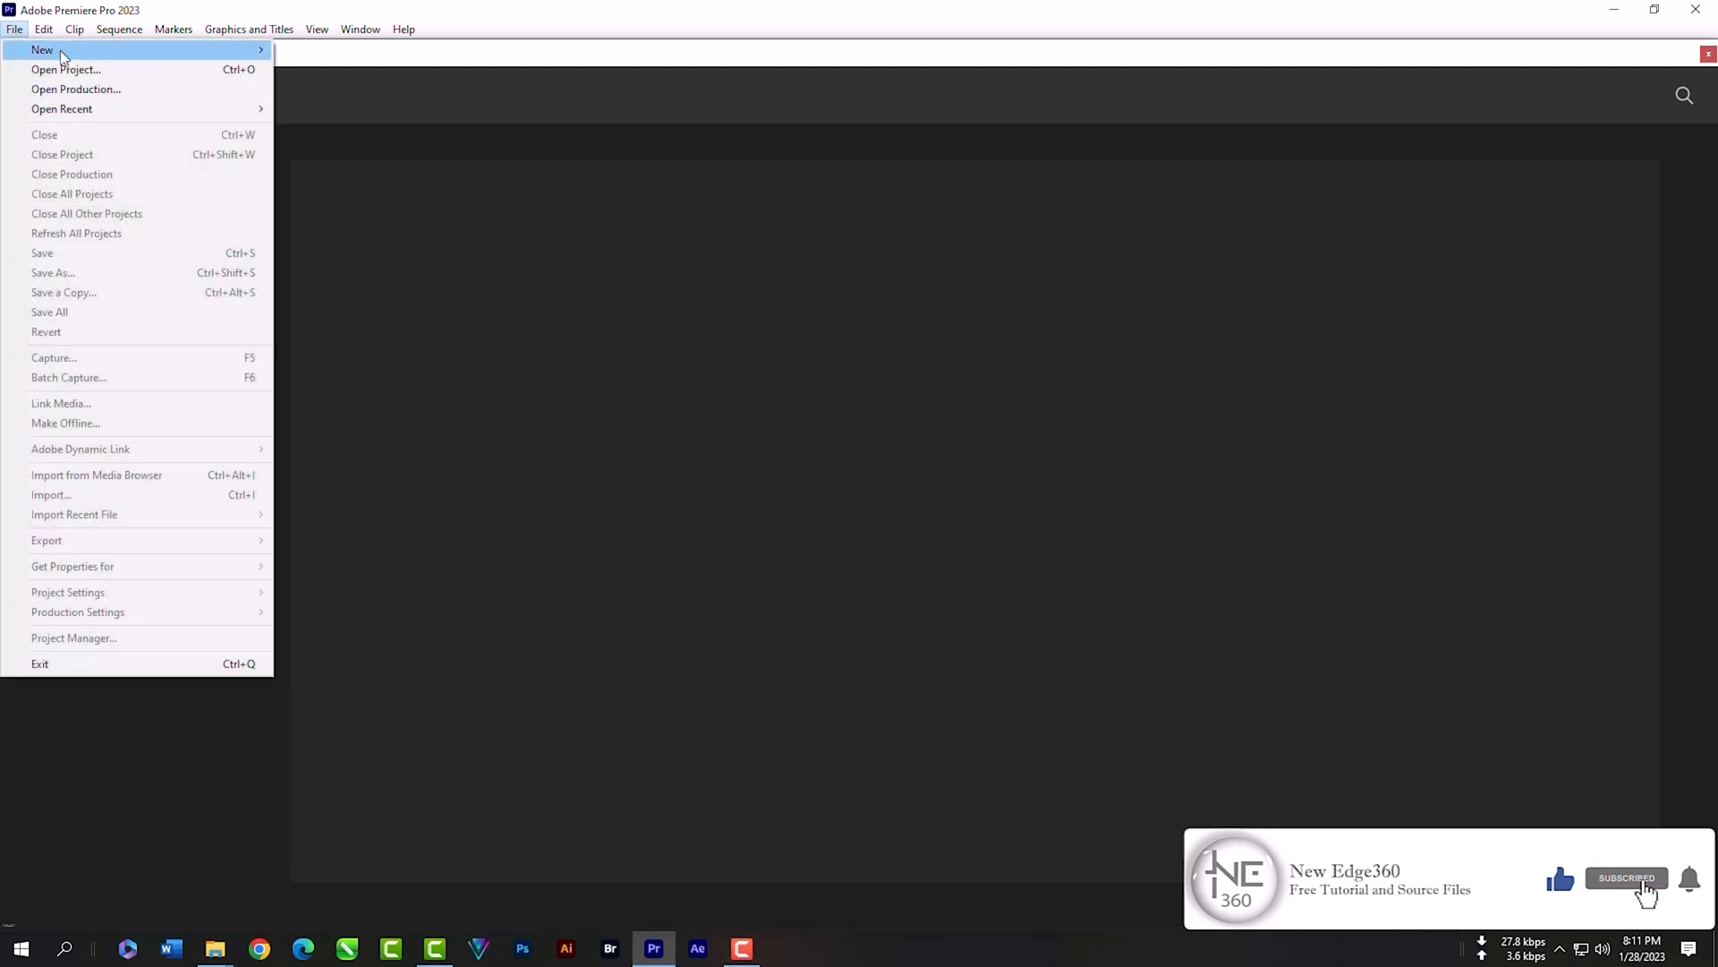
- Create a new project named '75 - Flip and upside down'
mouse_move(27, 52)
click(300, 52)
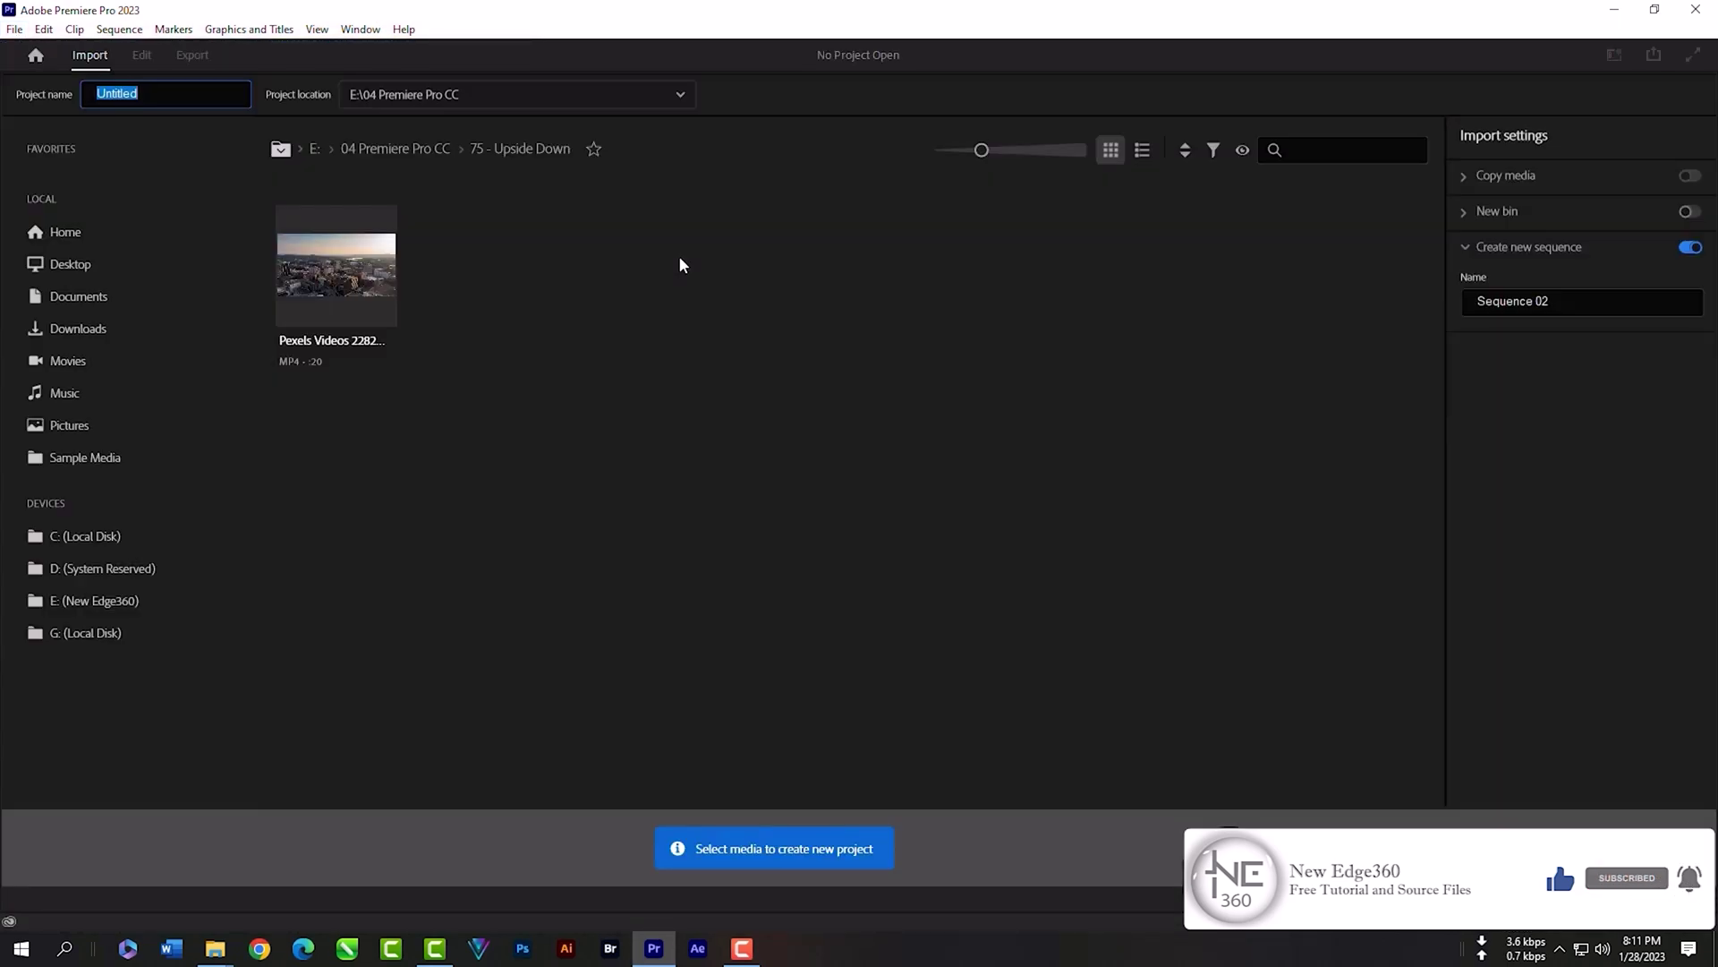
text(75 - Flip and upside down)
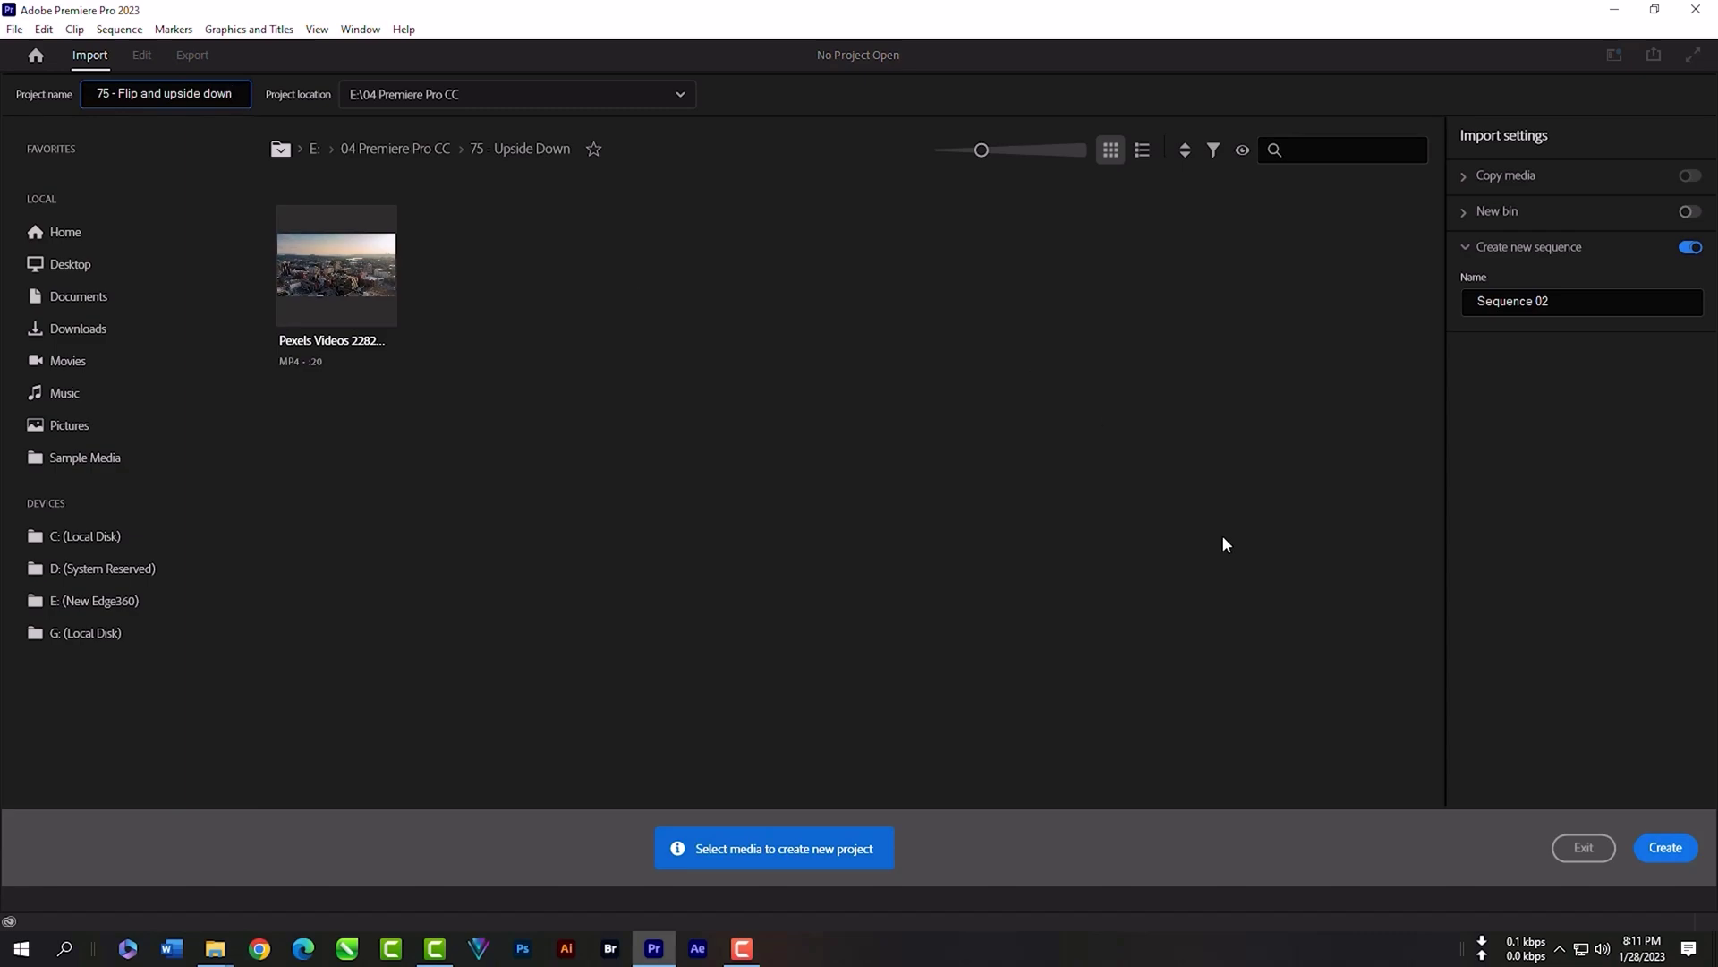
click(1675, 853)
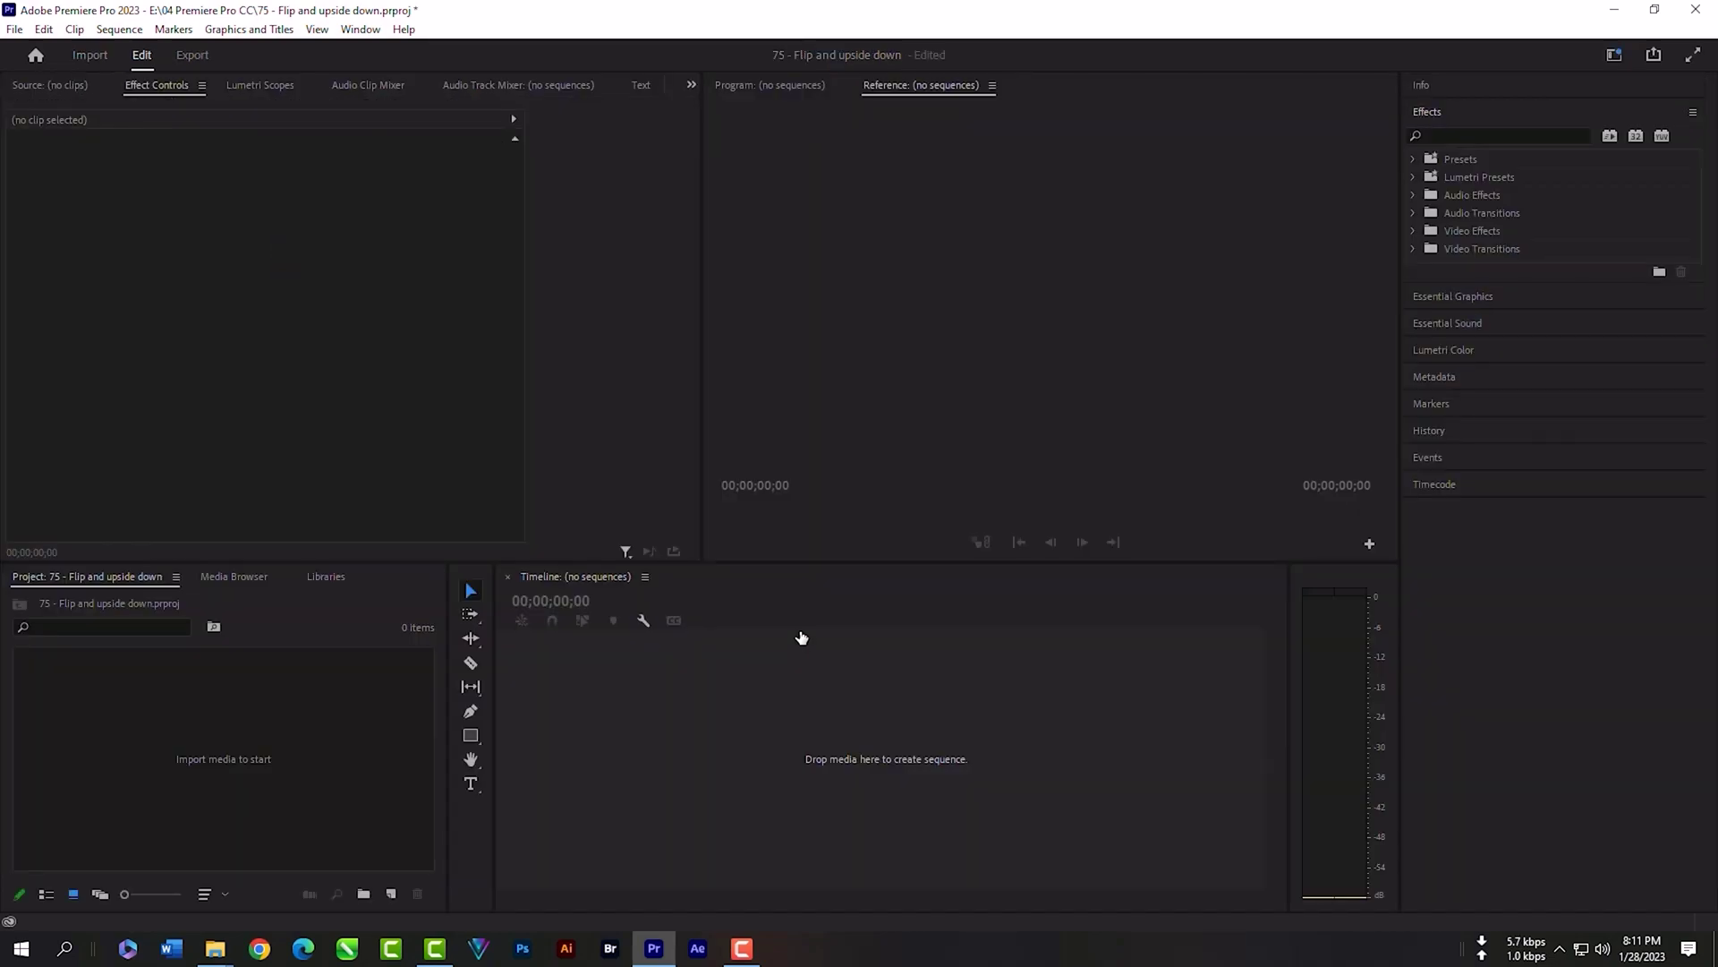
- Create Sequence 01 from the DSLR 1080p30 preset
right_click(303, 723)
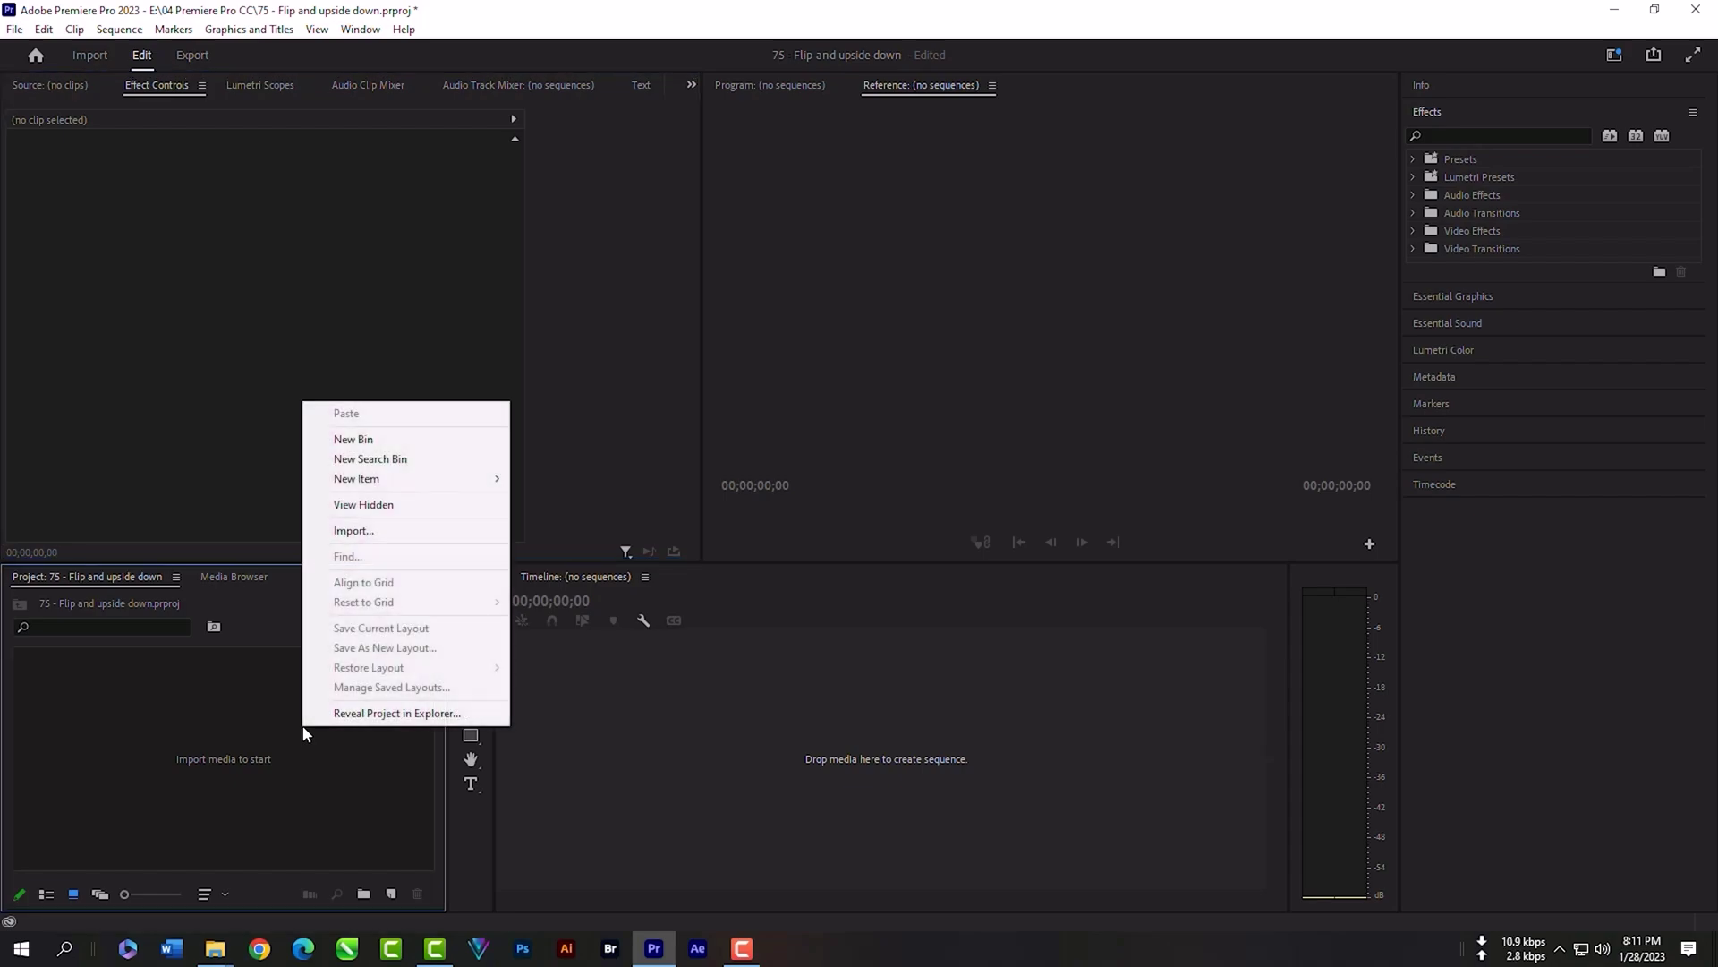
mouse_move(432, 486)
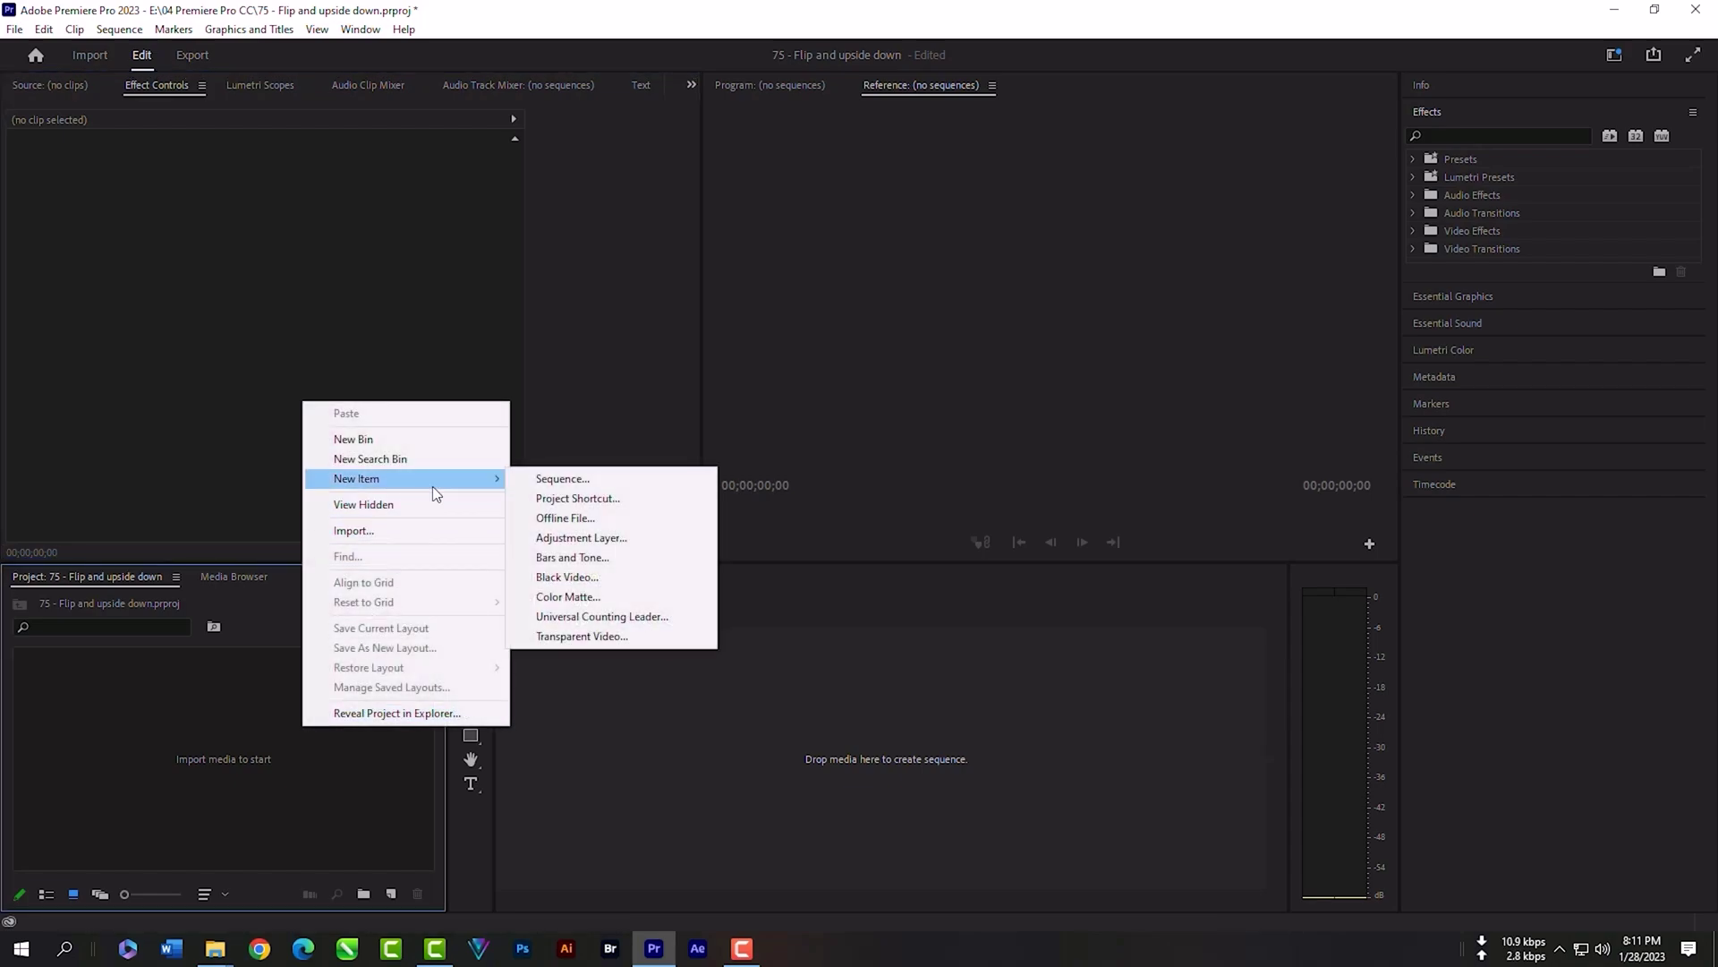
click(527, 477)
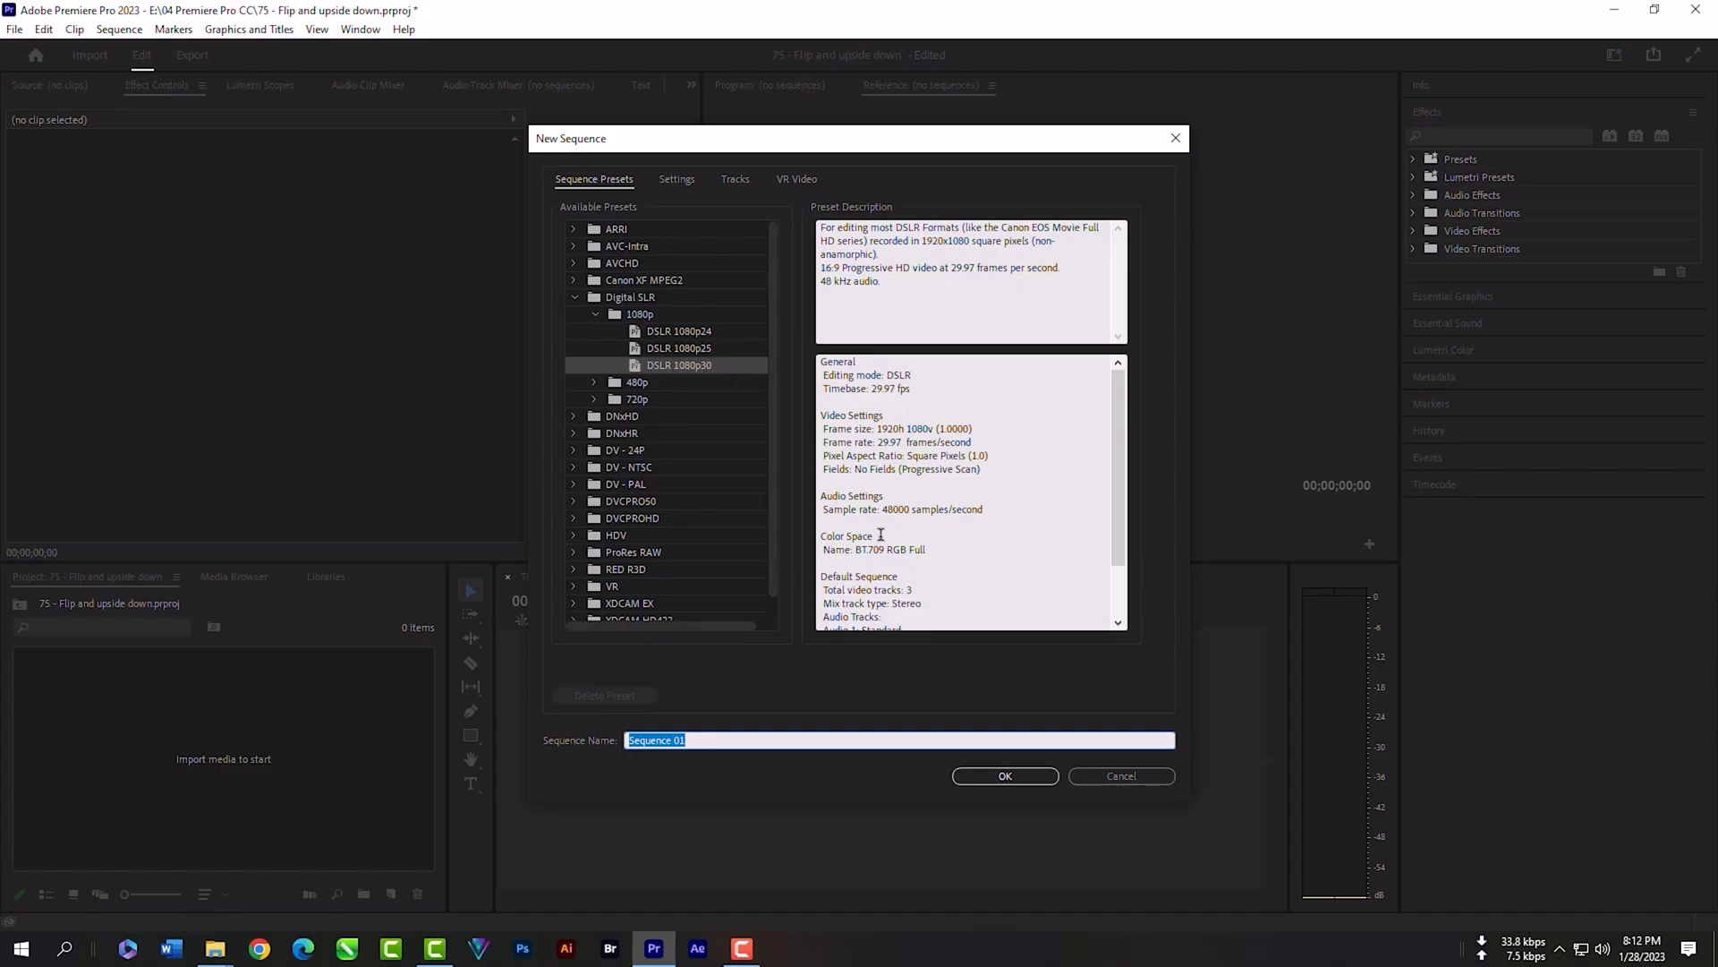
click(1005, 776)
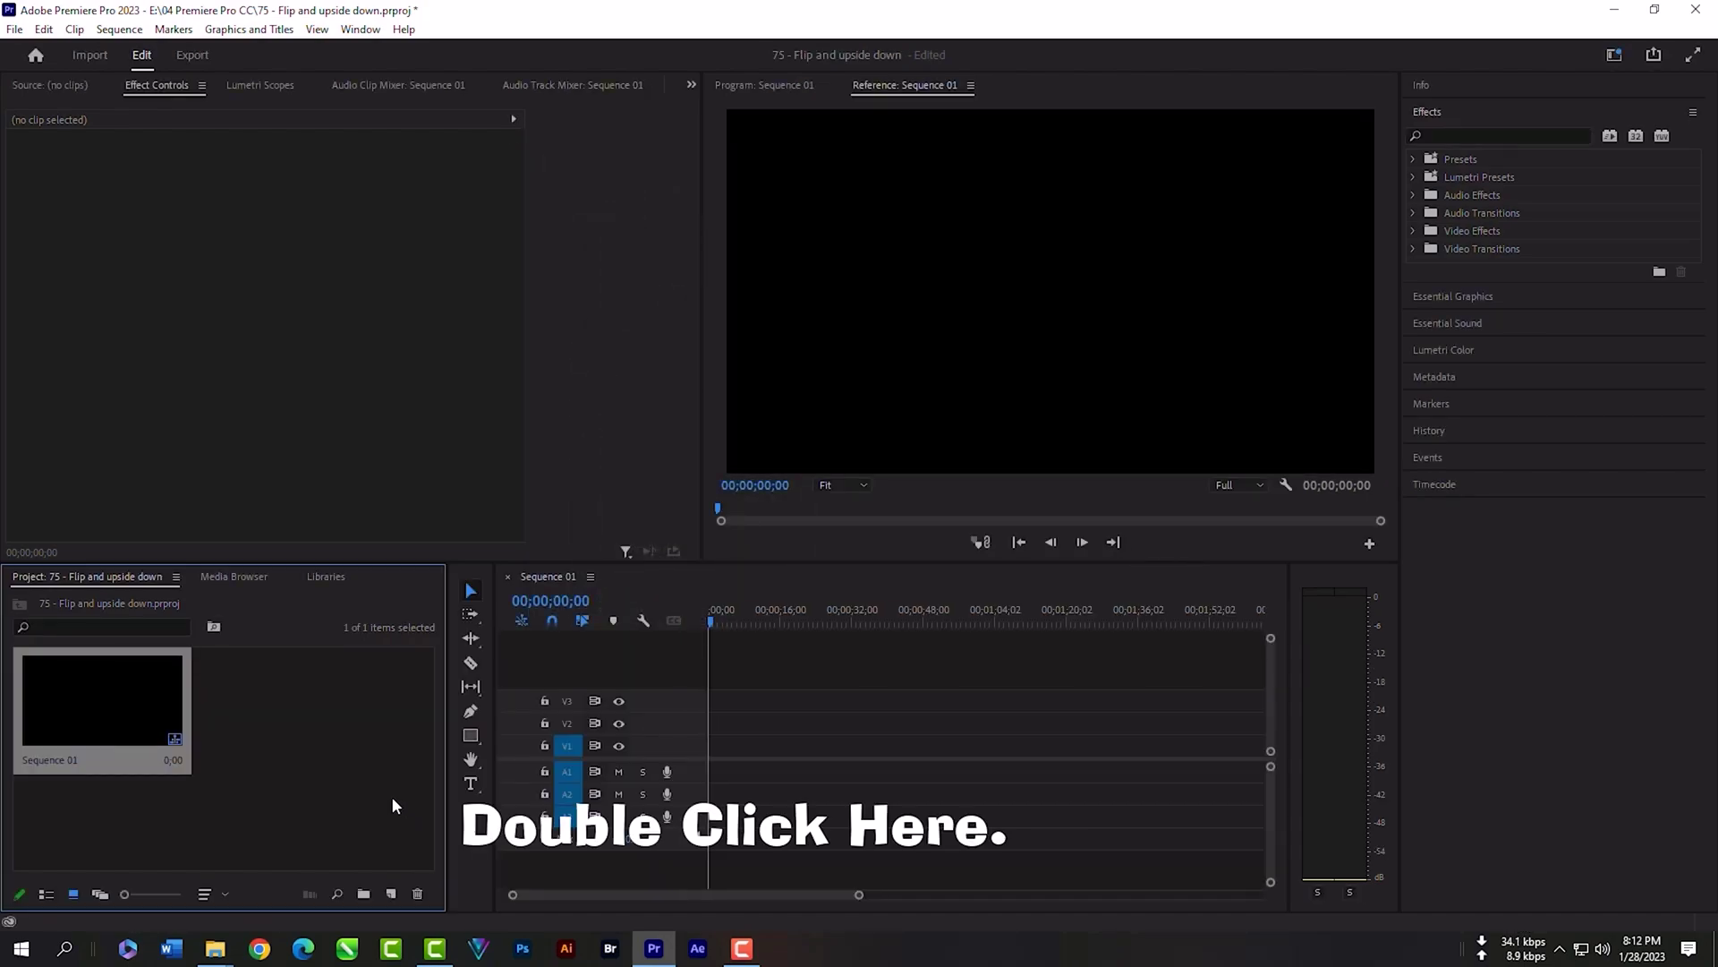
- Browse to the 75 - Upside Down folder and select Pexels Videos 2282013.mp4 for import
double_click(322, 709)
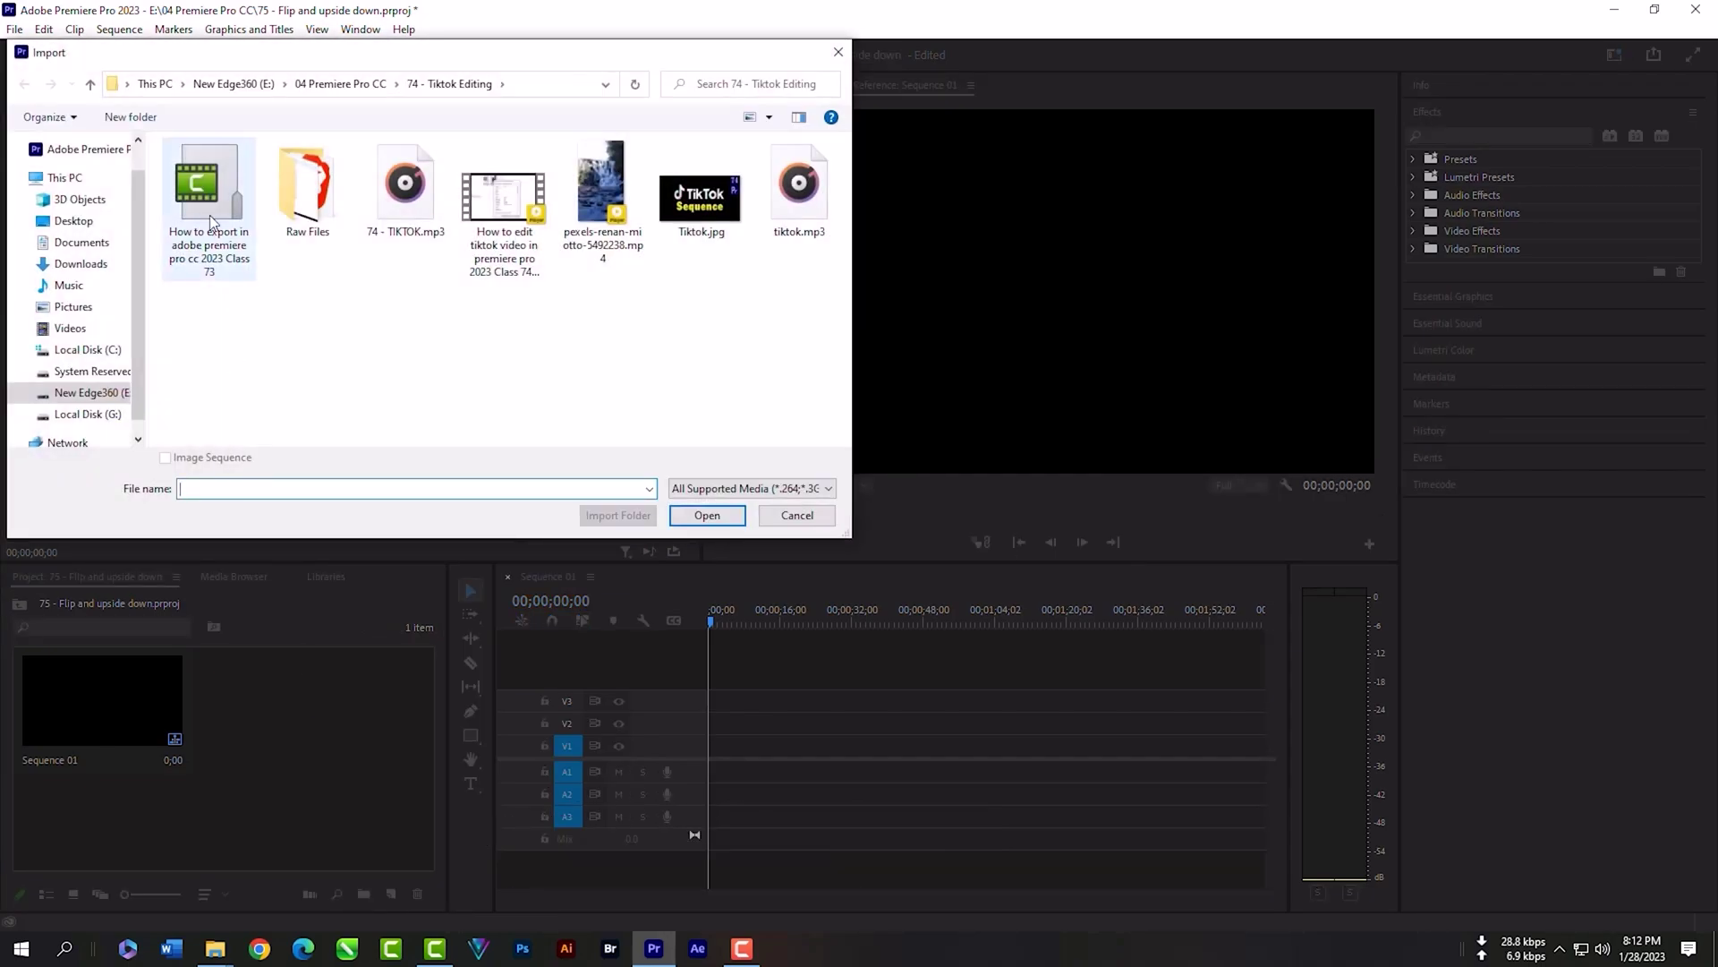
click(91, 84)
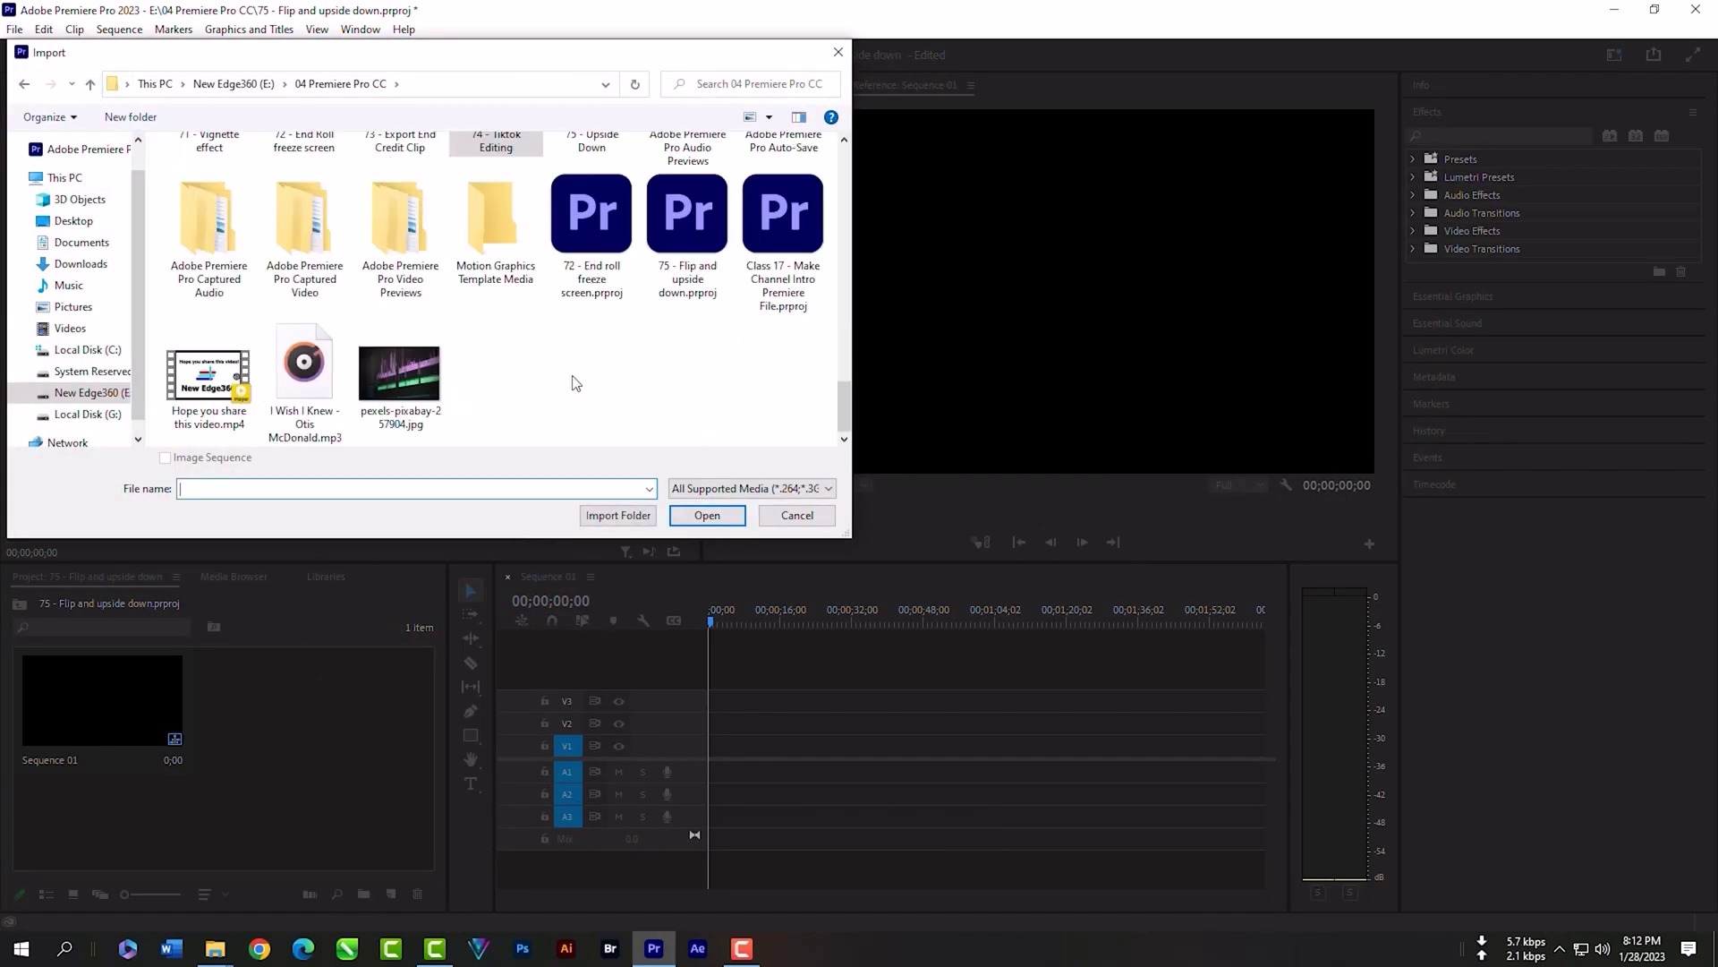
double_click(588, 210)
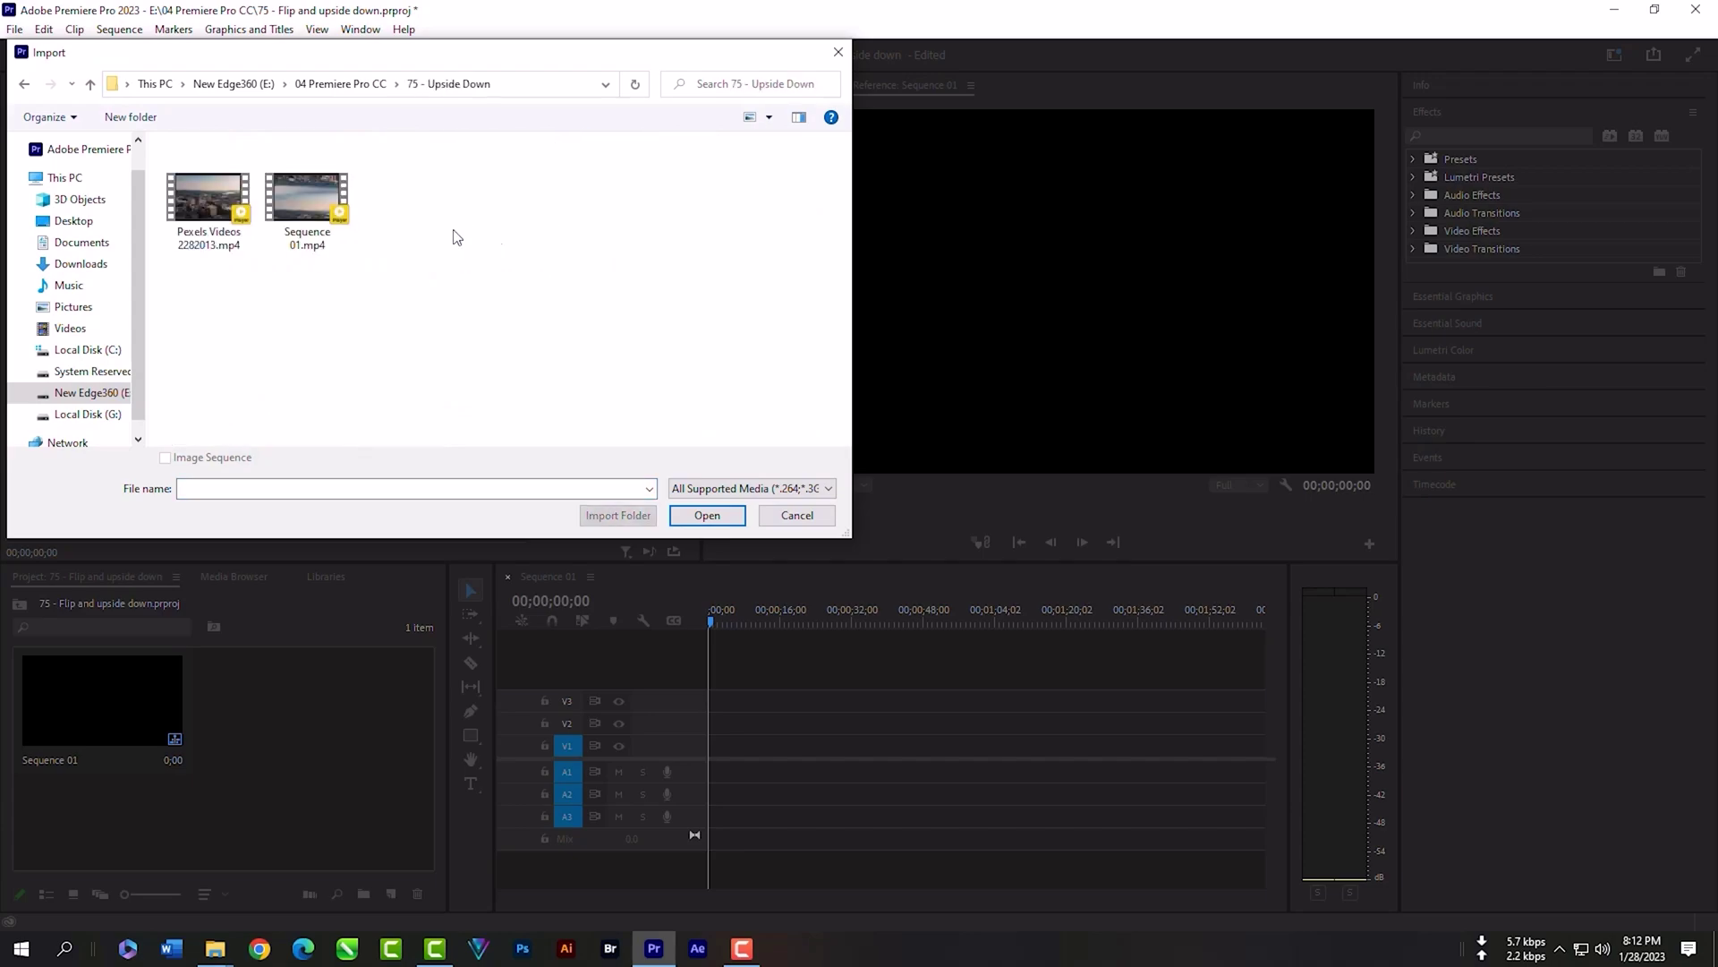
click(197, 190)
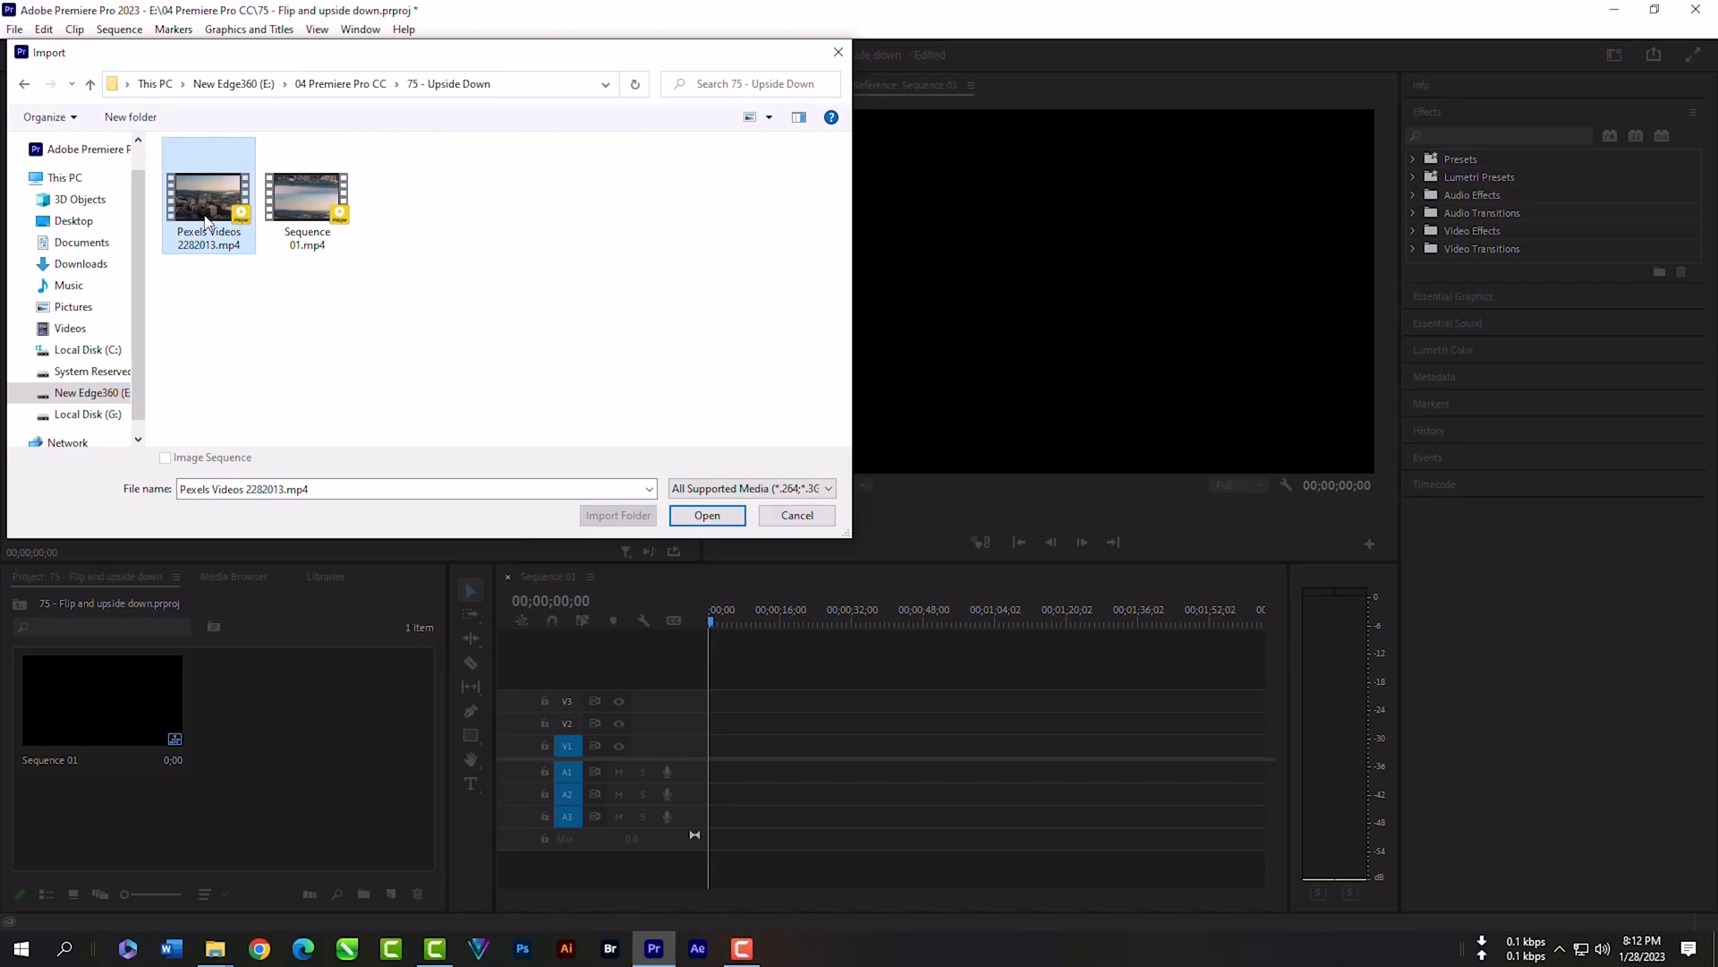
- Import the clip onto V1 keeping existing sequence settings, and park the playhead at 00;00;04;18
click(702, 514)
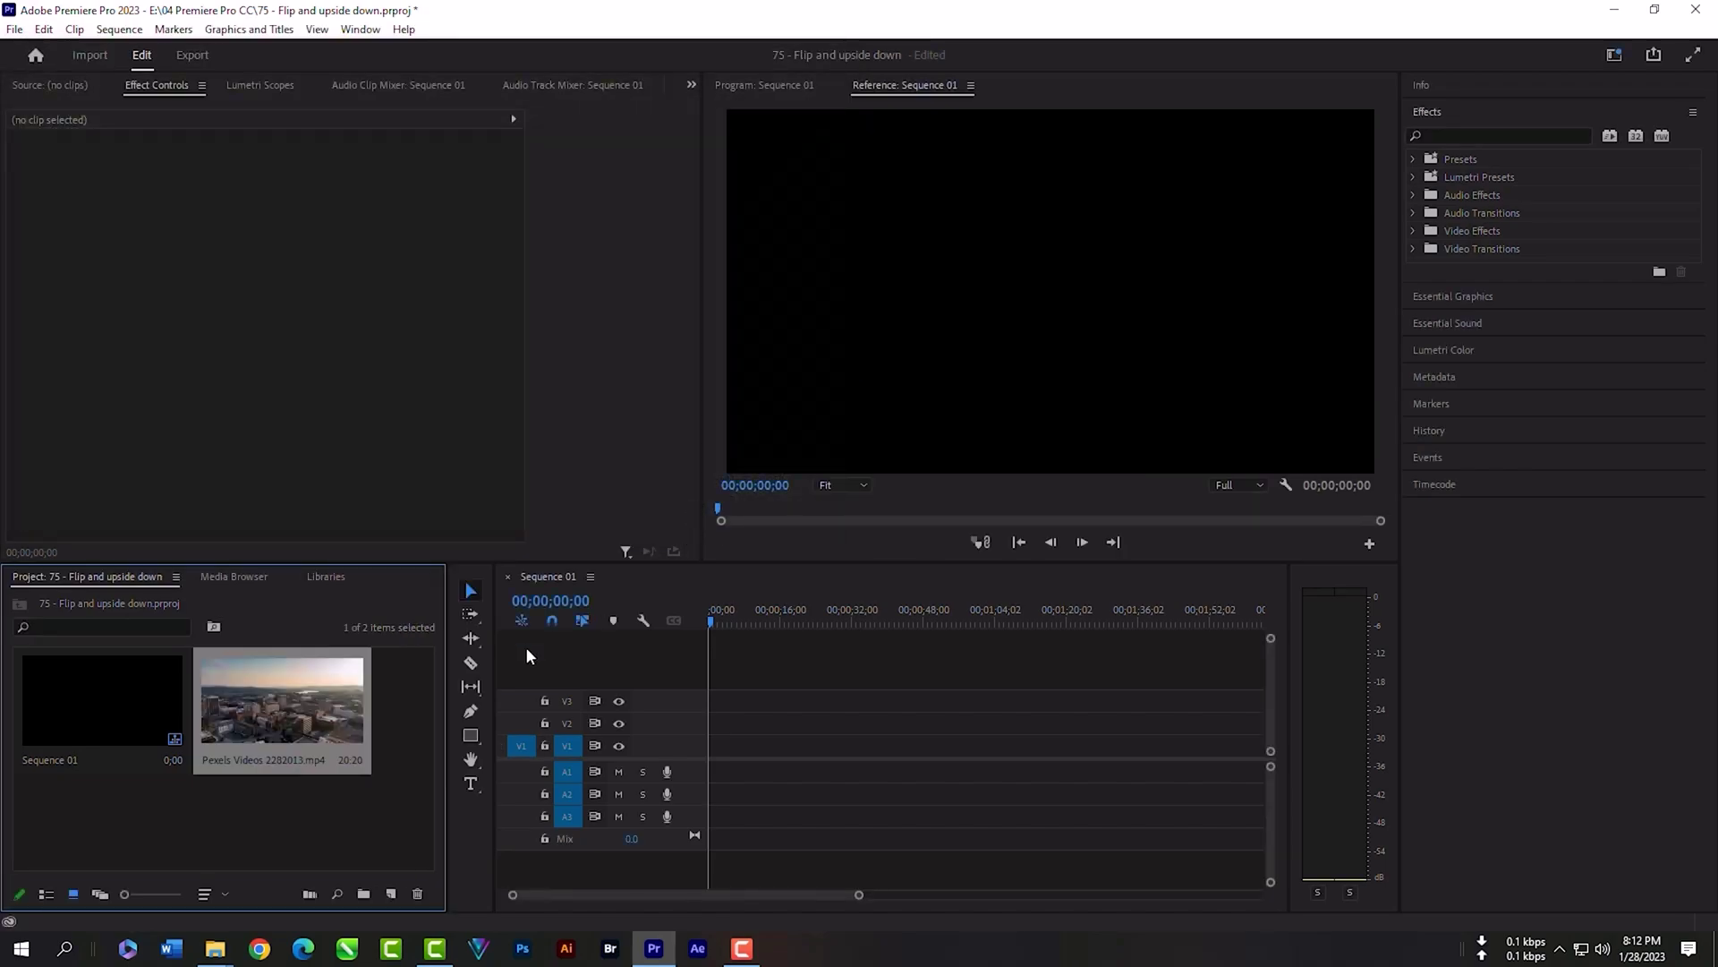
drag(284, 708, 725, 752)
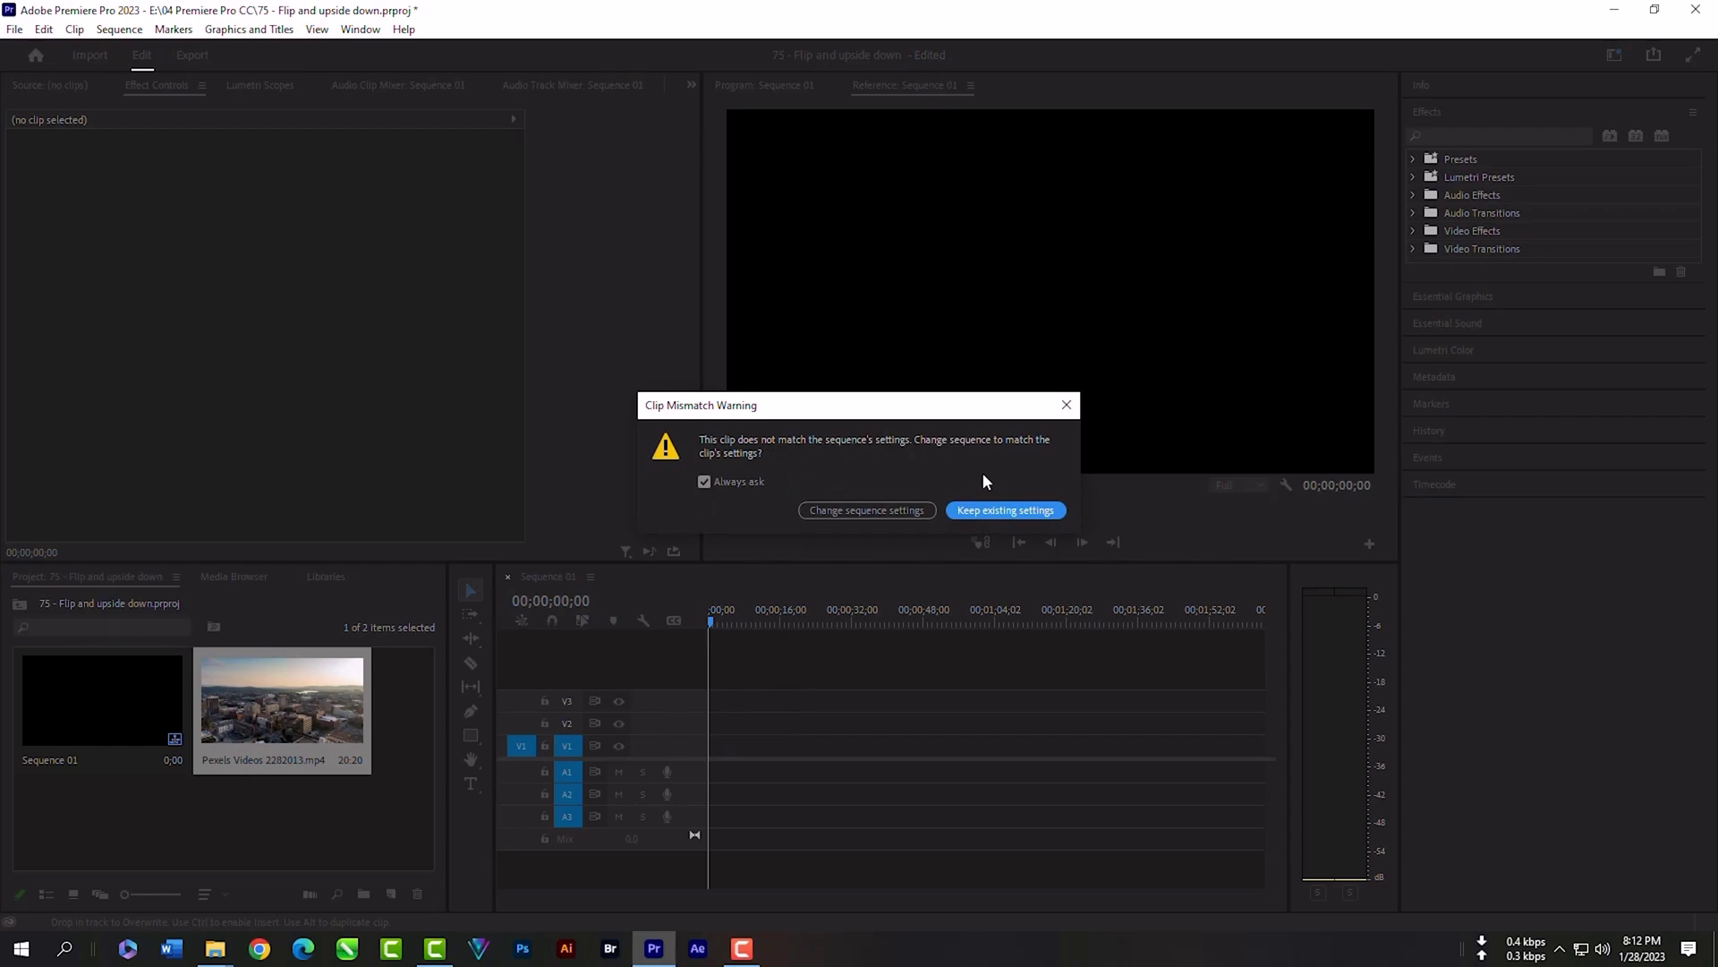
click(1006, 510)
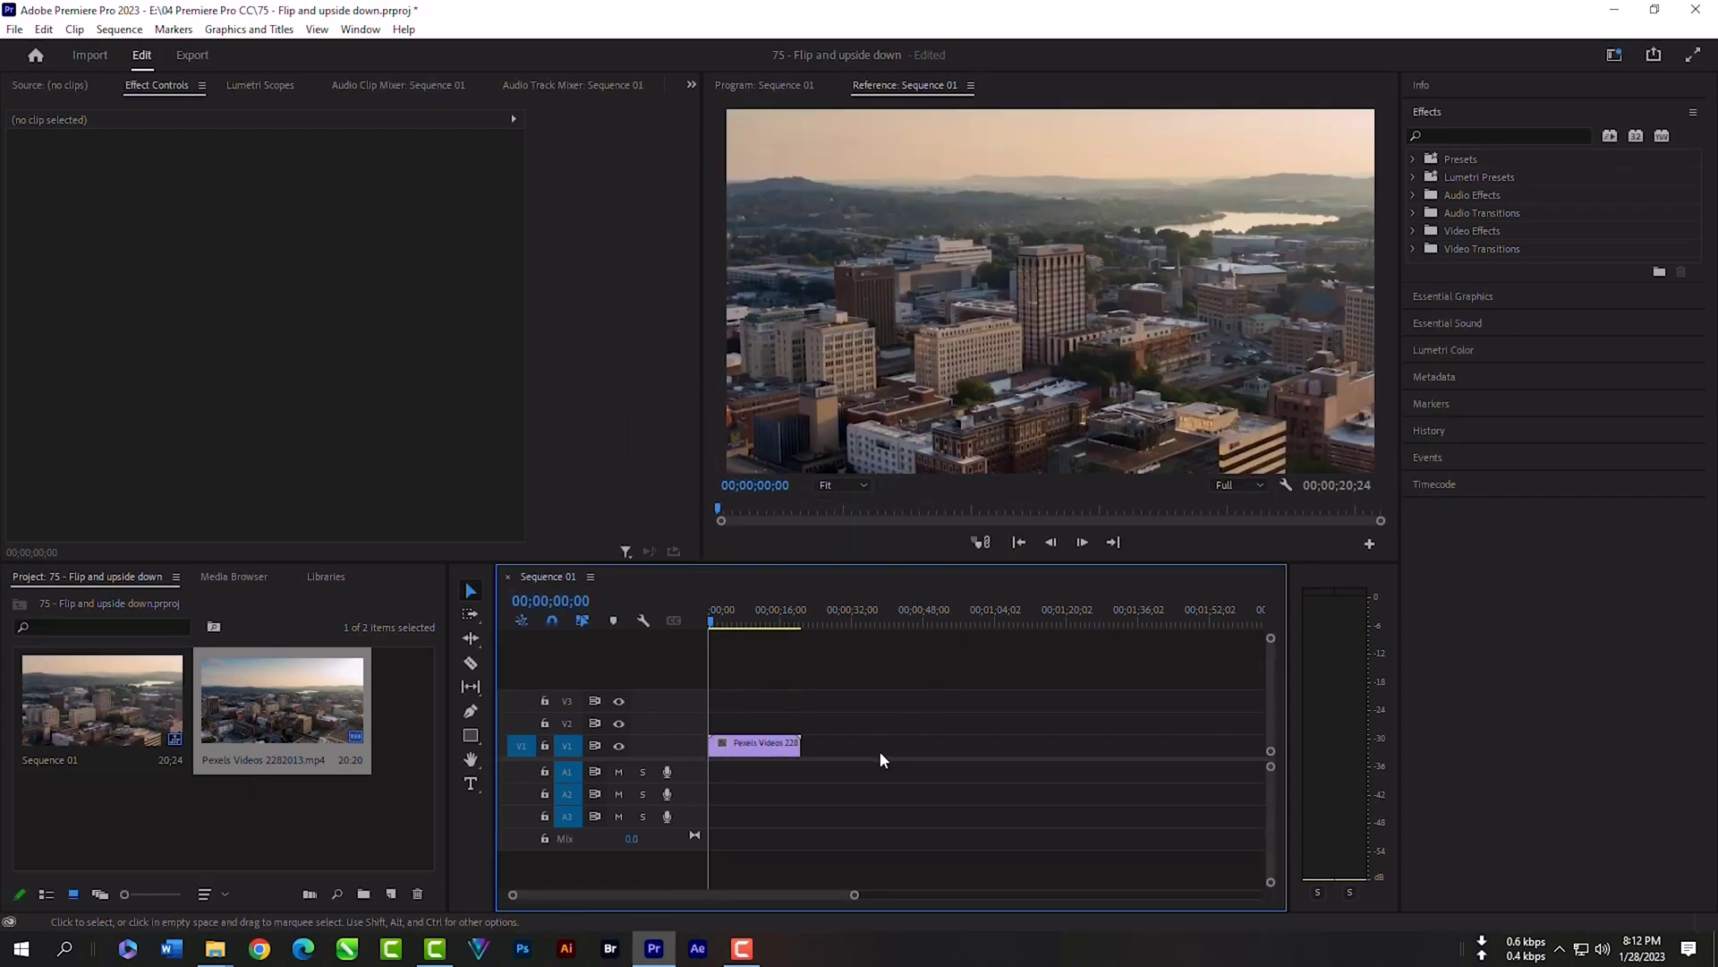
click(731, 621)
drag(734, 624, 730, 624)
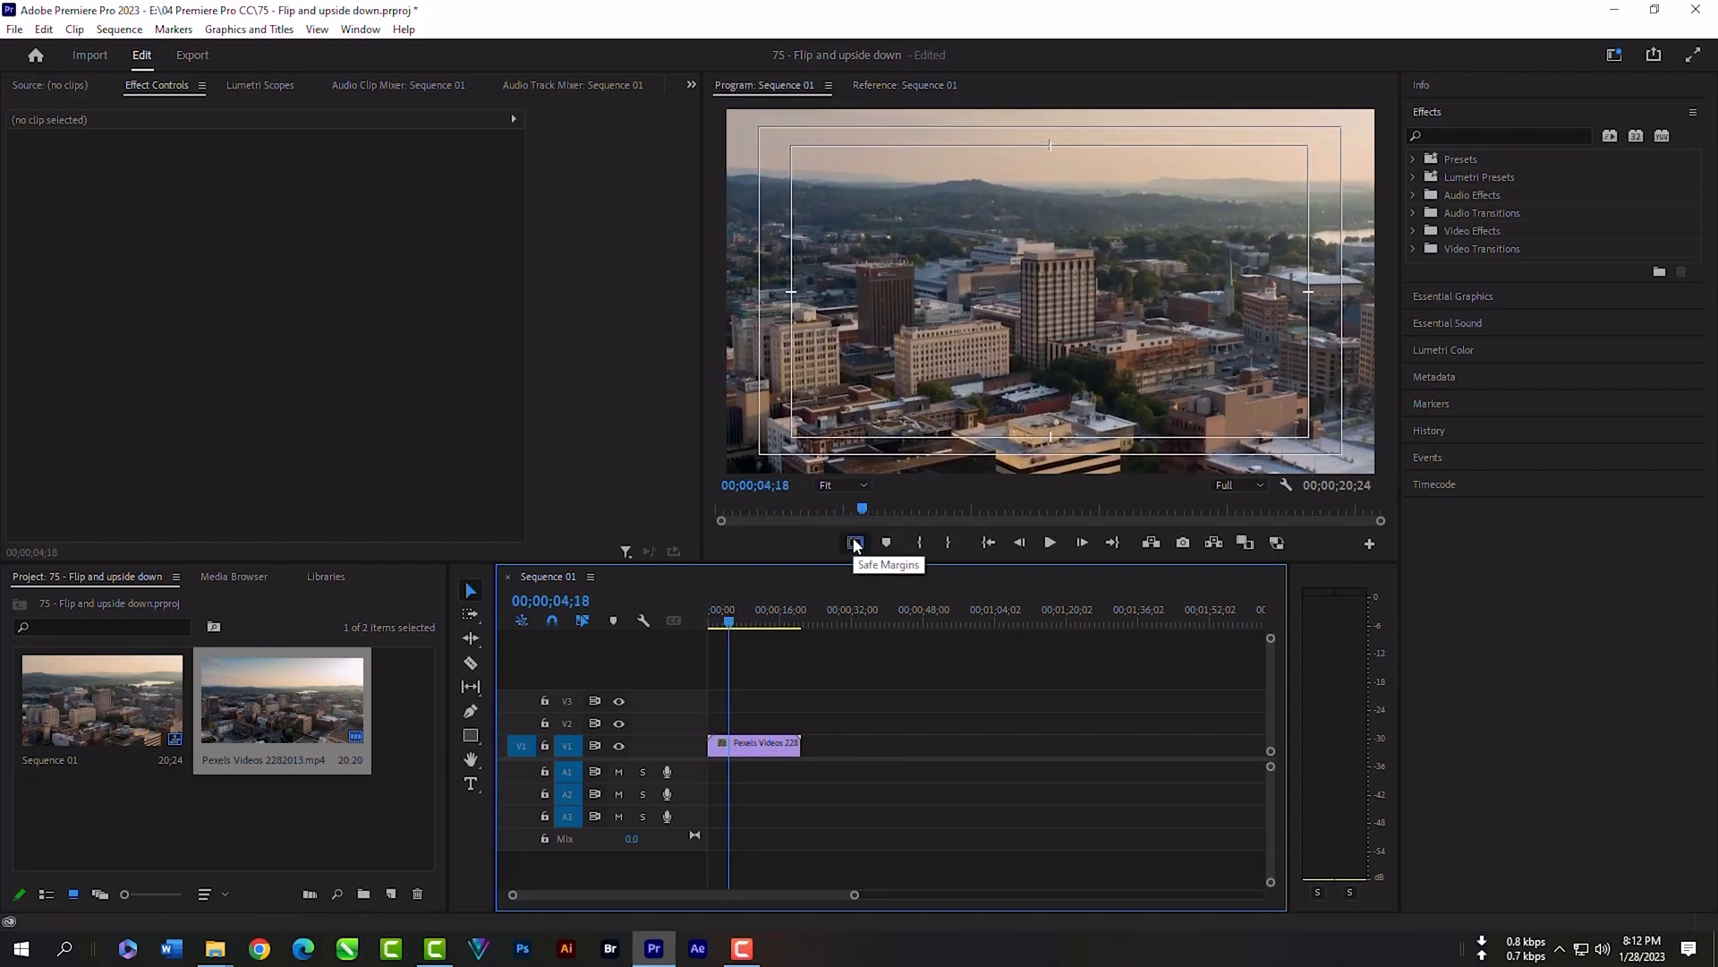
- Add the Safe Margins button to the Program monitor and turn the guides on
click(855, 544)
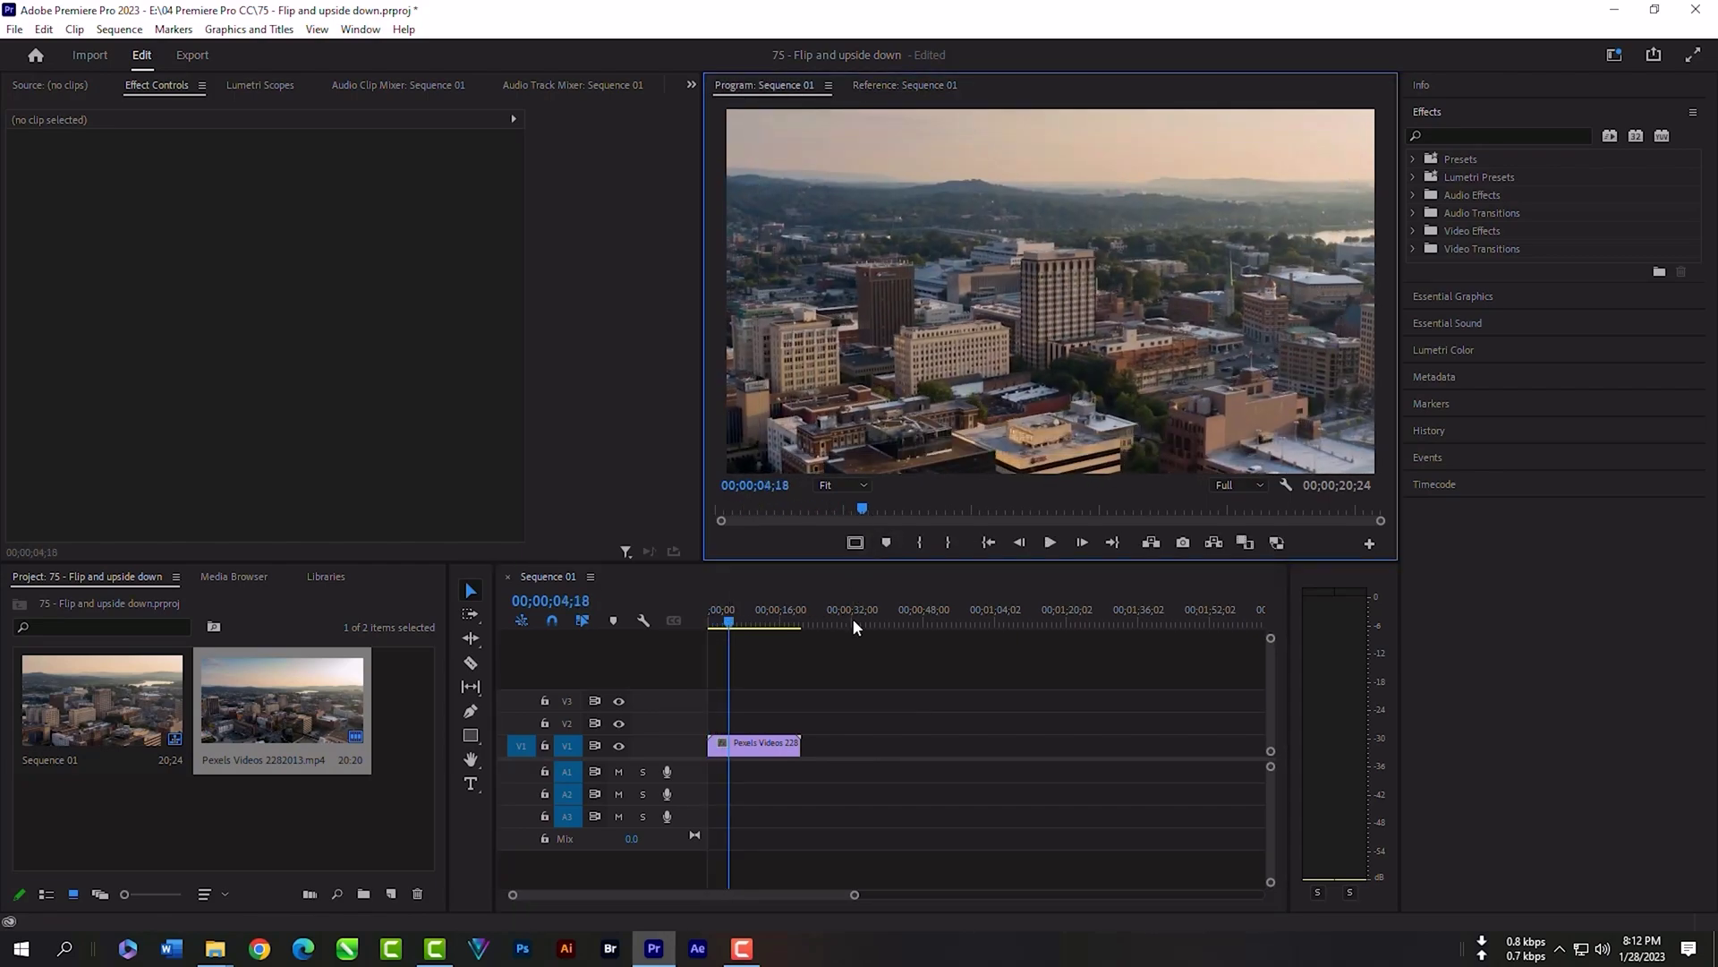
click(851, 543)
click(851, 544)
click(1369, 546)
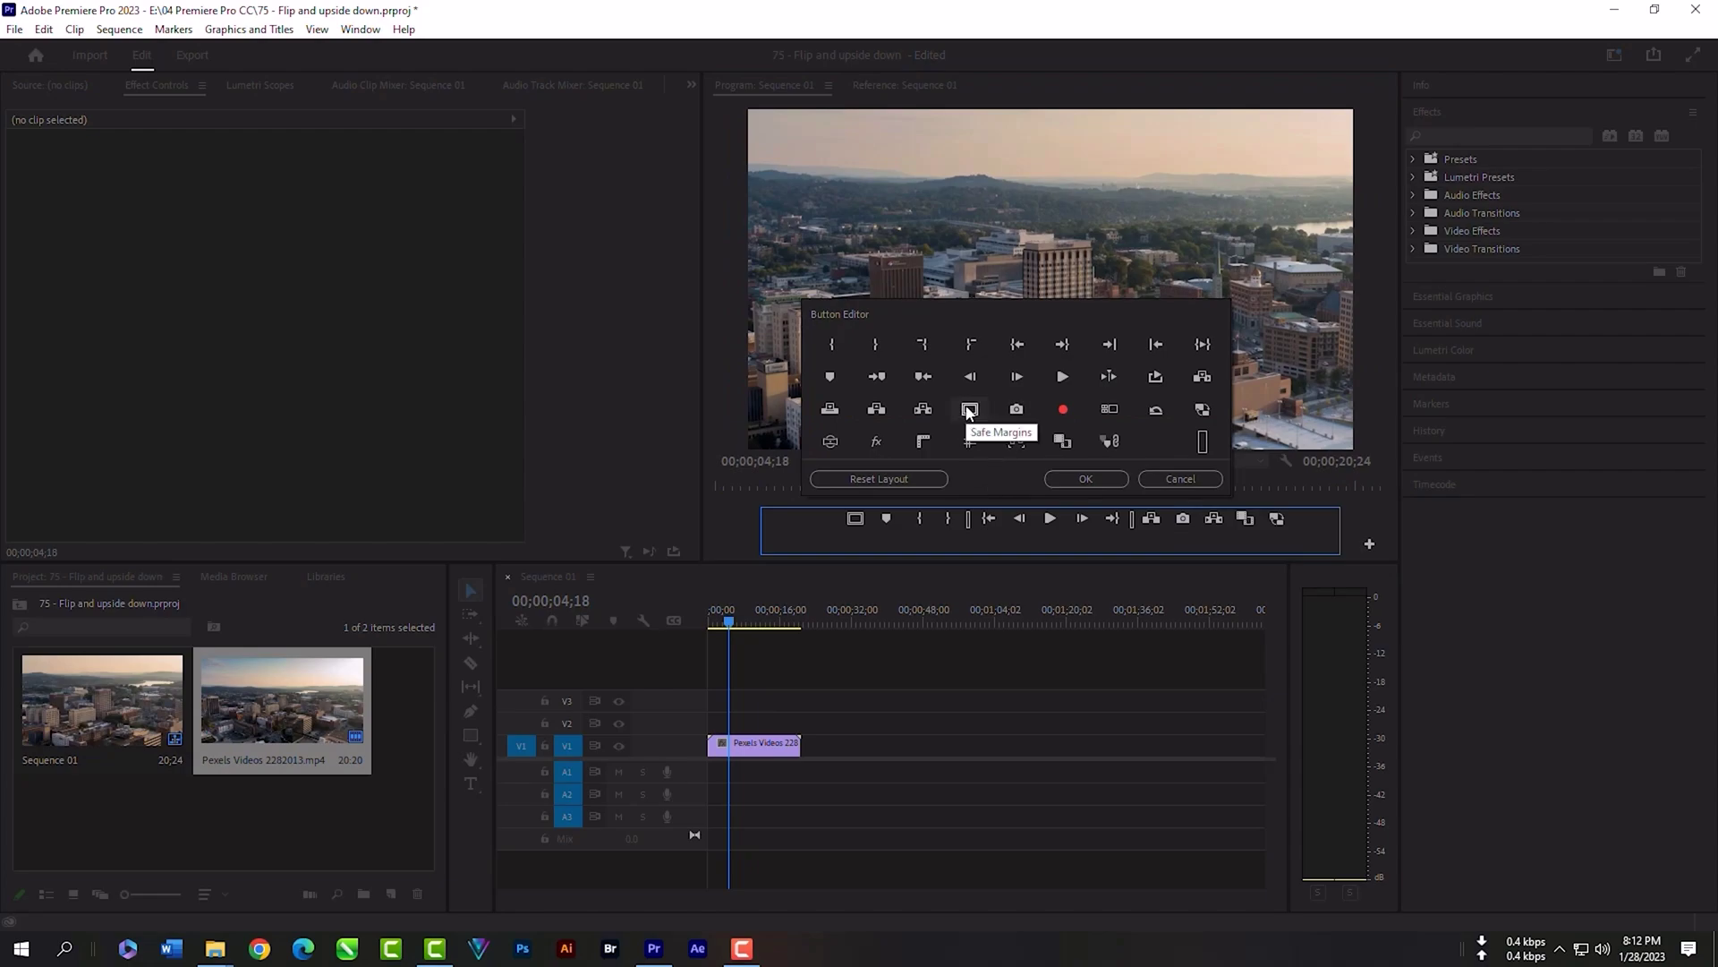
drag(970, 409, 850, 522)
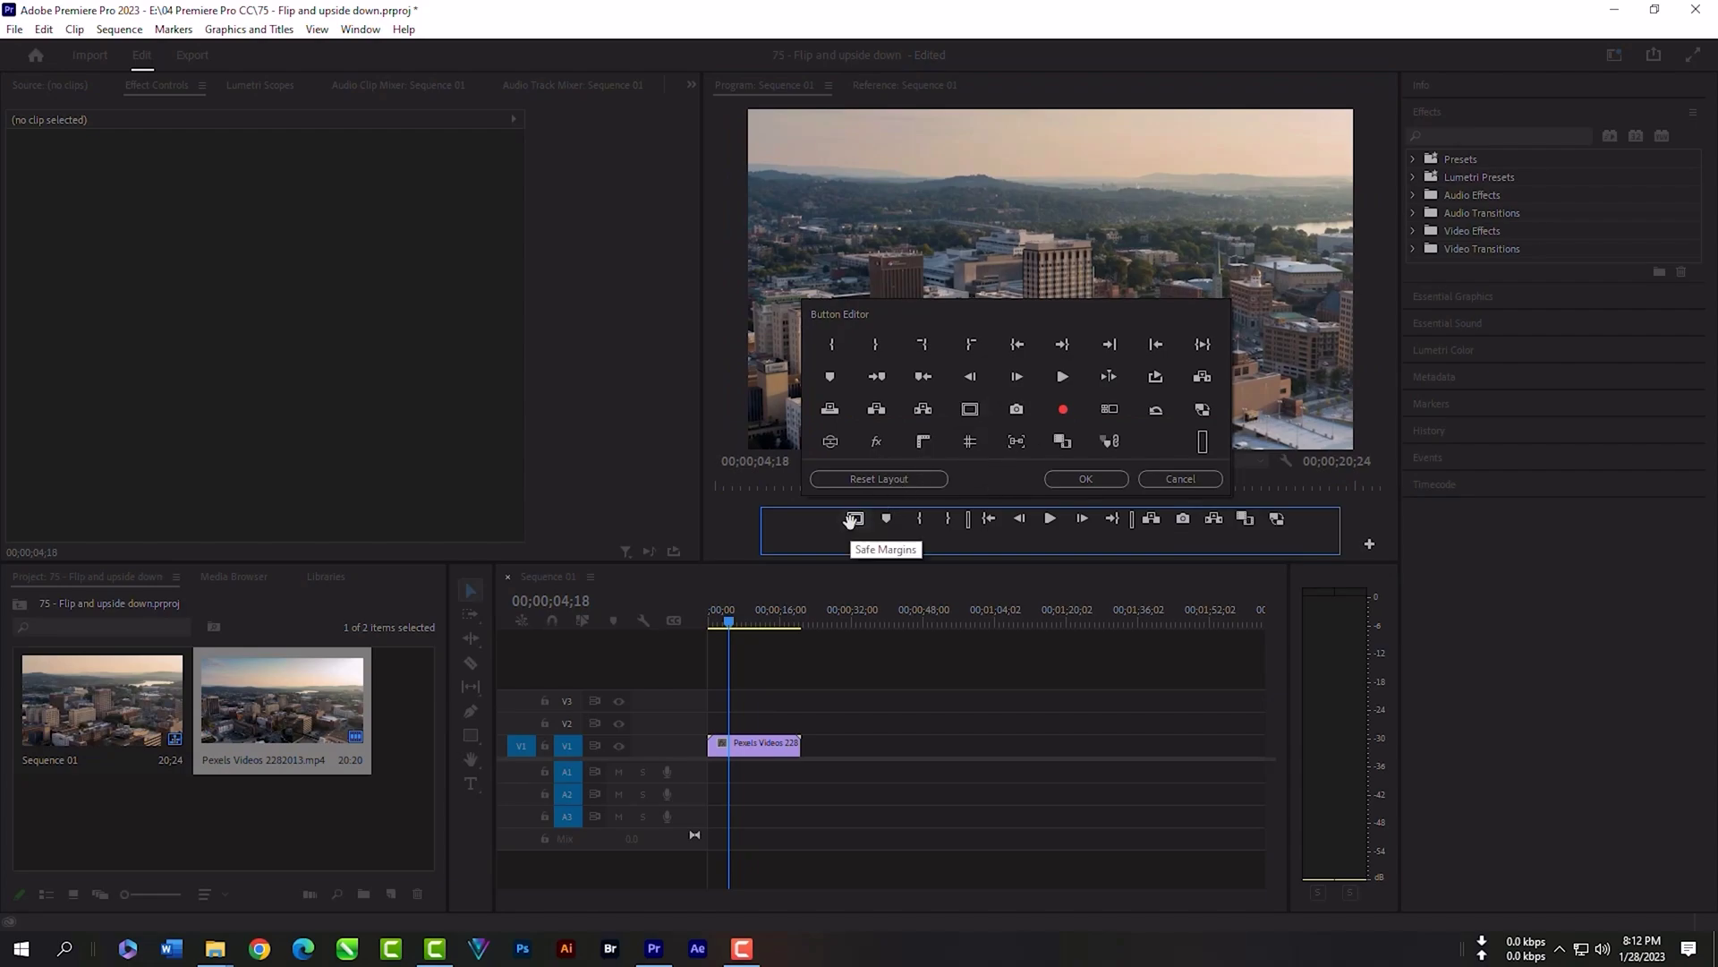
click(1086, 478)
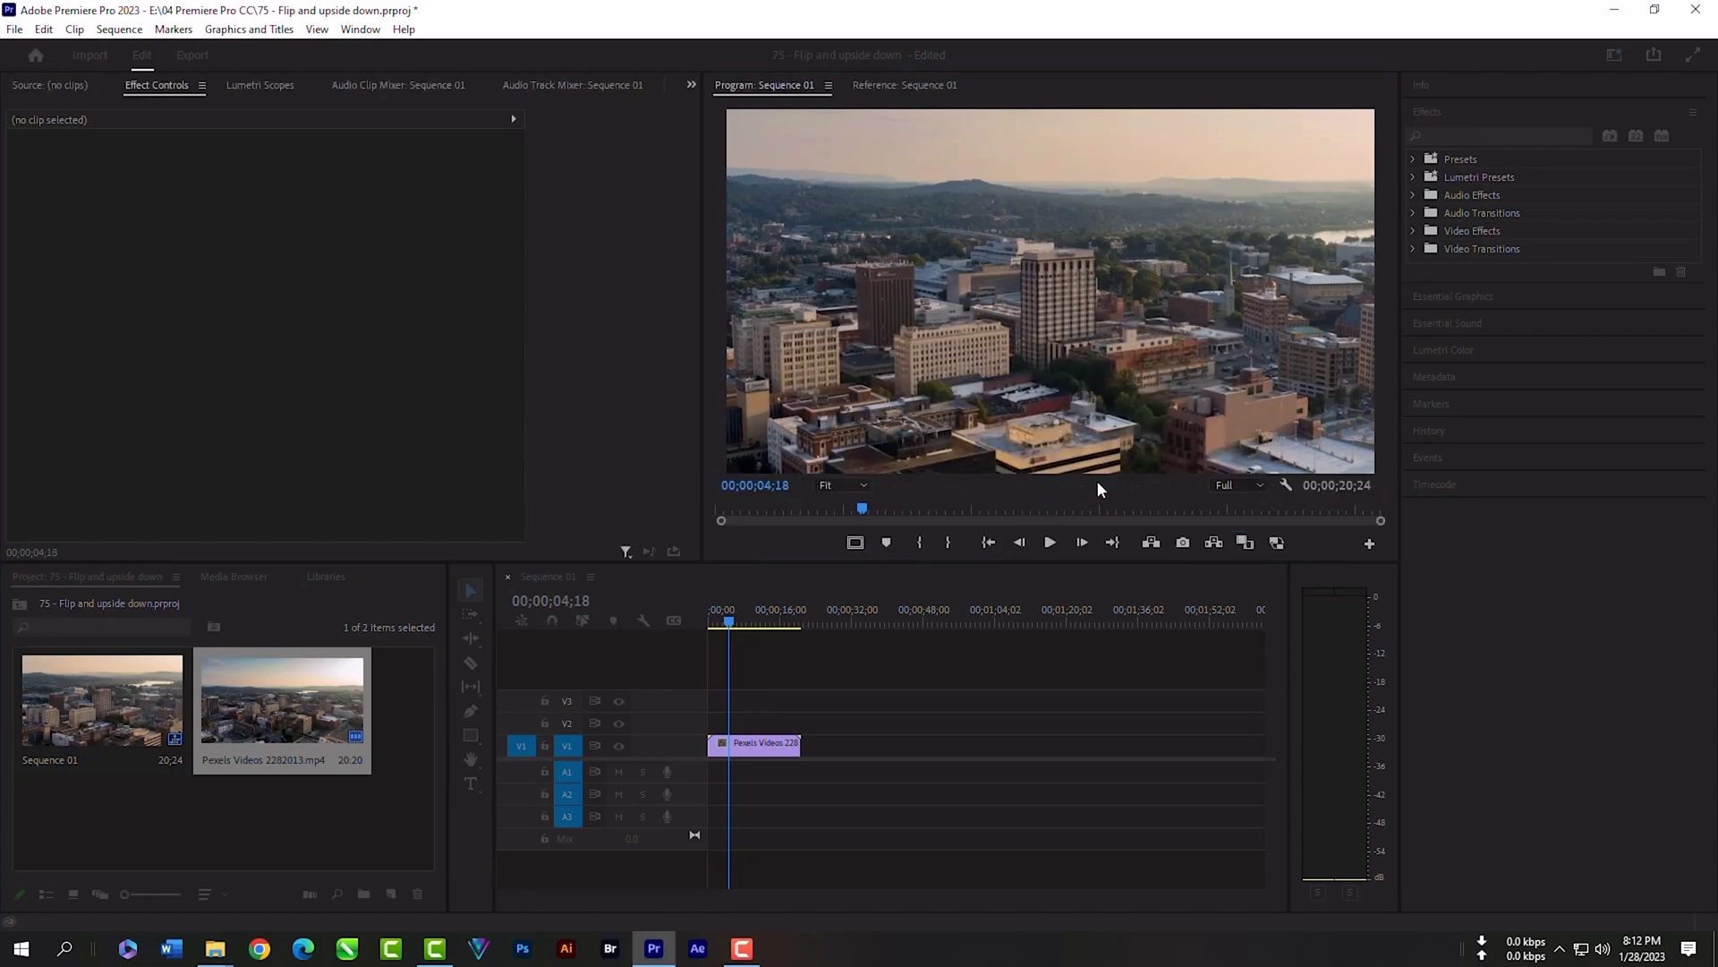
click(856, 544)
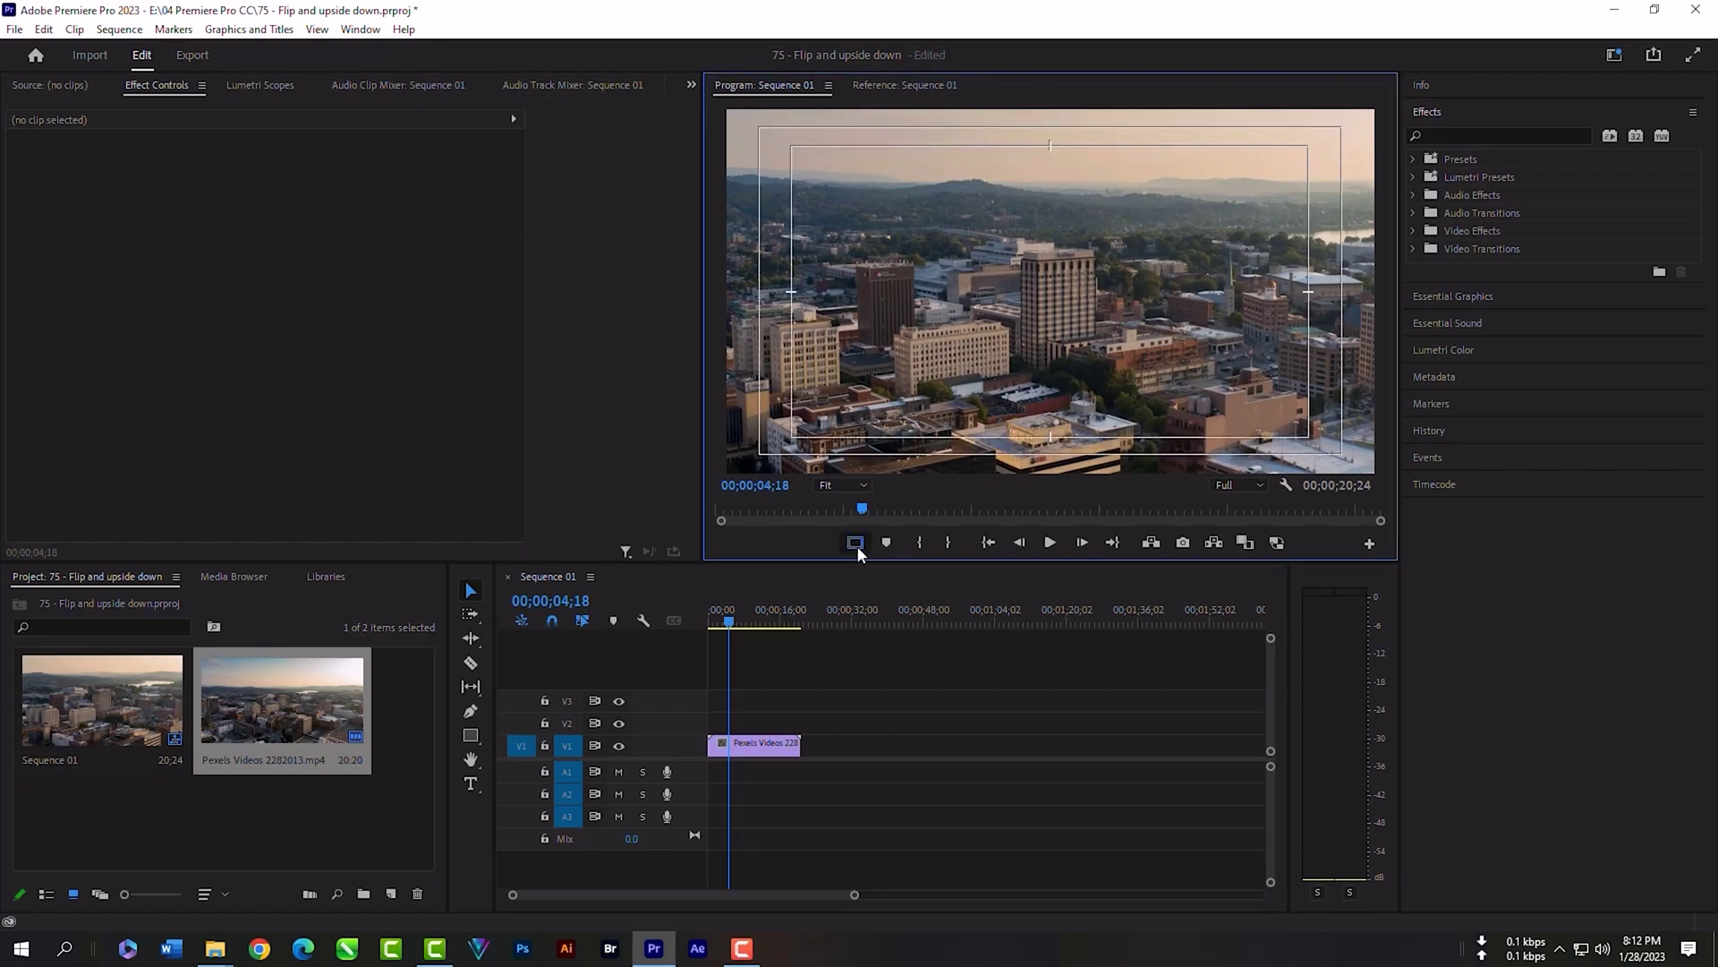
- Set the city clip's Scale to 30 in Effect Controls
click(760, 747)
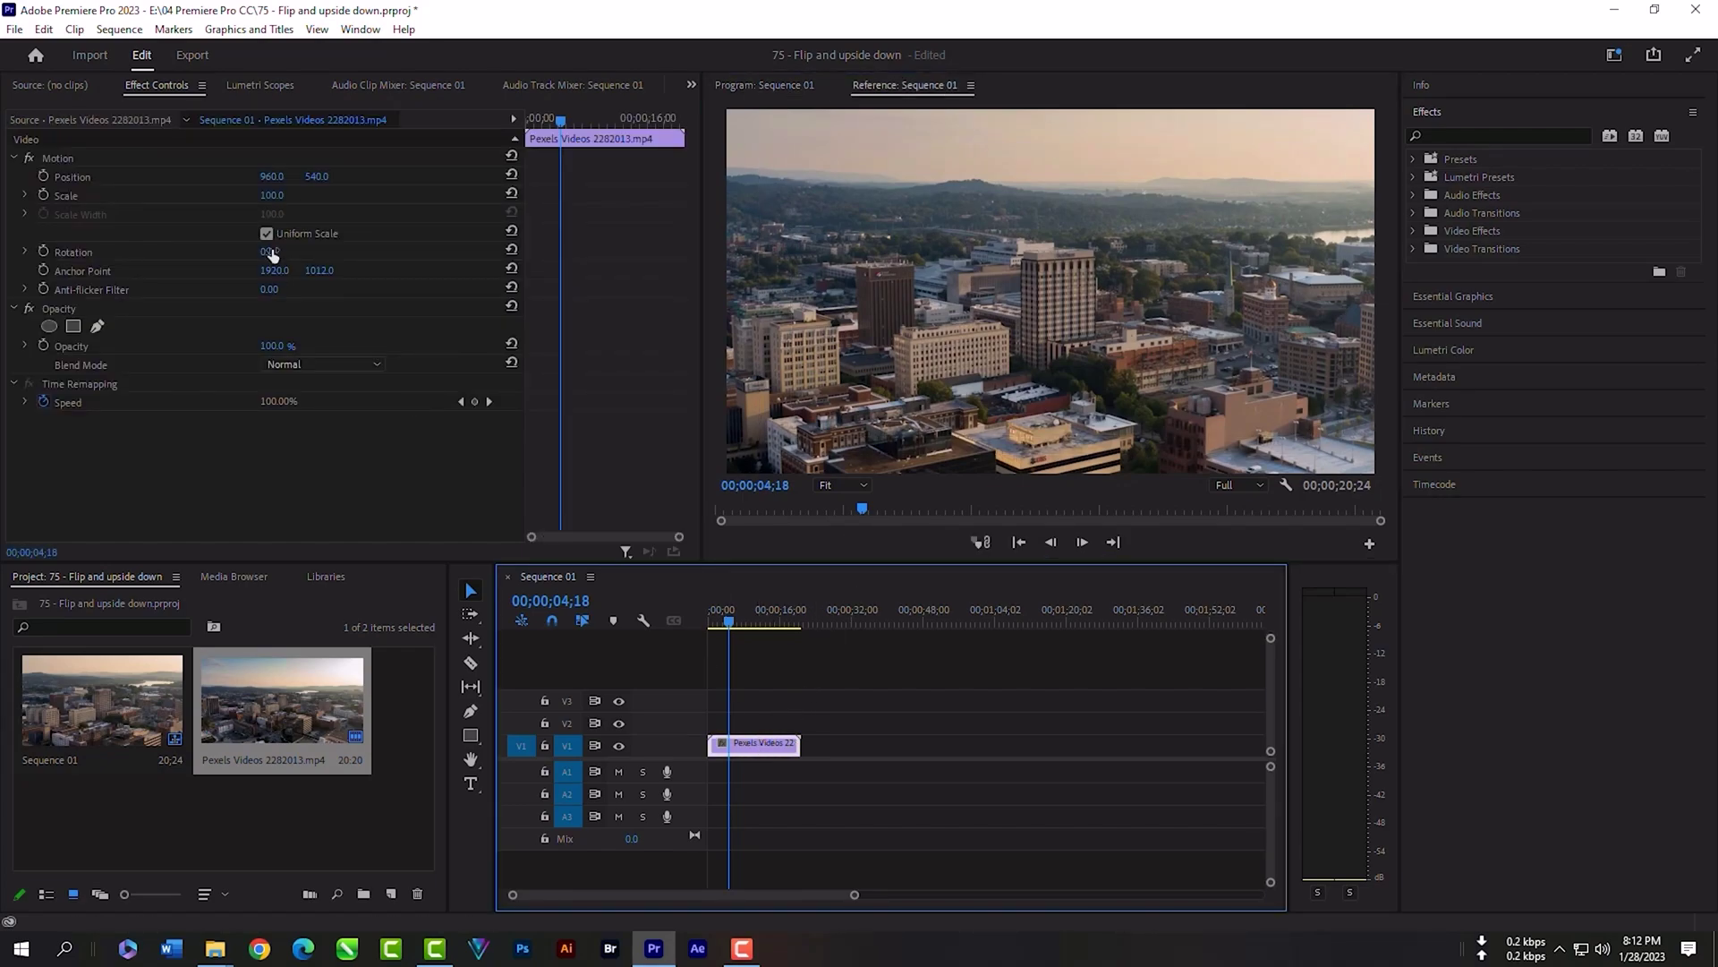
click(273, 196)
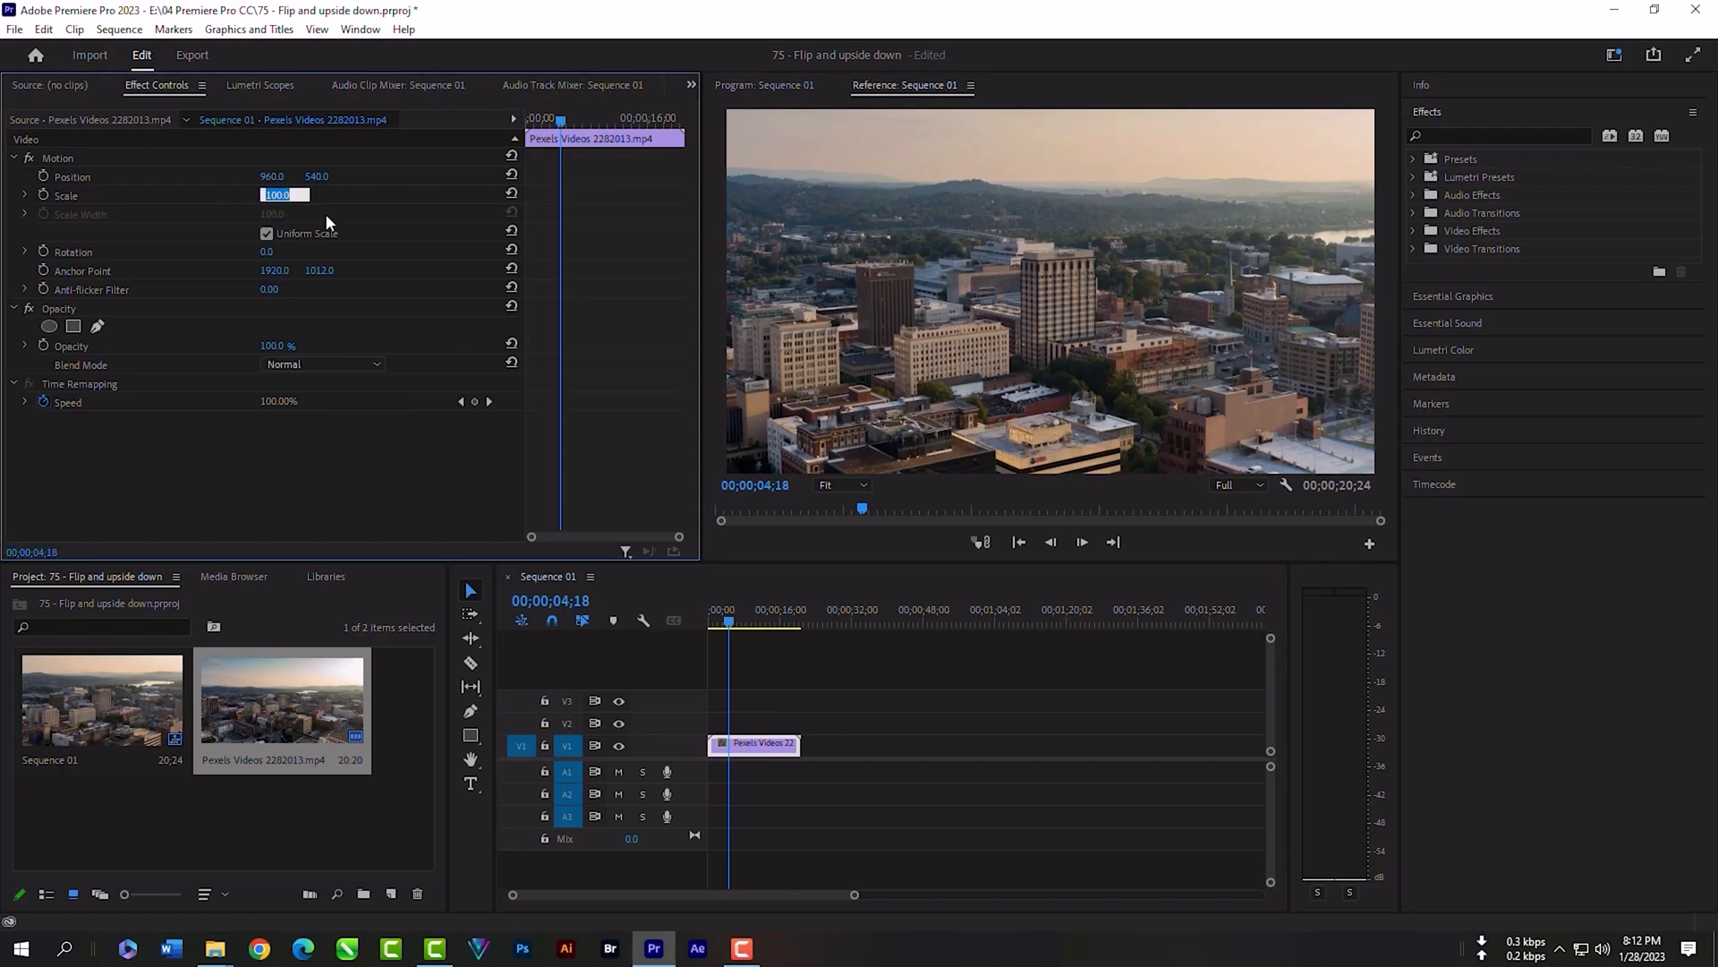
text(32)
key(Return)
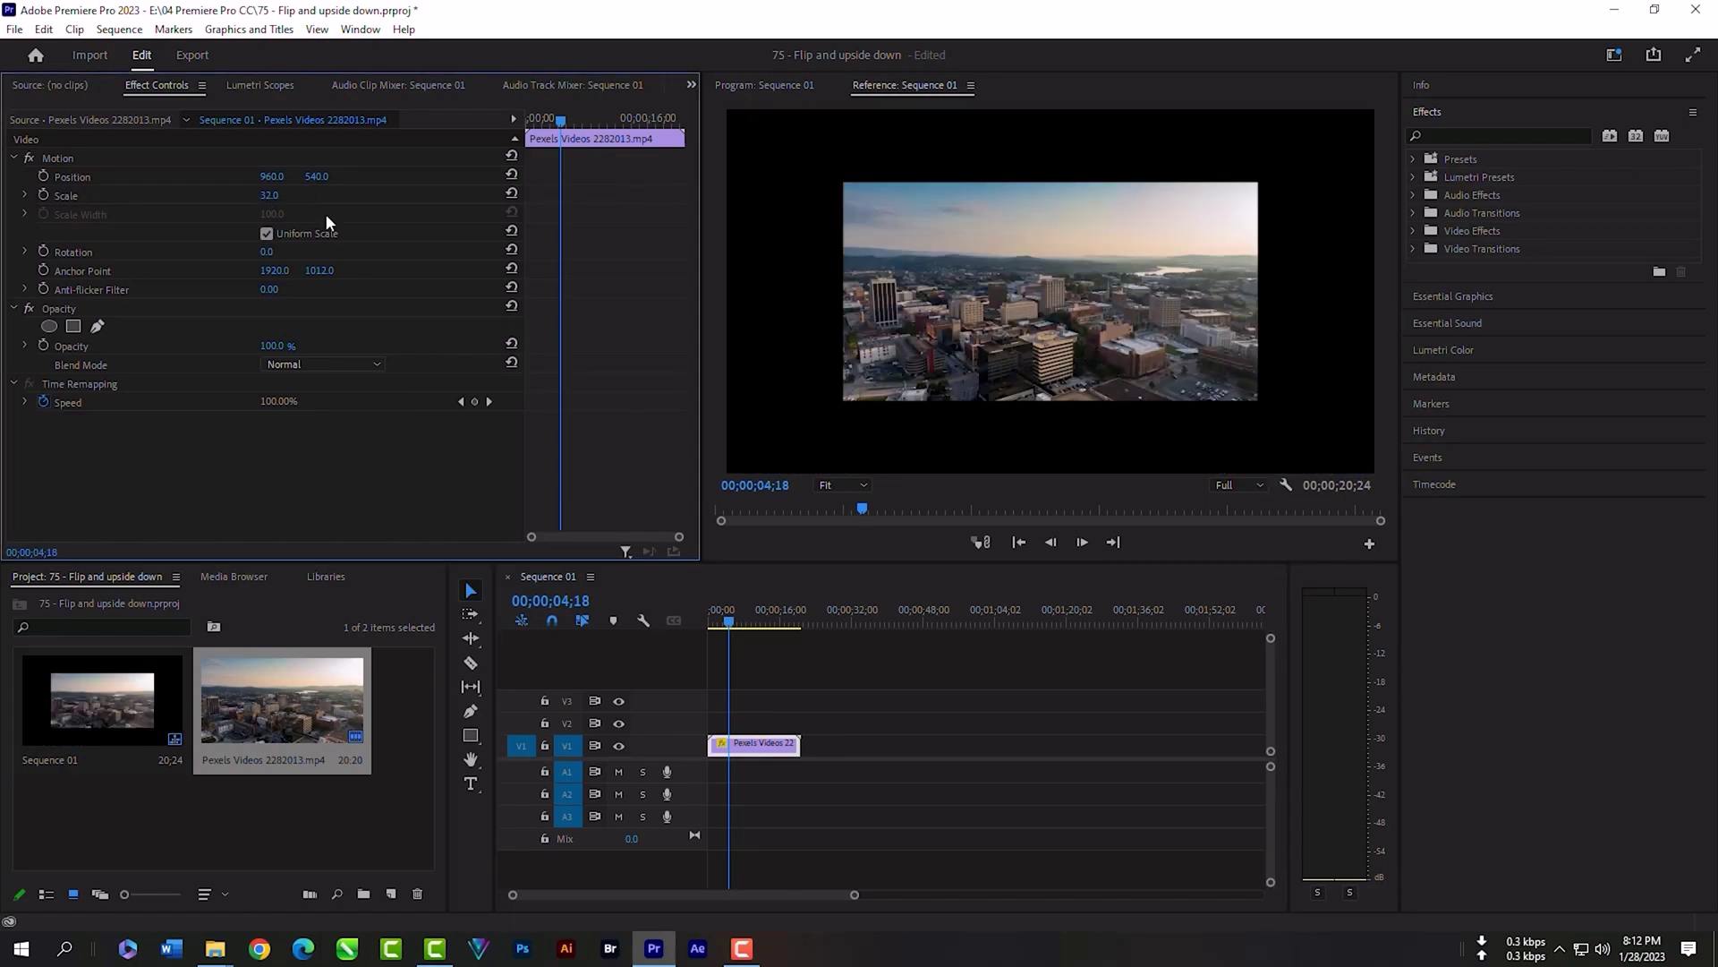
click(269, 195)
text(30)
key(Return)
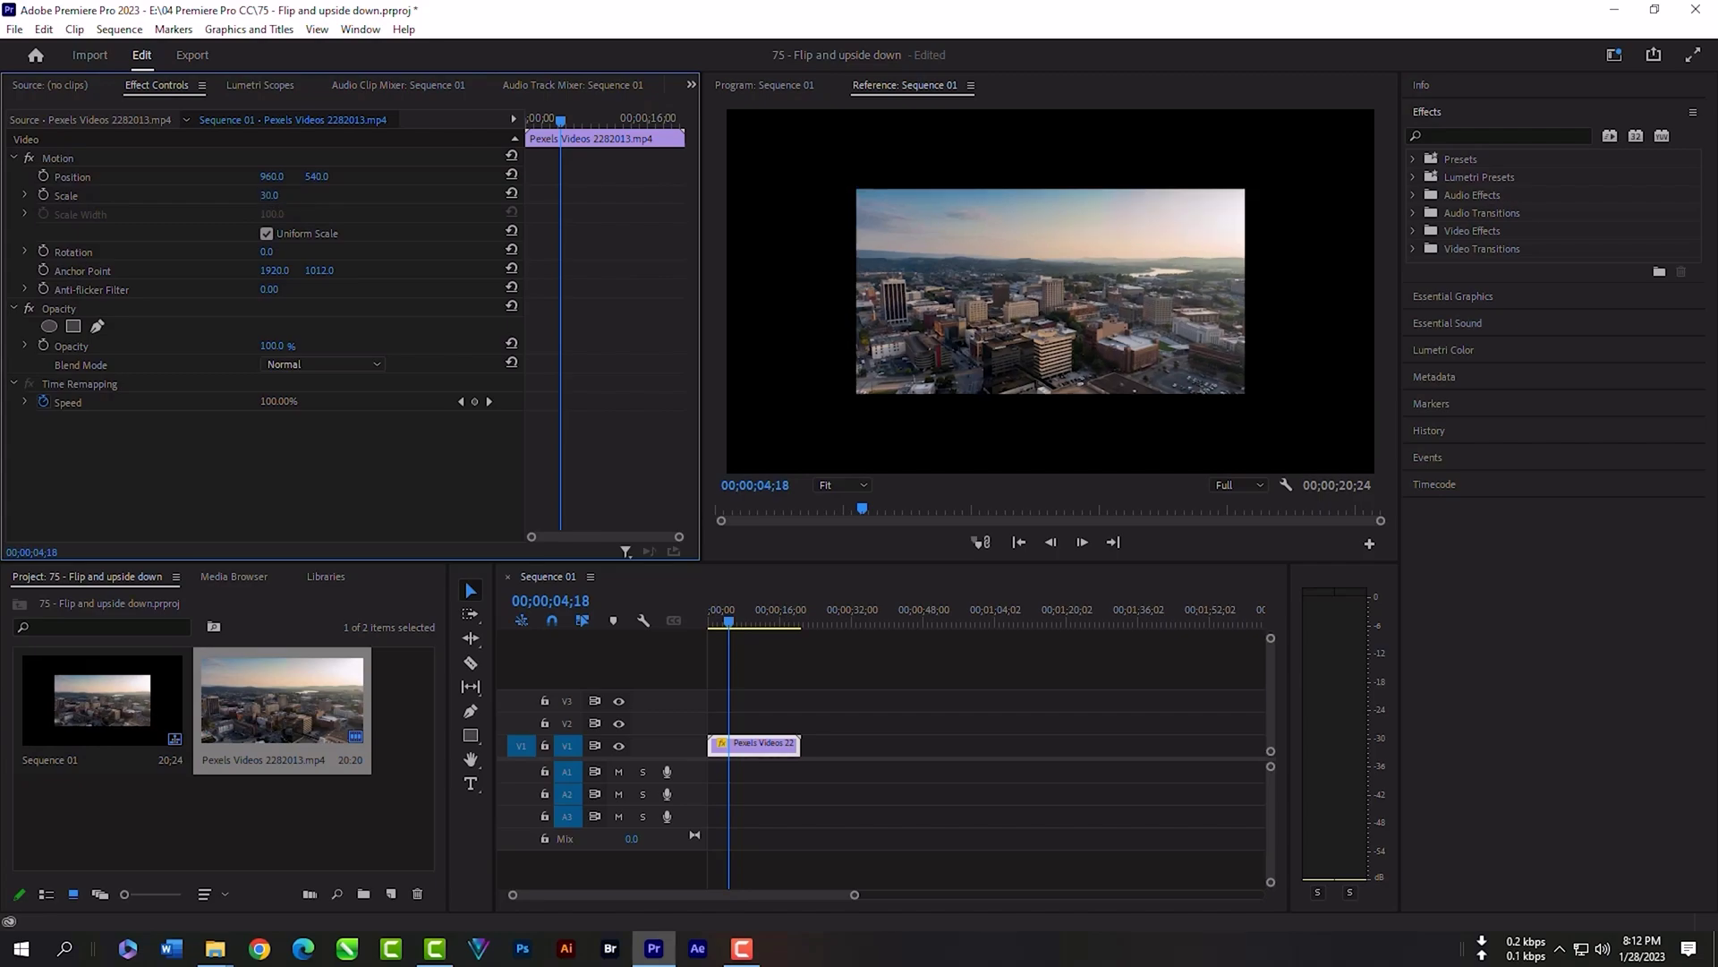
- Move the clip down in the frame to Position Y 779 at 00;00;05;02
click(765, 754)
click(750, 661)
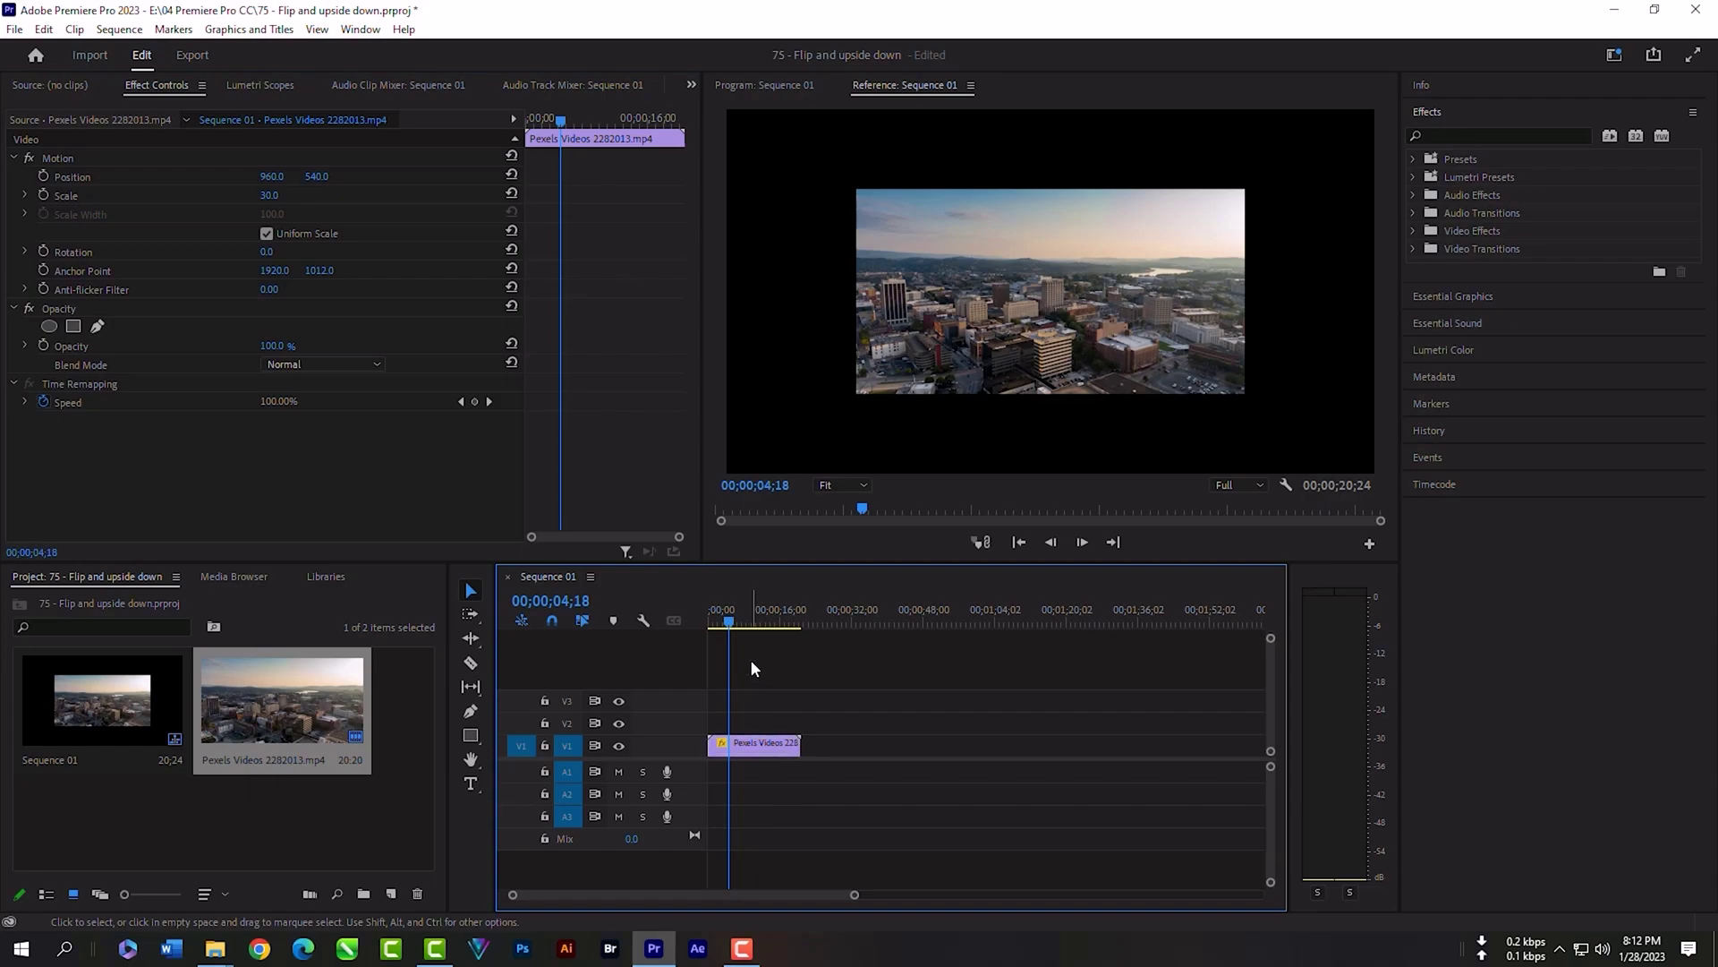
click(769, 748)
key(space)
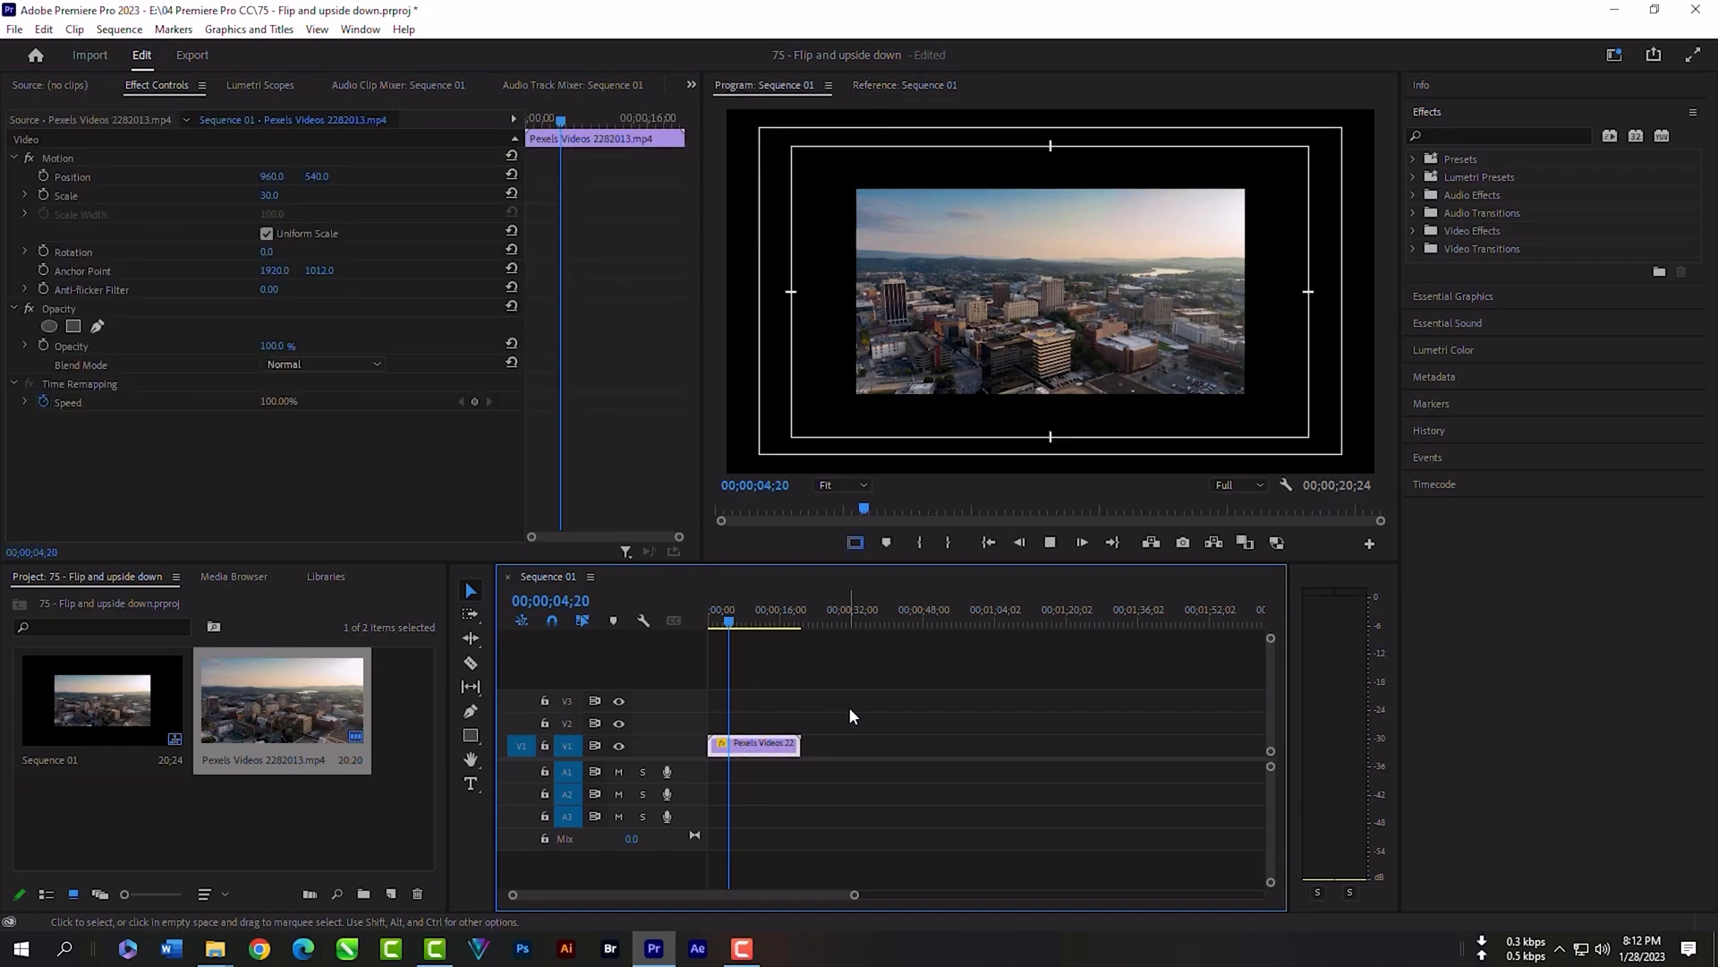
key(space)
click(988, 315)
click(472, 592)
click(1051, 292)
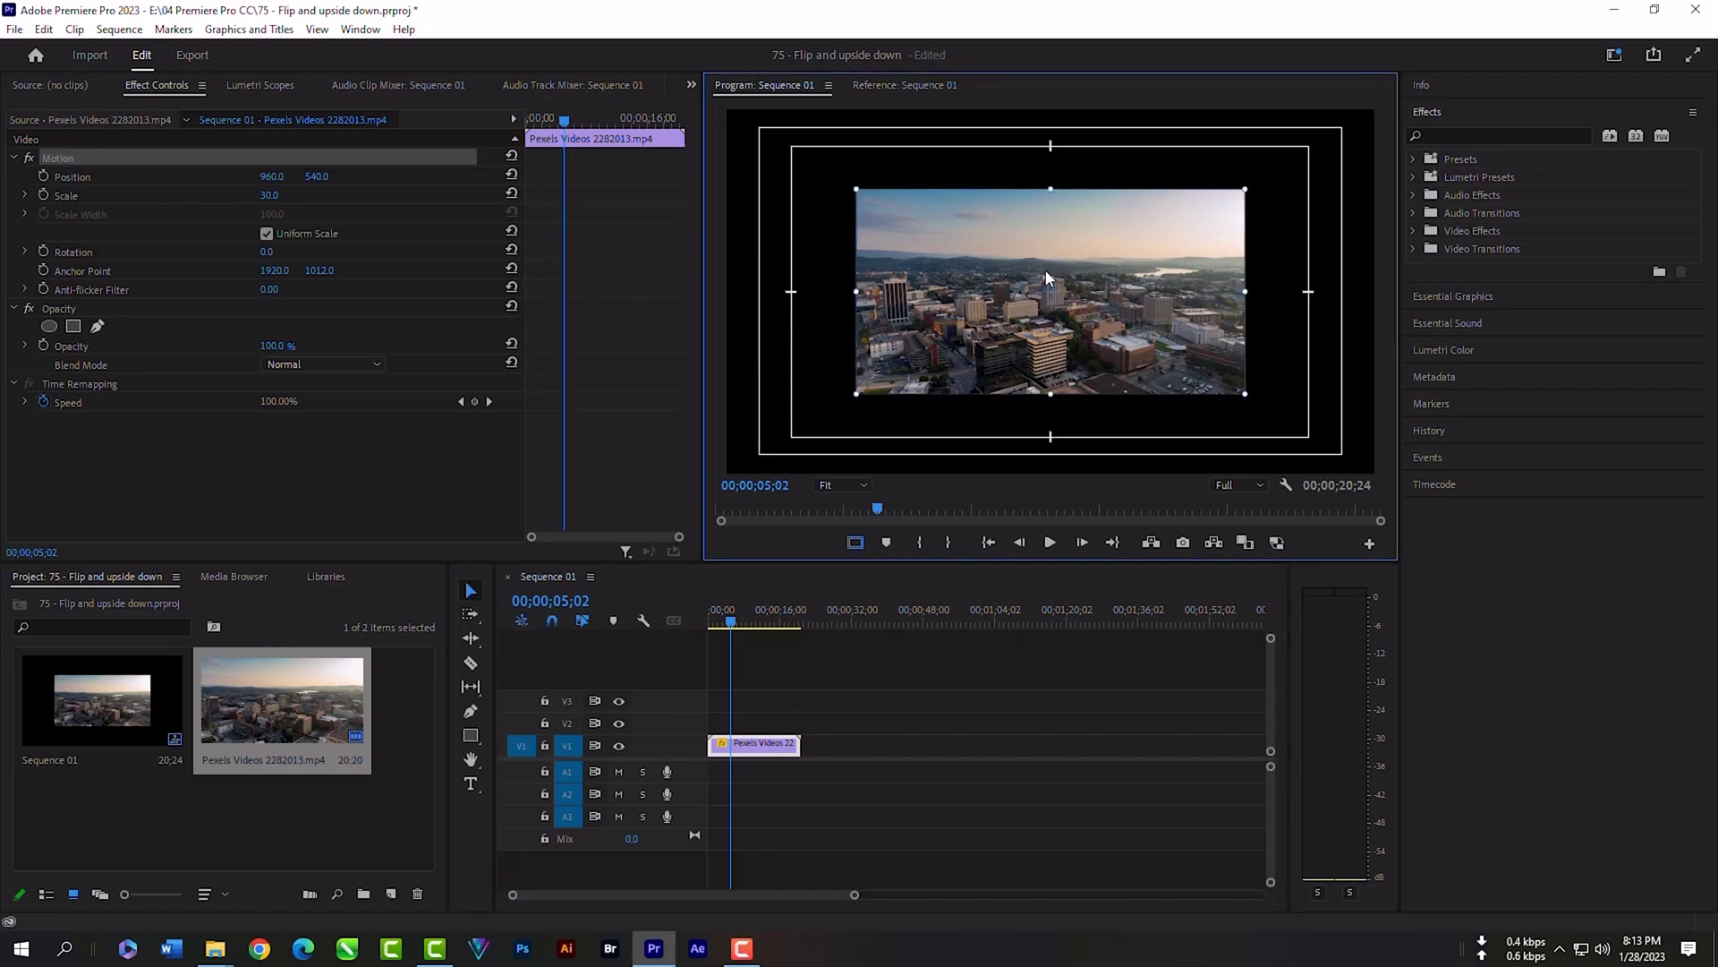
drag(316, 176, 528, 178)
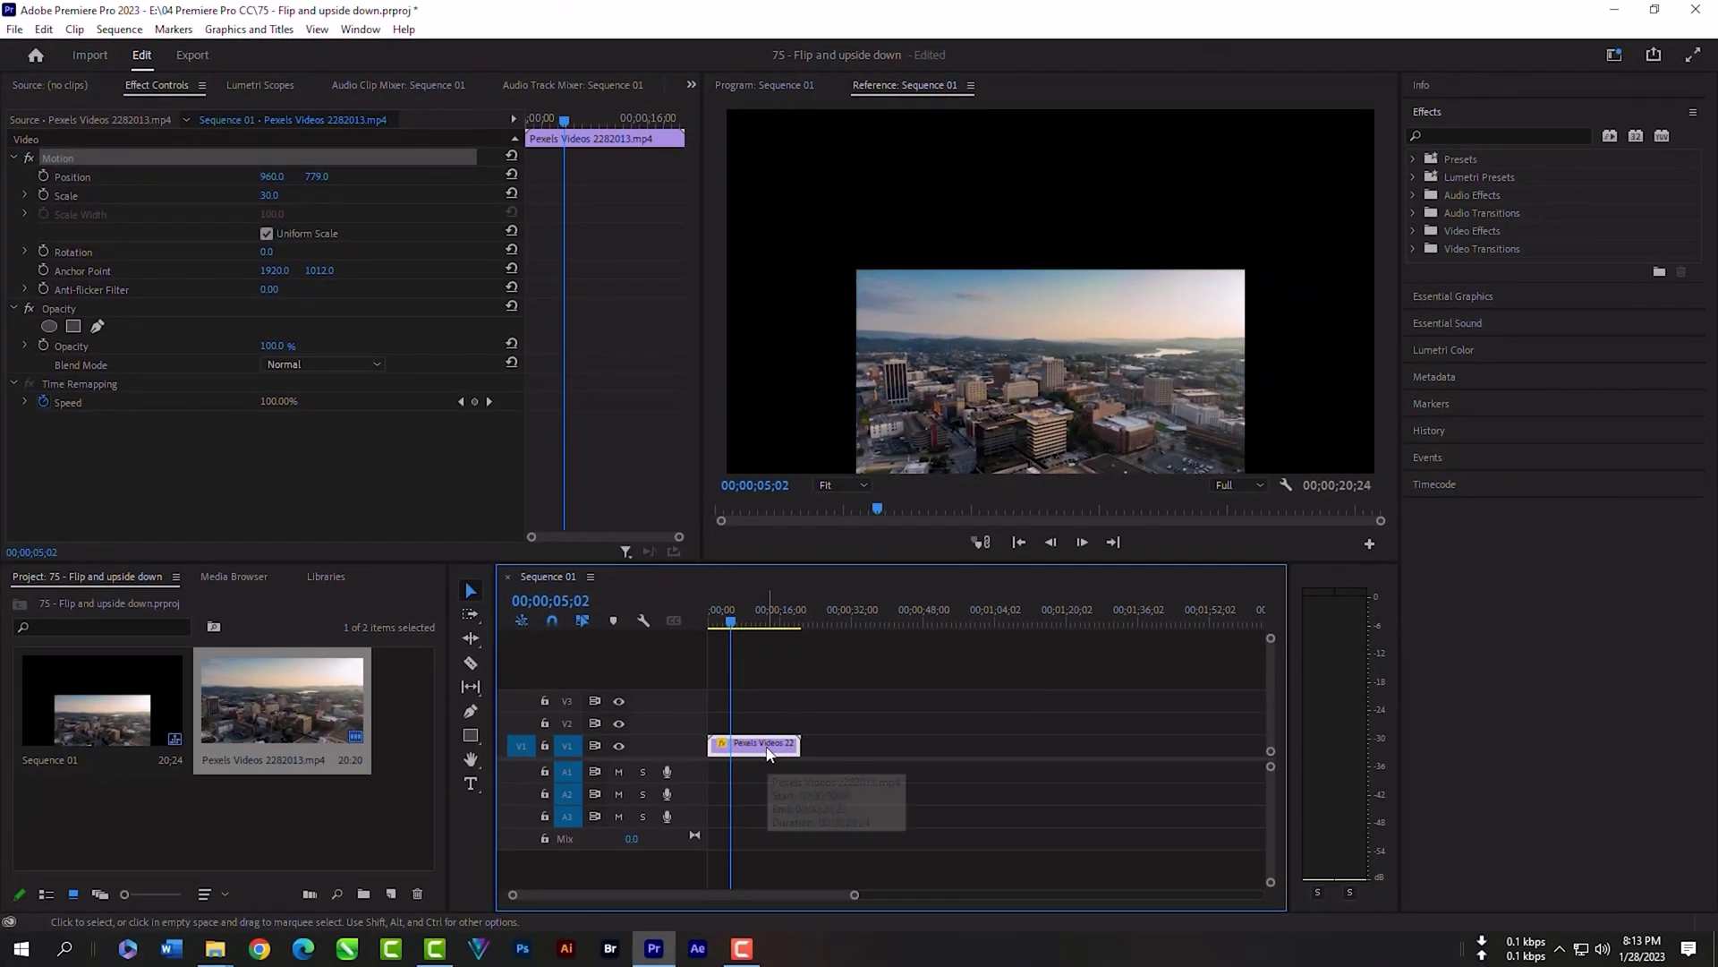
- Duplicate the city clip onto V2 and raise the copy to Position Y 302
drag(763, 750, 763, 730)
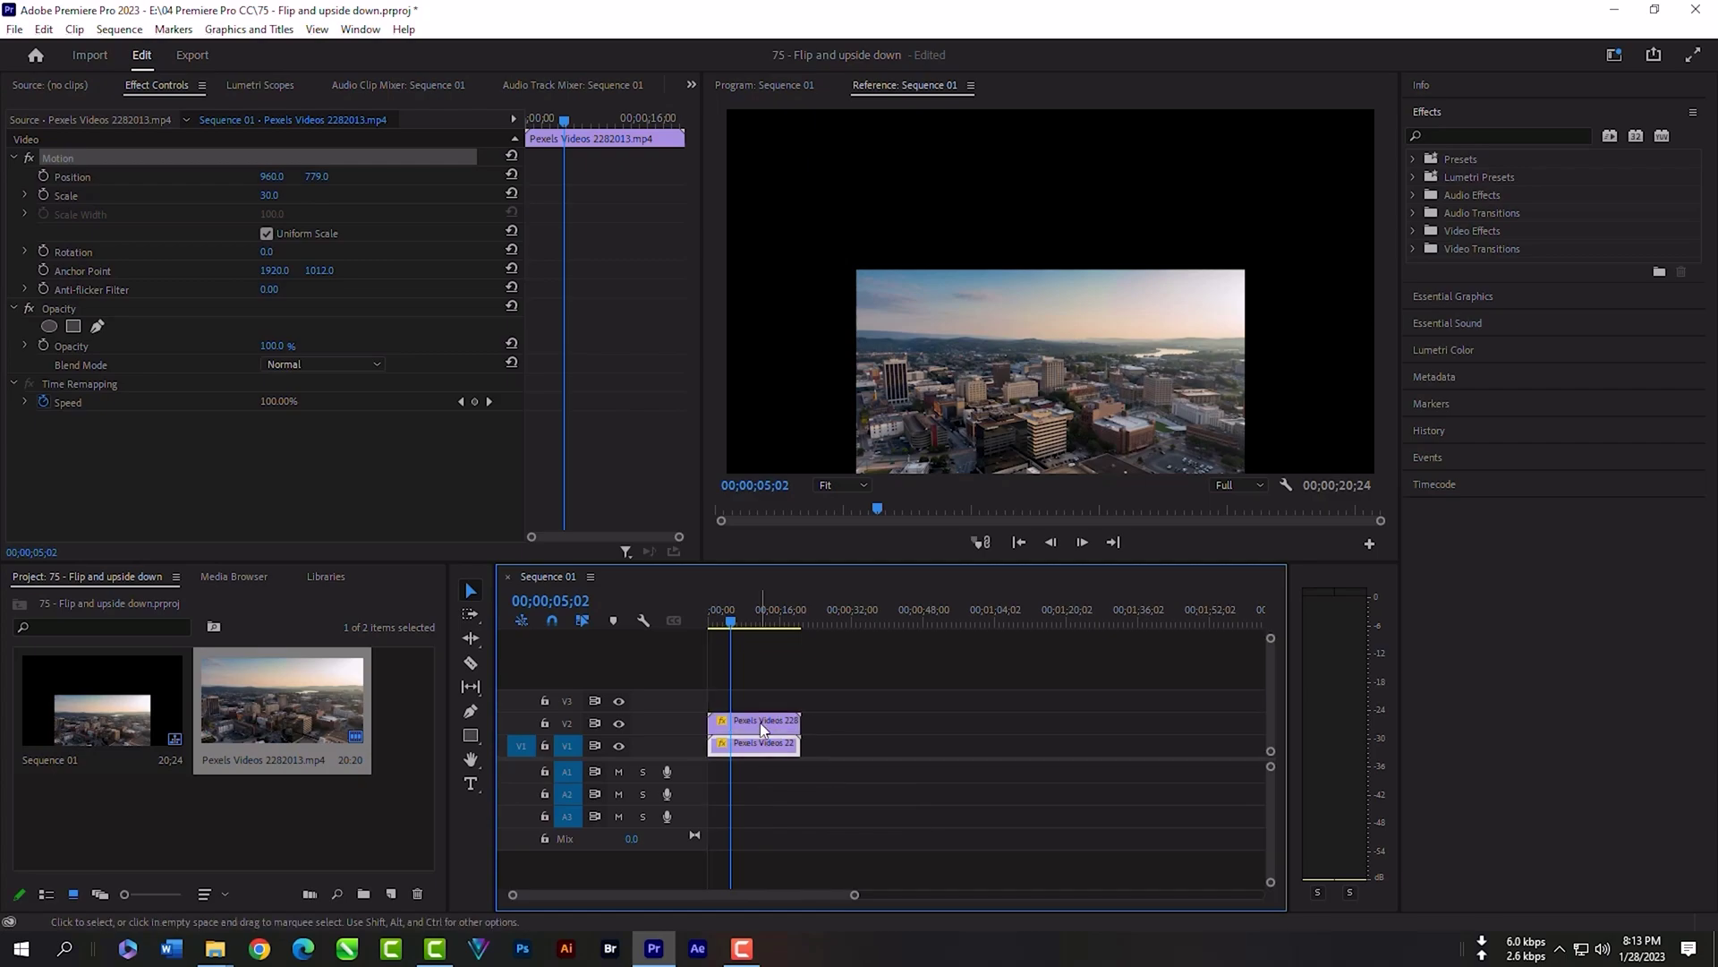
click(763, 726)
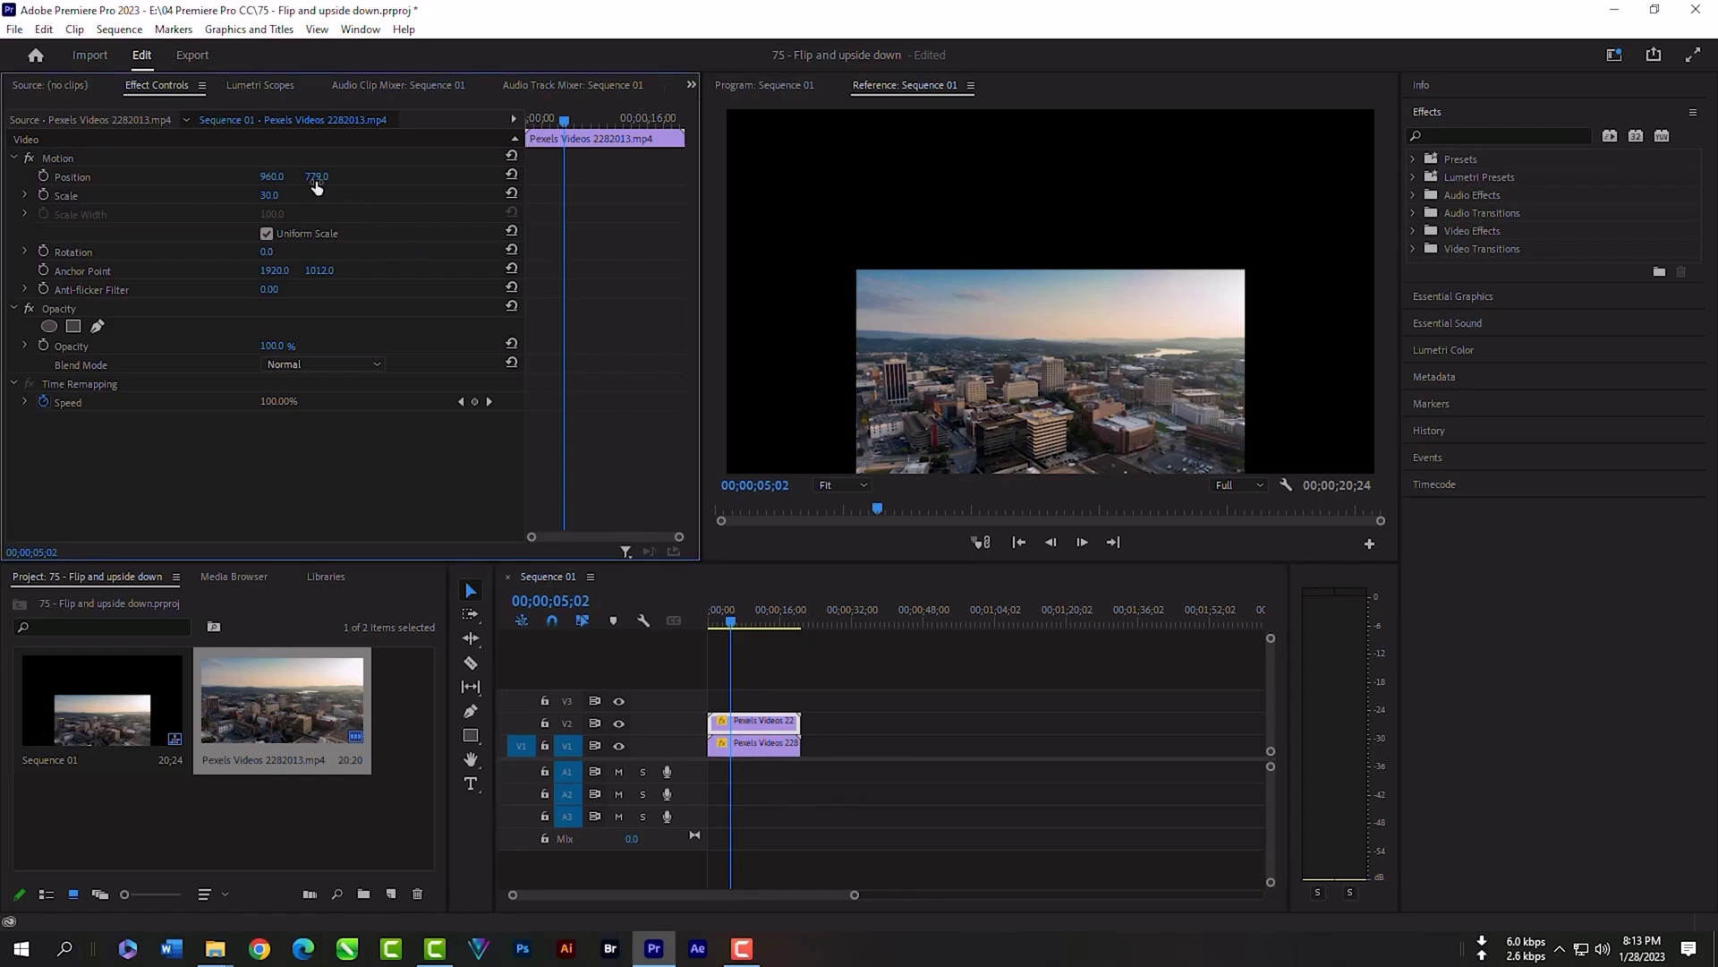
drag(315, 179, 23, 180)
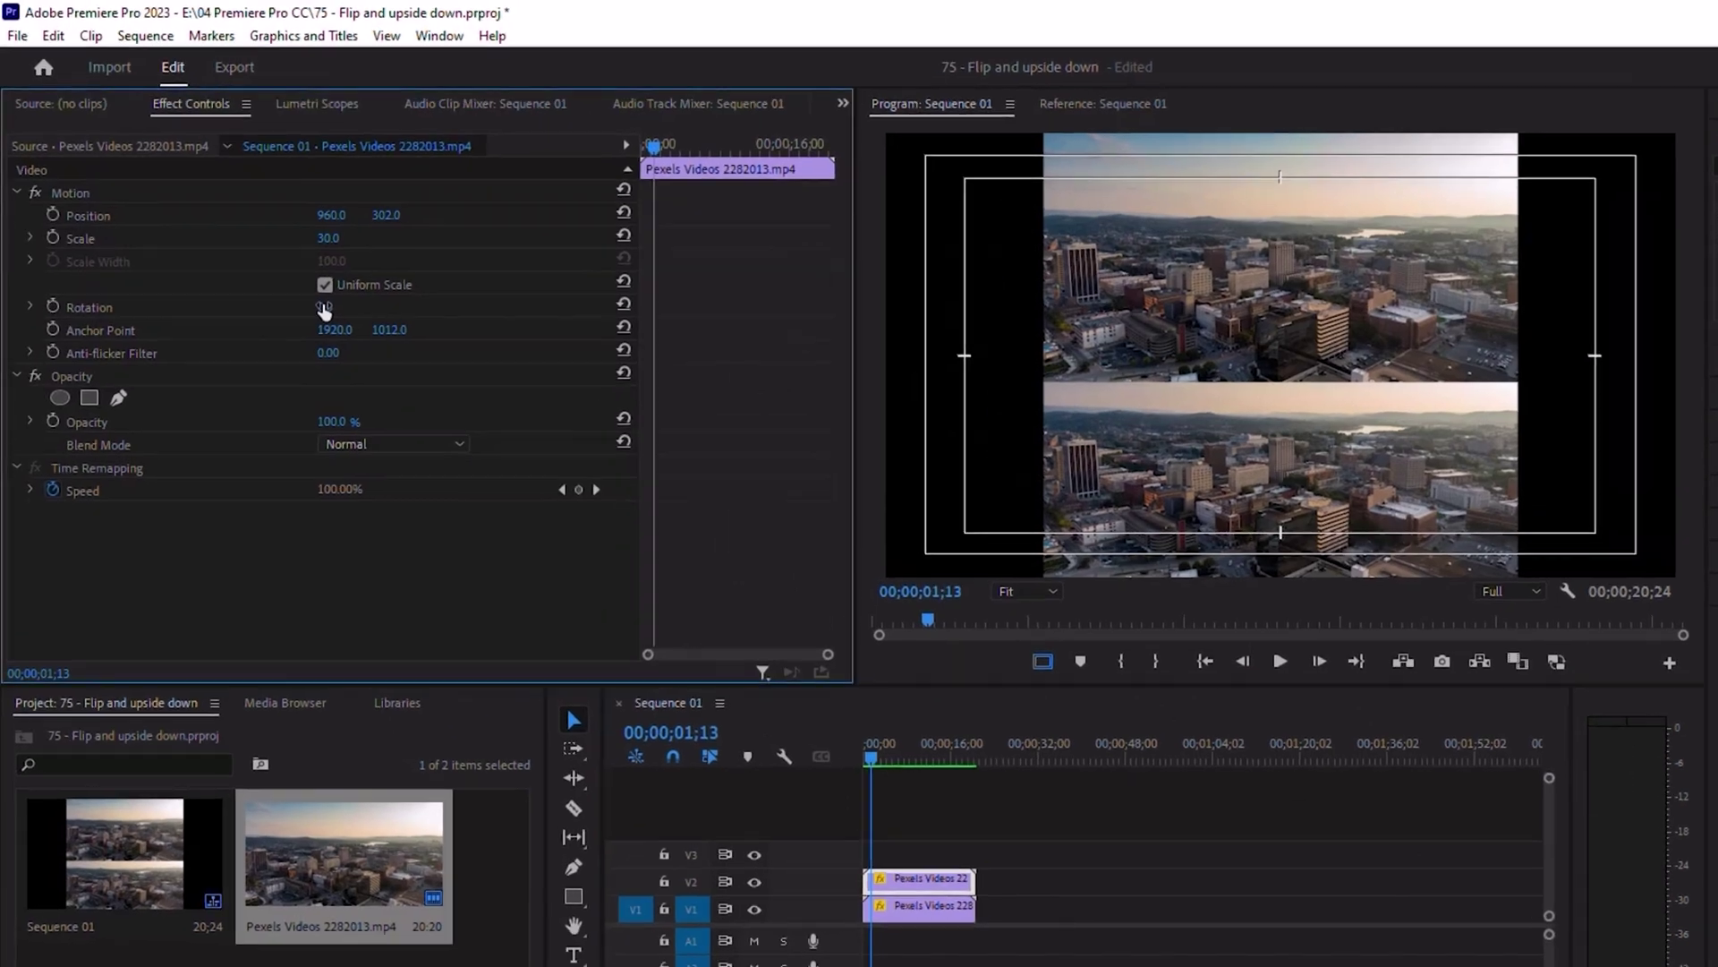
- Rotate the V2 copy 180° to turn it upside down
click(266, 252)
text(180)
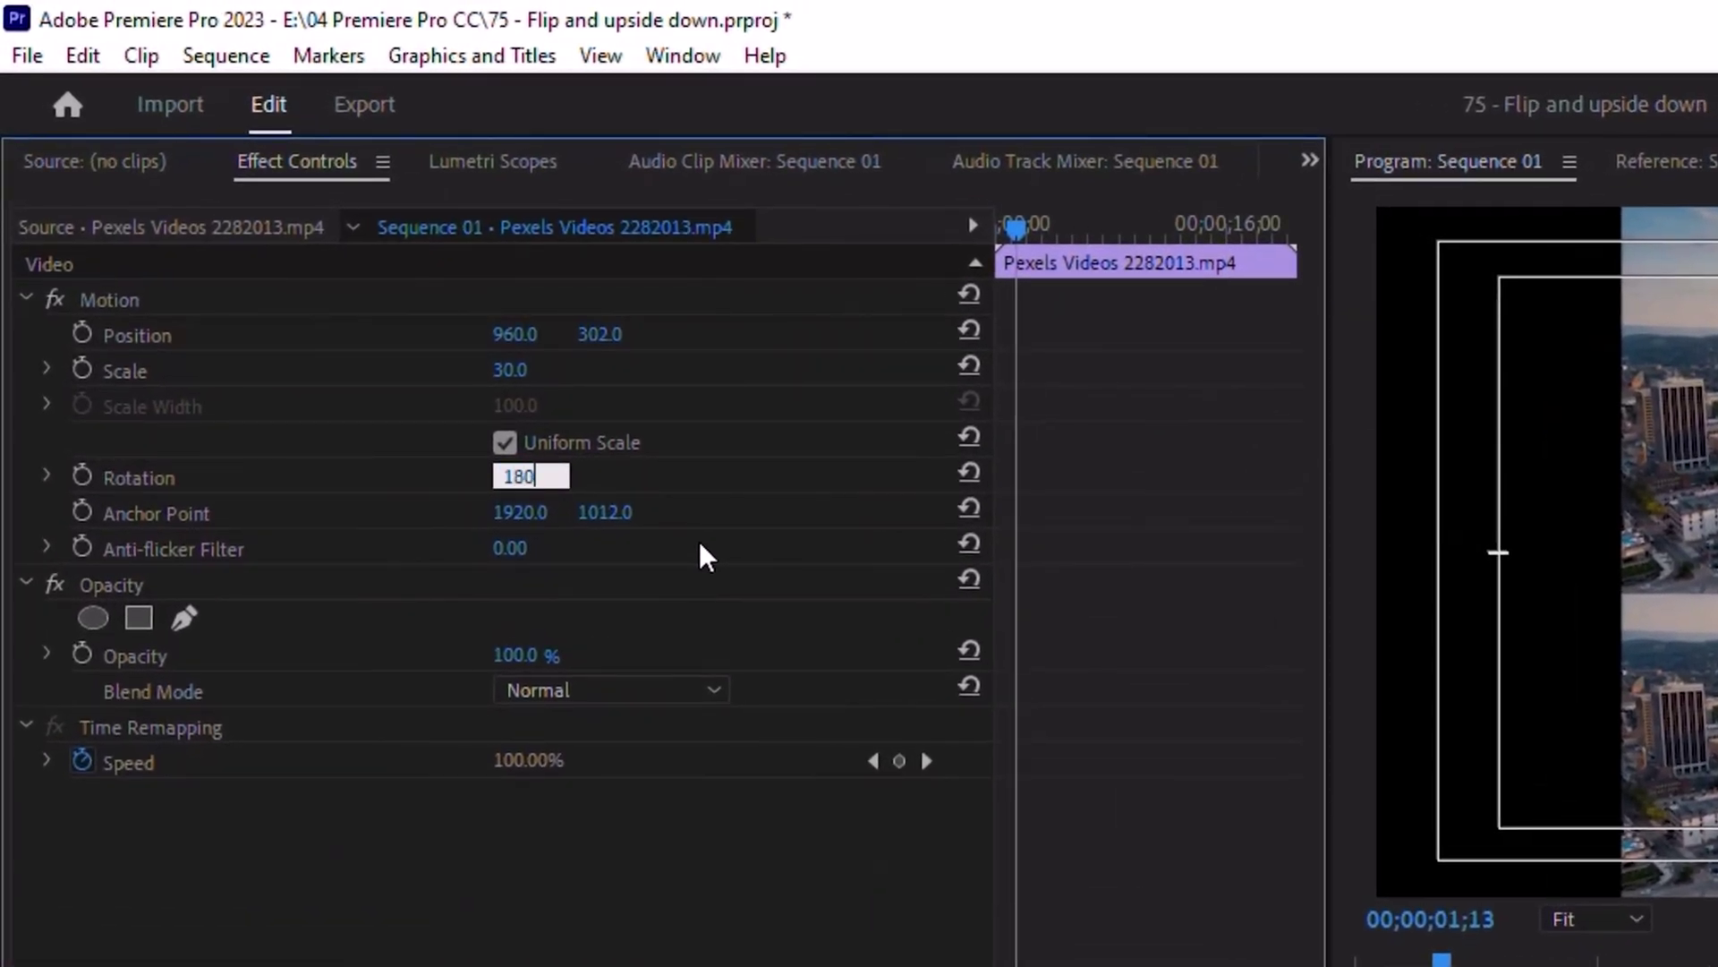
key(Return)
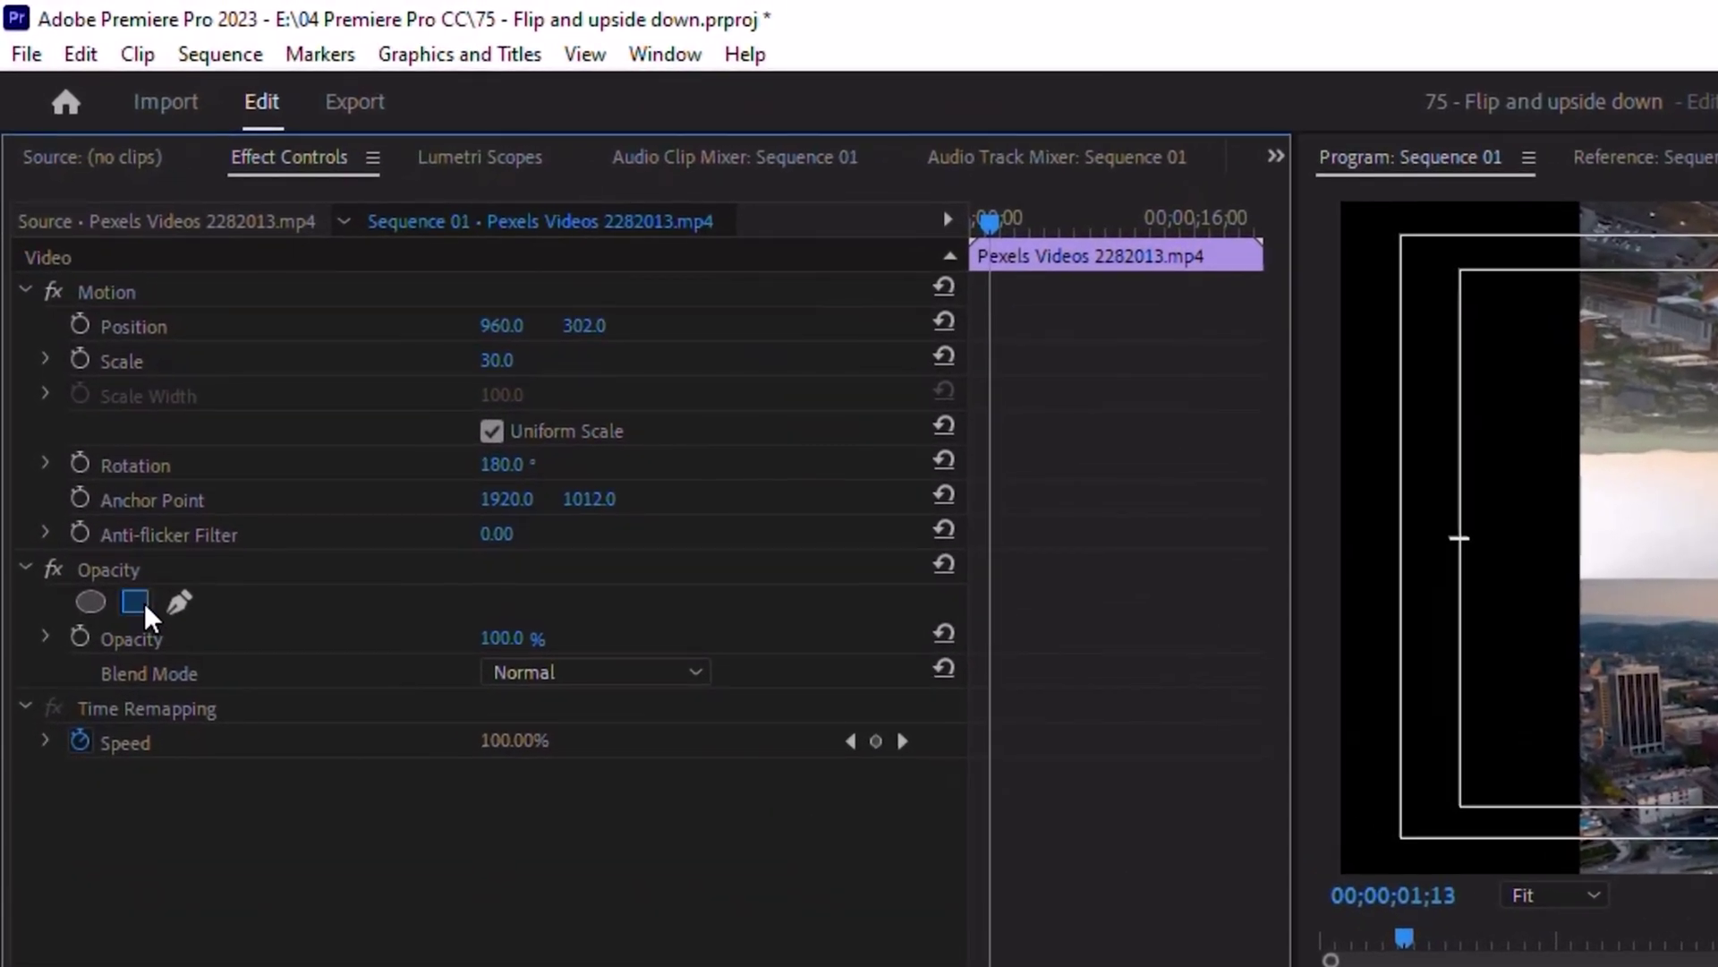
- Add an inverted rectangular opacity mask on the copy's upper-left edge with feather 100
click(135, 601)
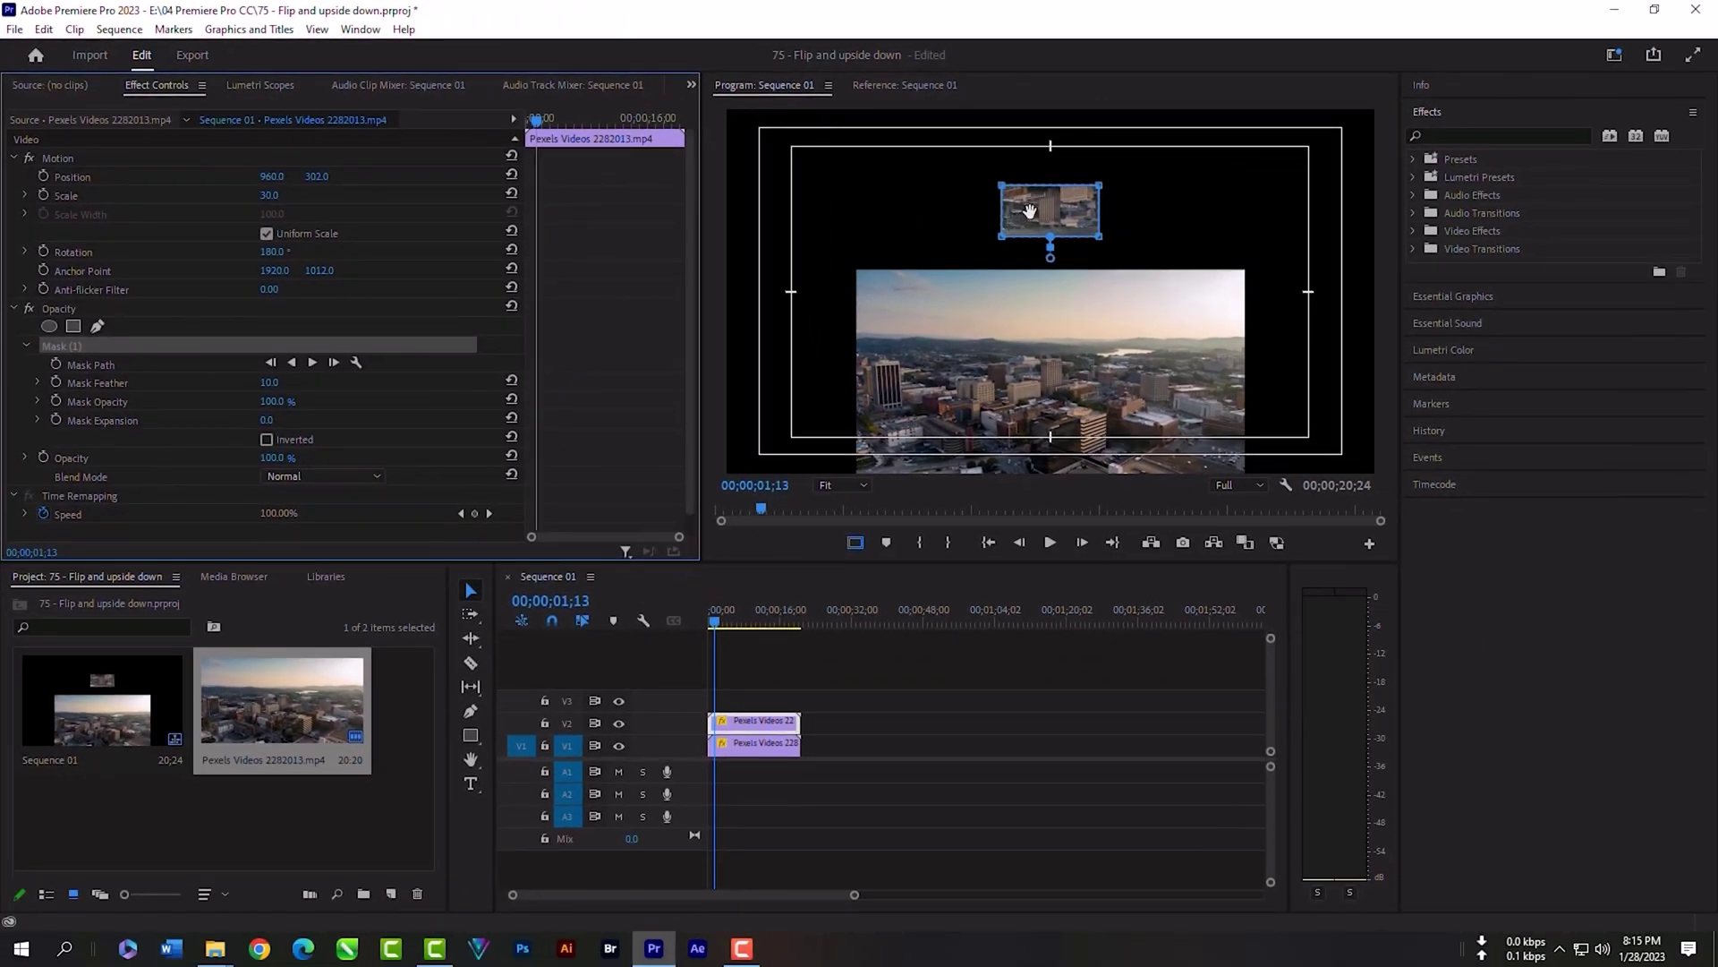
drag(1029, 211, 1256, 290)
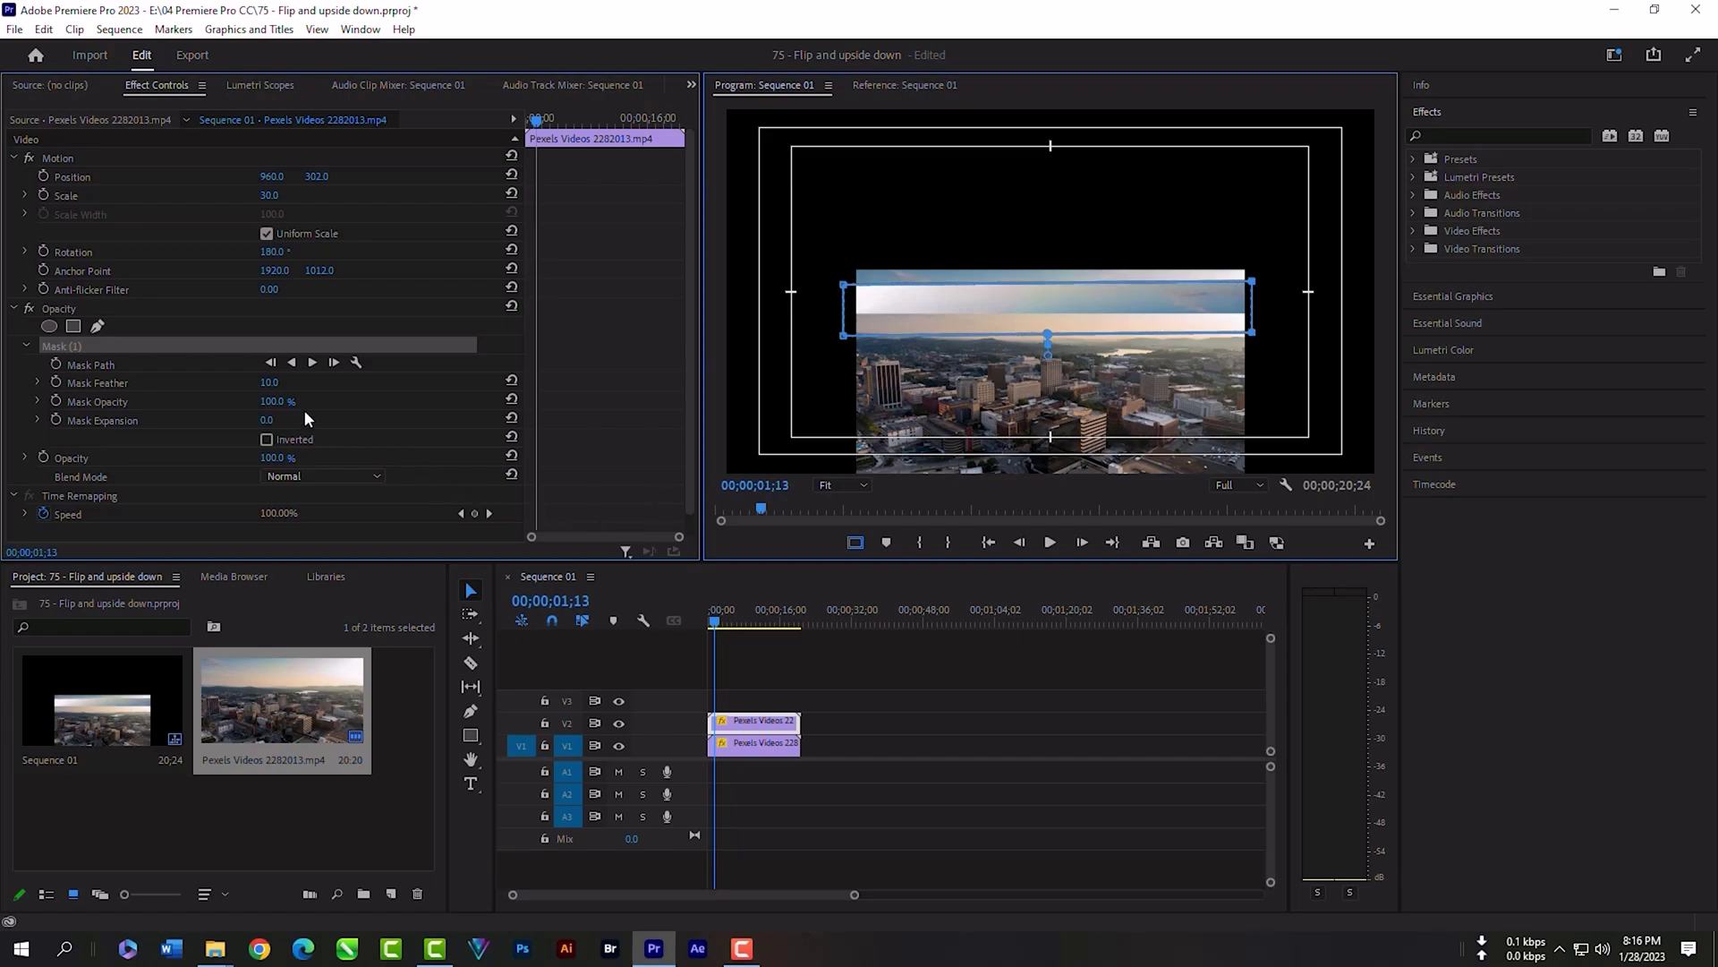
click(268, 440)
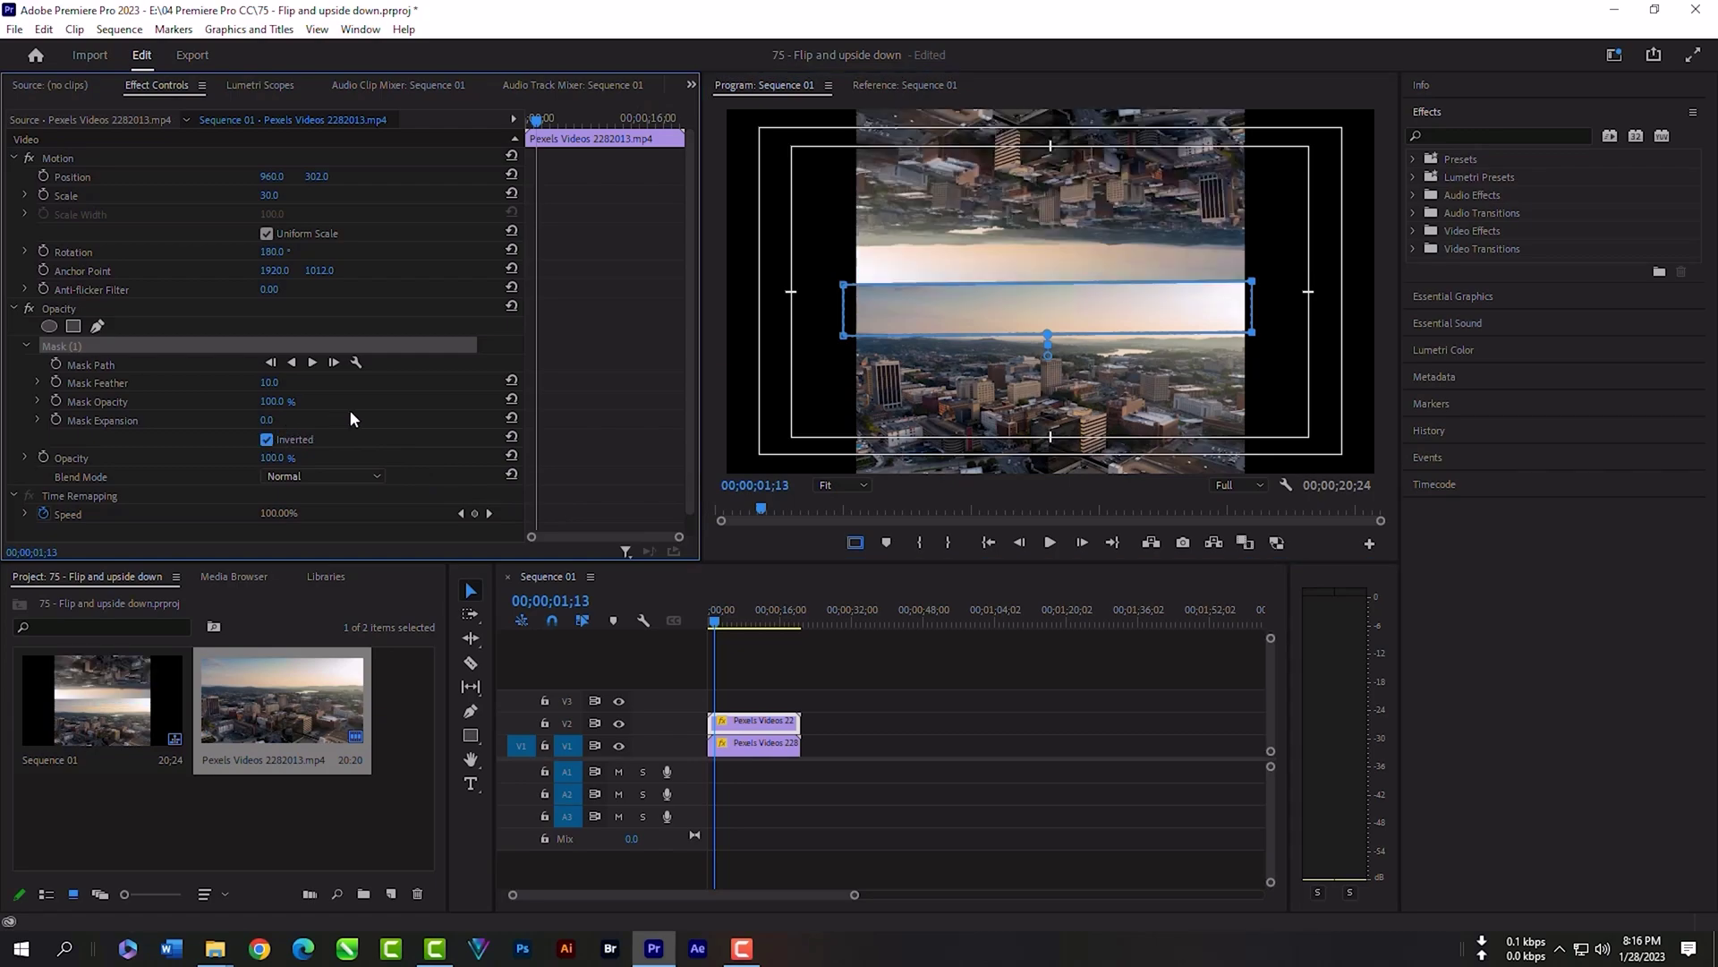
drag(268, 387, 309, 430)
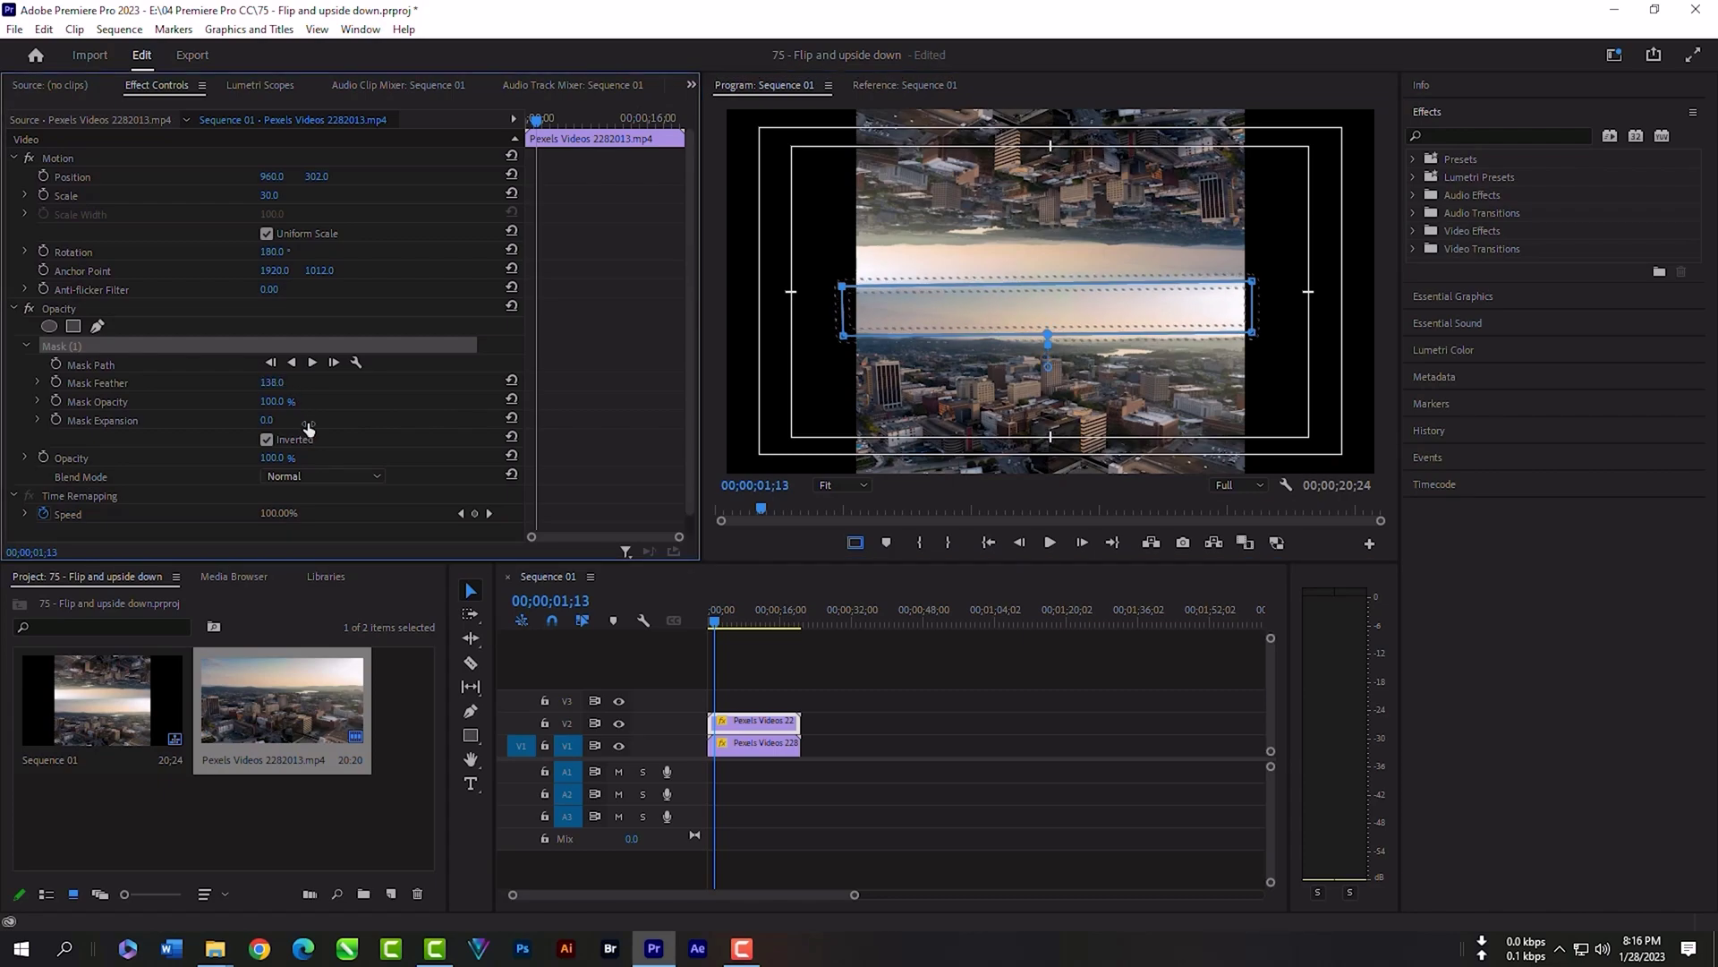
click(272, 382)
text(100)
key(Return)
- Try mask feather values of 200 and 250, settling on 170
click(801, 671)
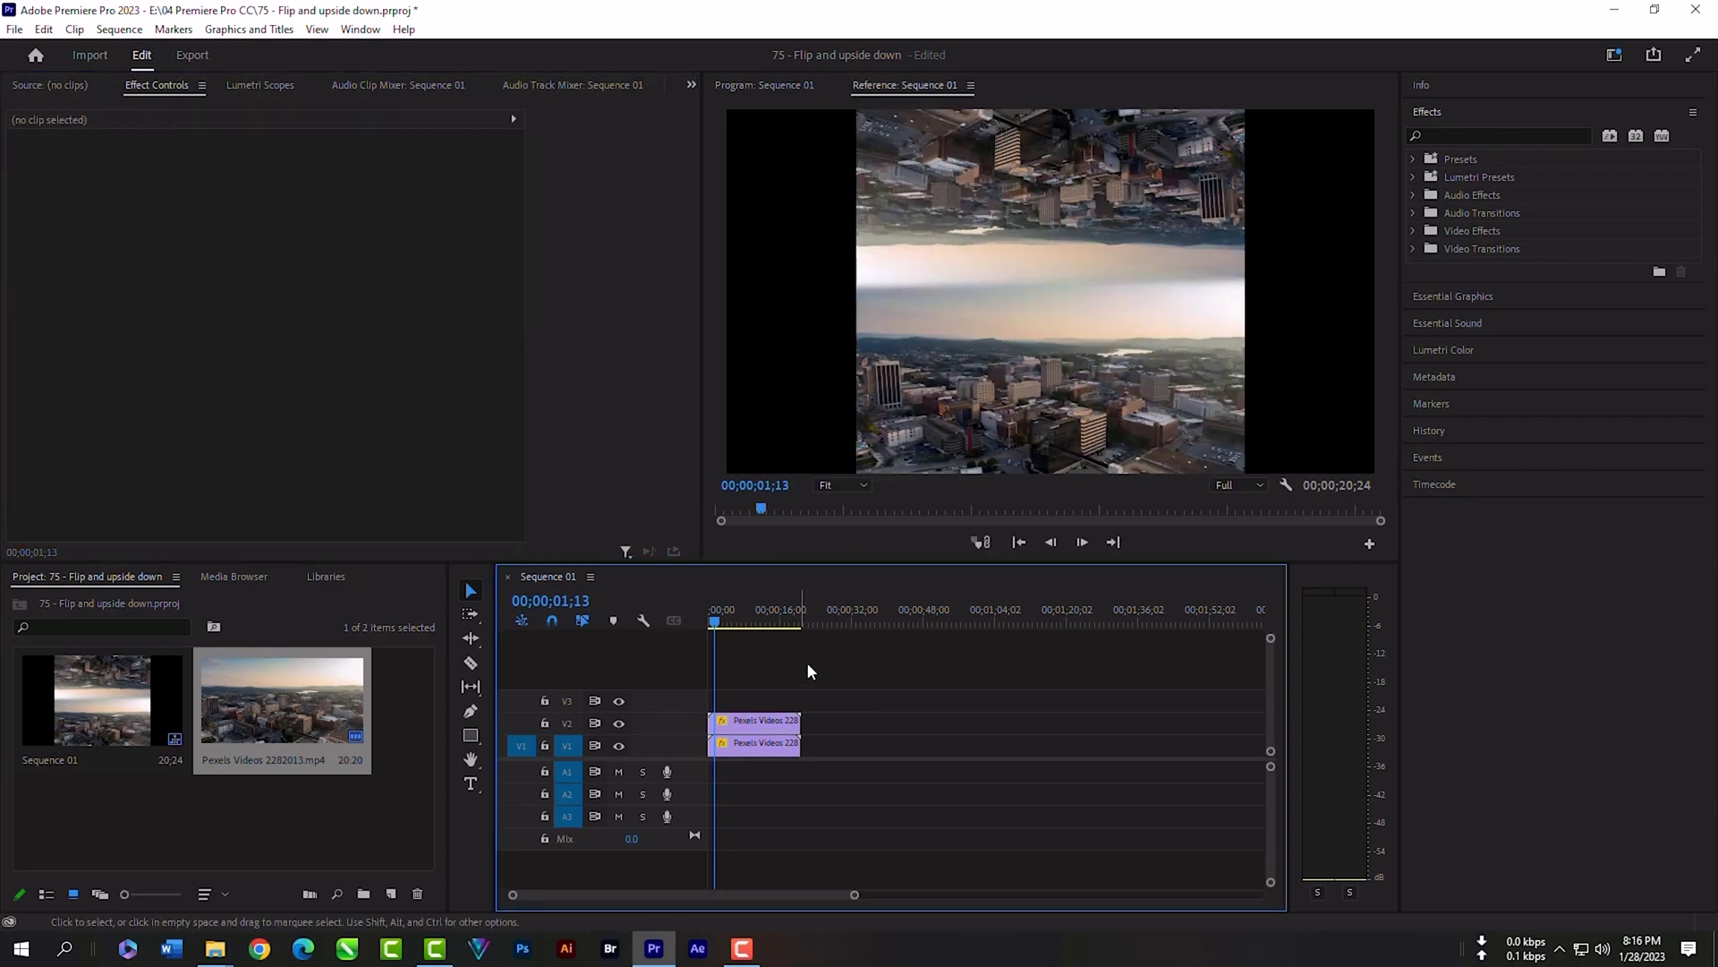
click(745, 723)
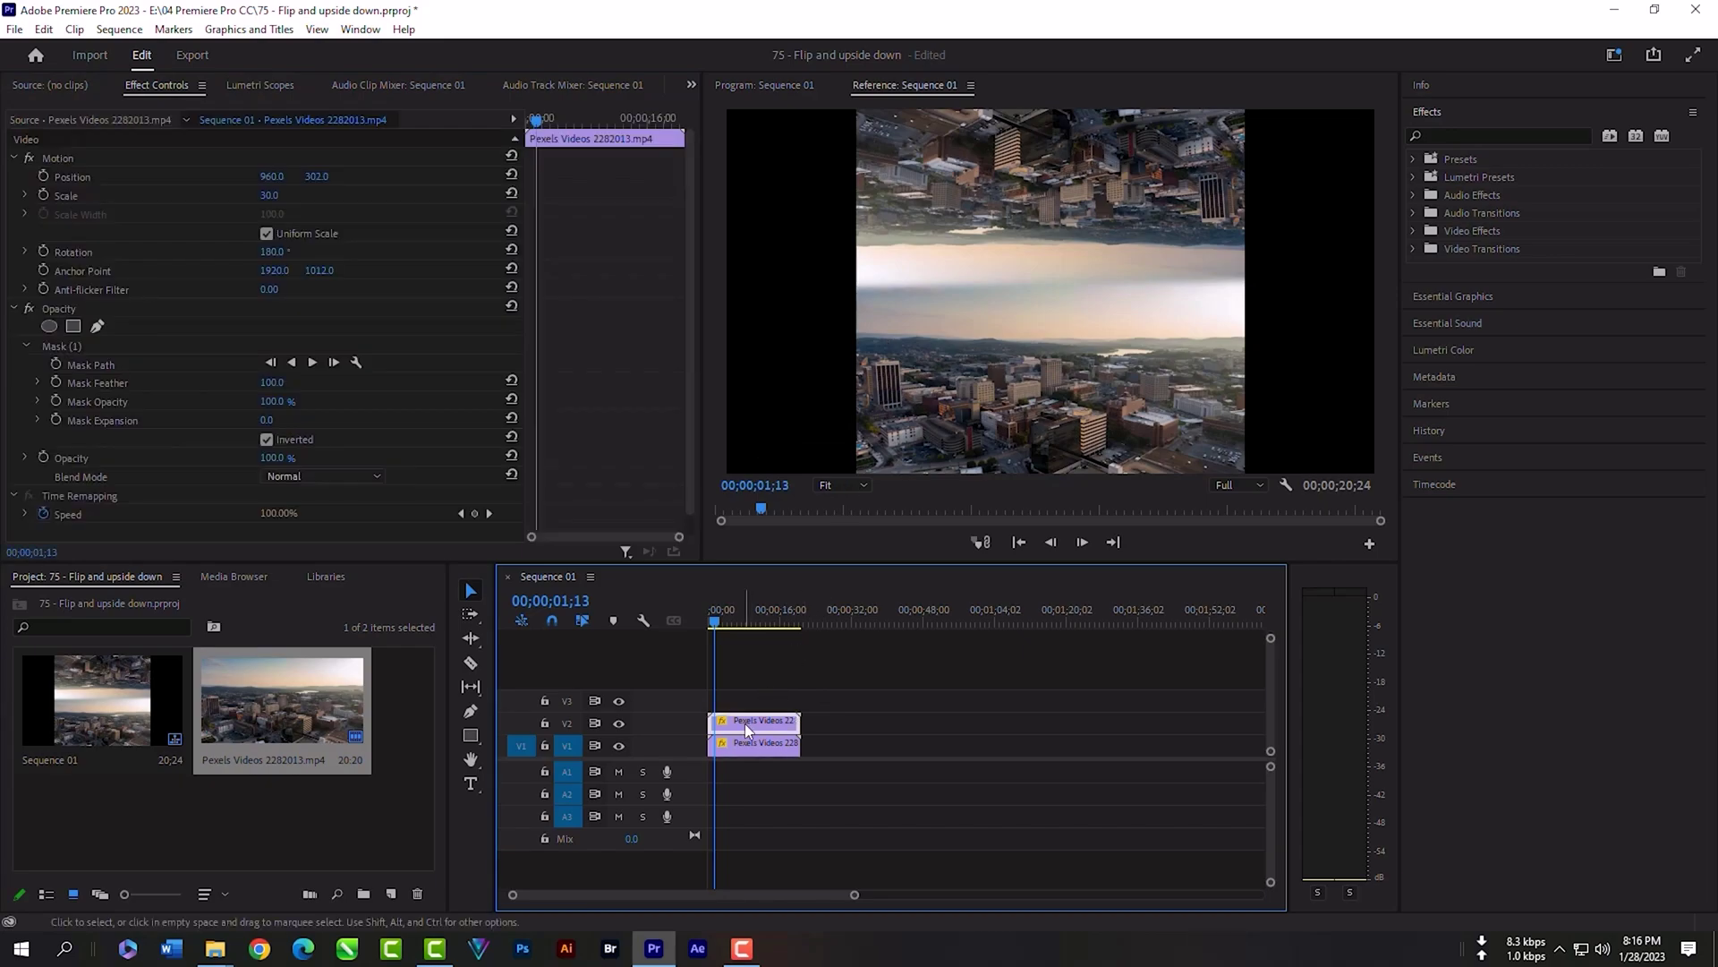
click(271, 382)
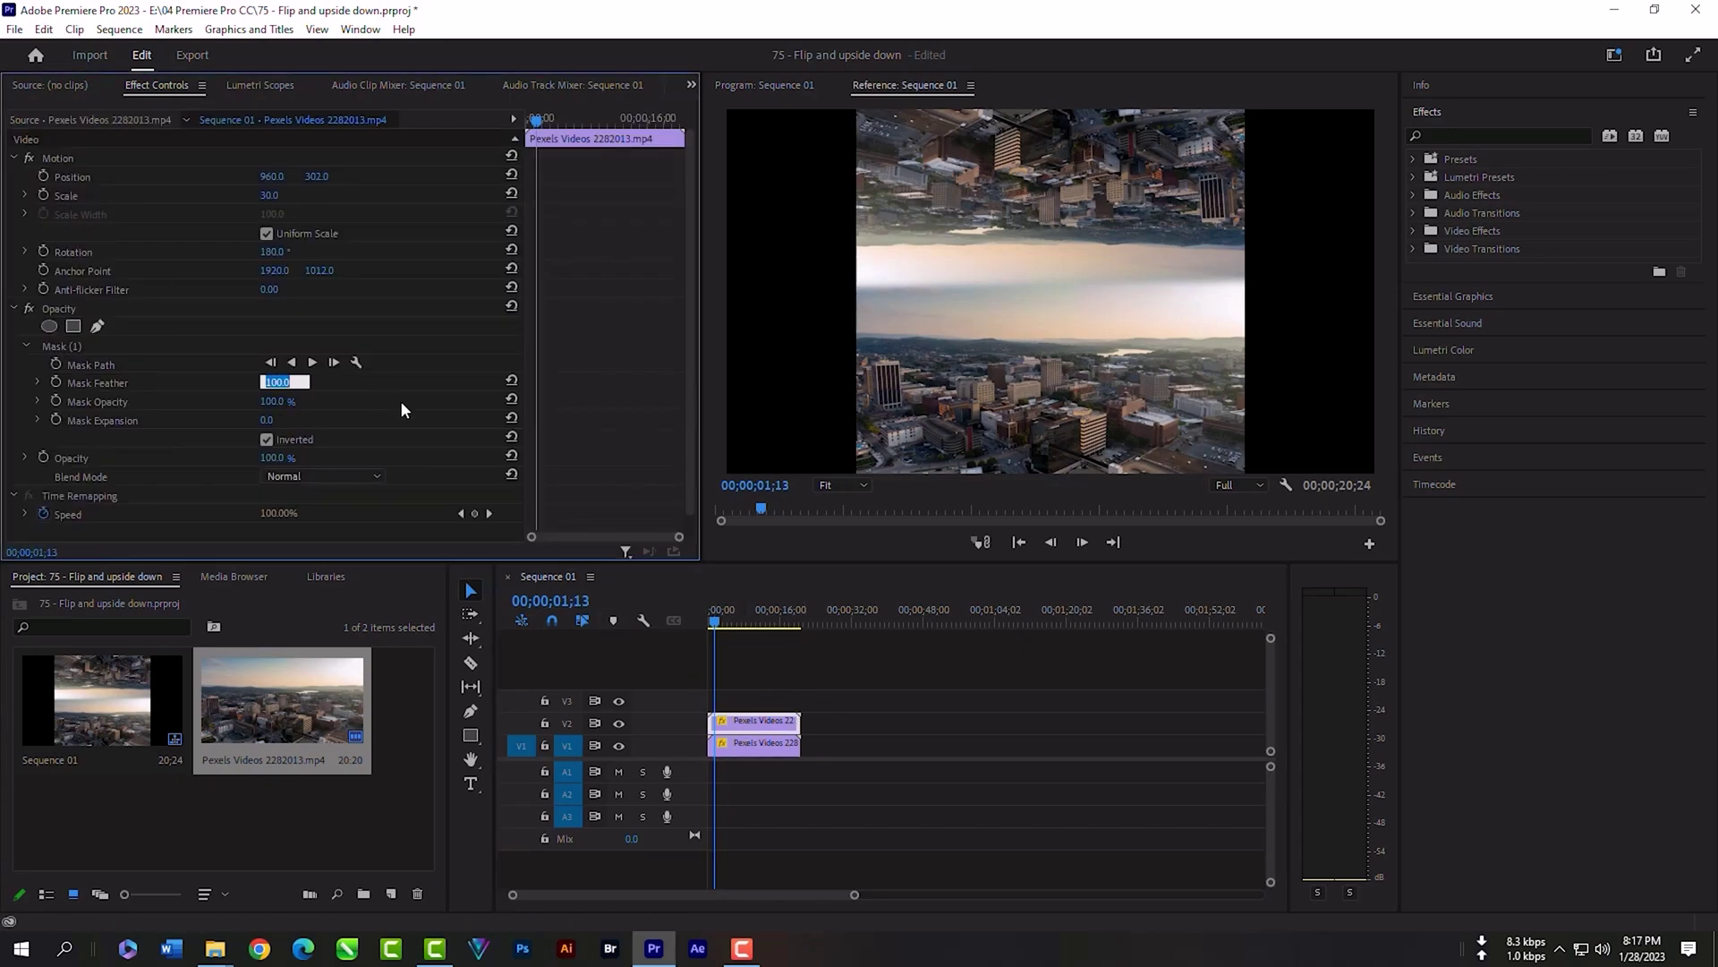
text(200)
key(Return)
text(250)
key(Return)
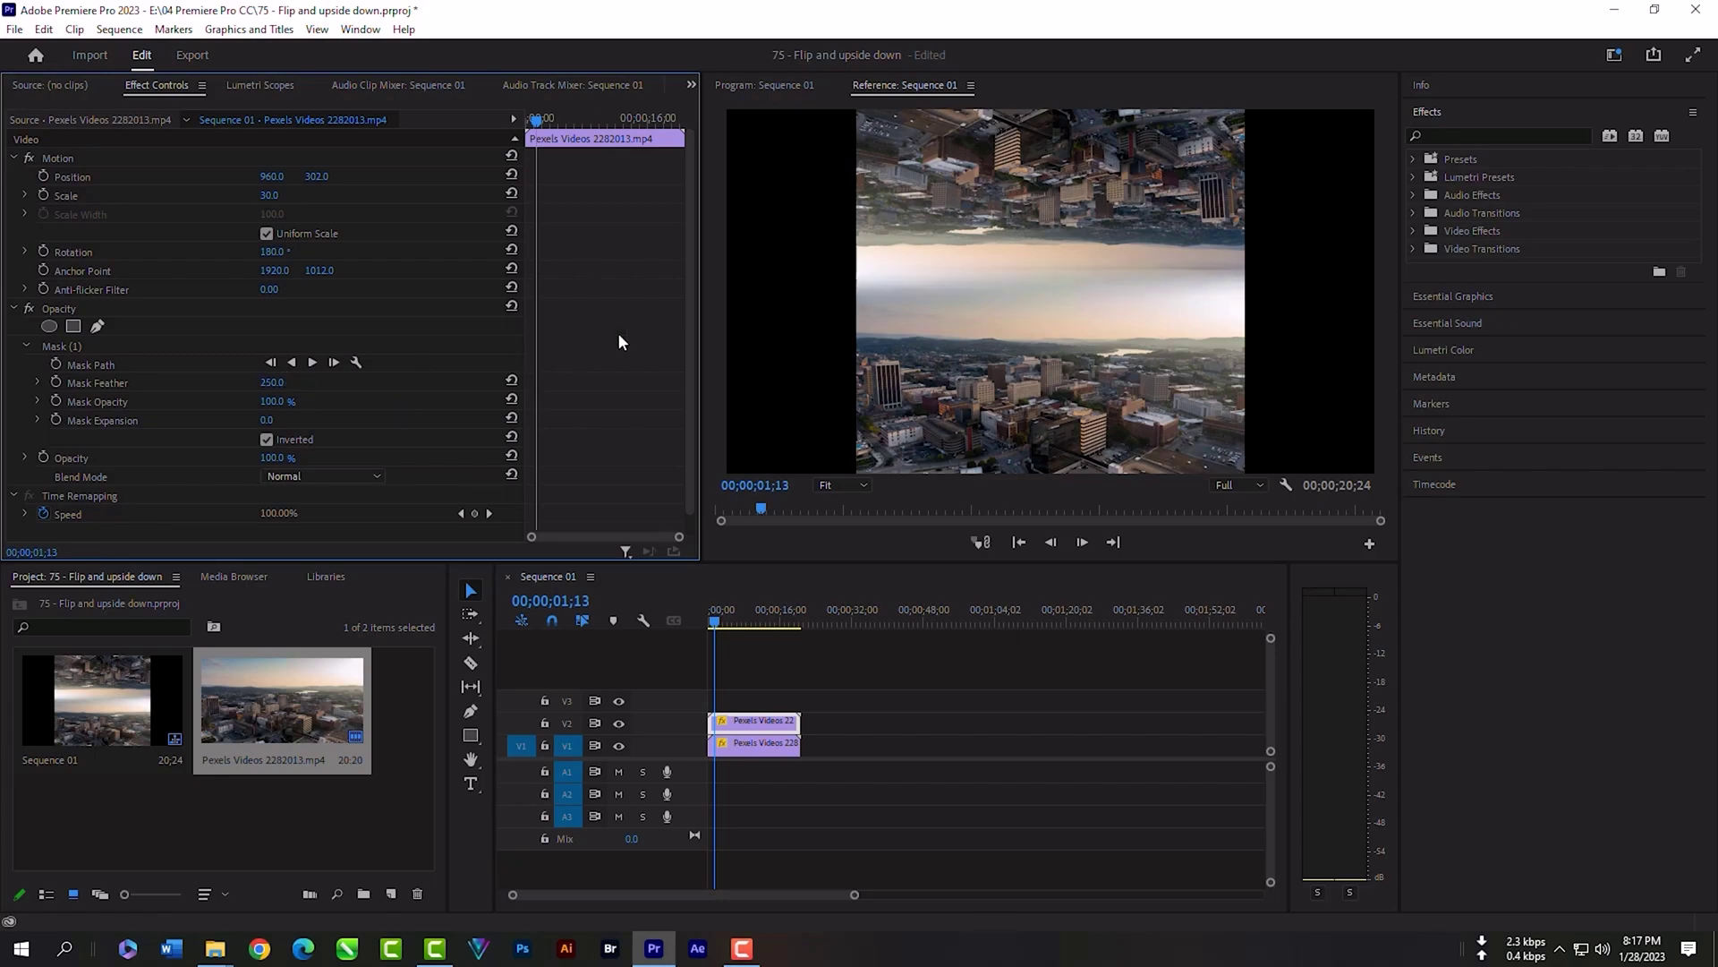
click(272, 382)
text(170)
key(Return)
- Nest both stacked city clips as Nested Sequence 01
drag(821, 780, 761, 707)
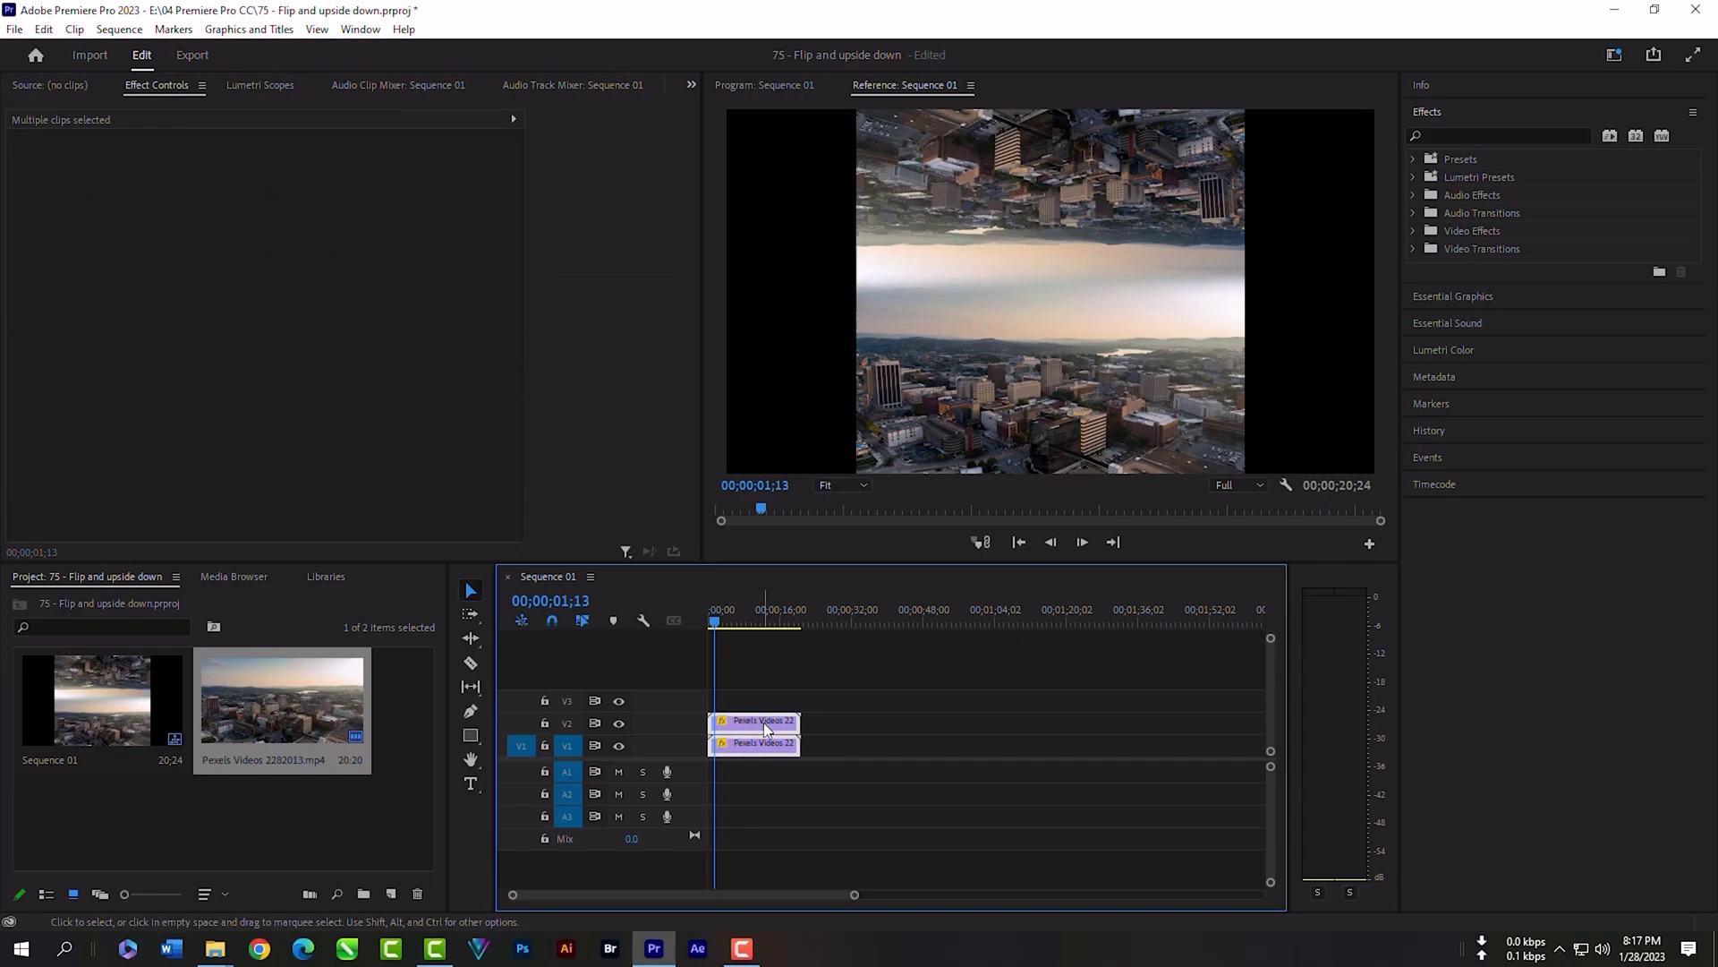
right_click(766, 721)
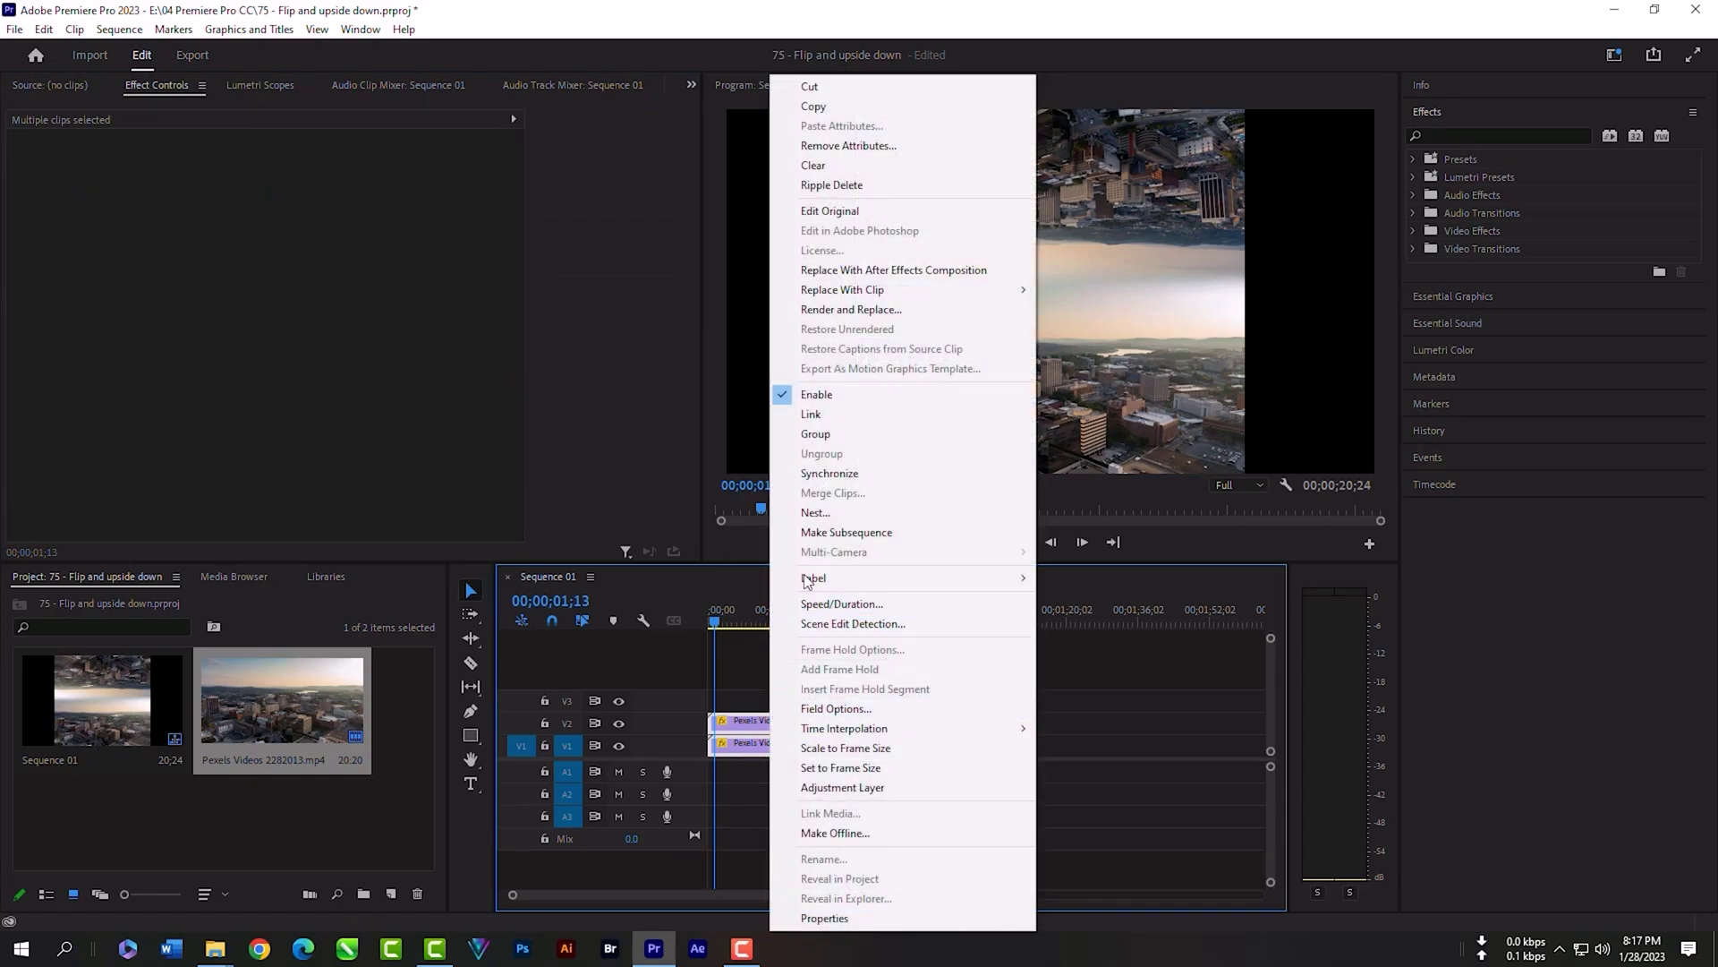
click(822, 512)
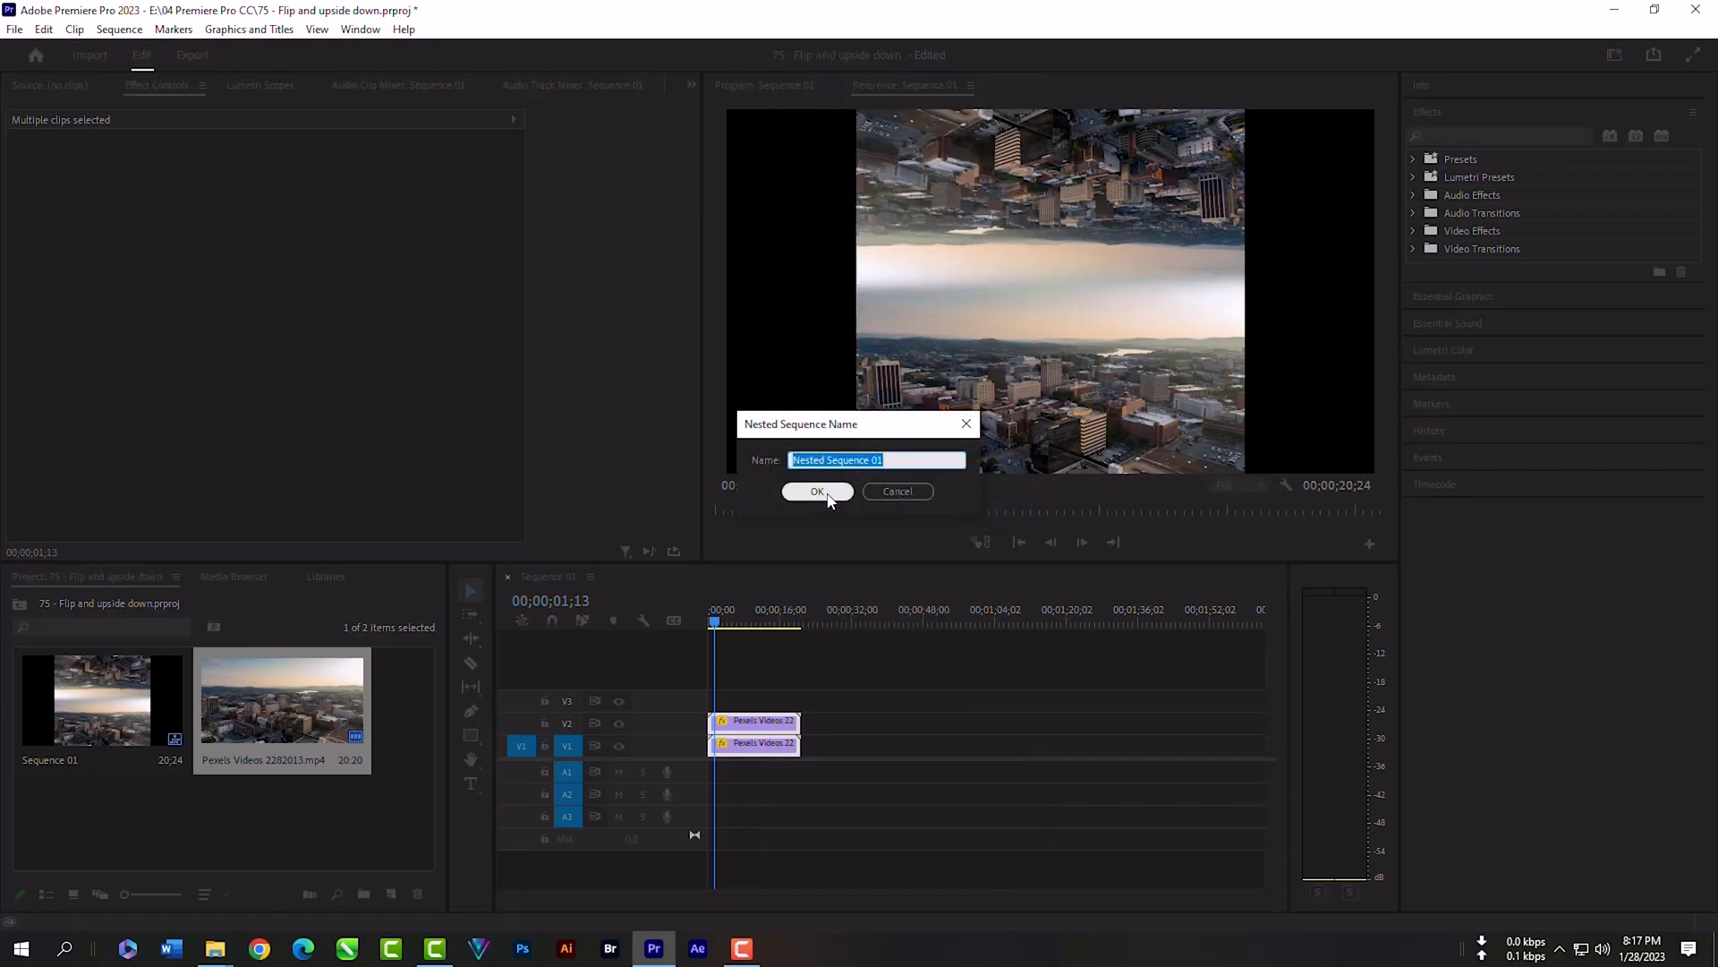
click(817, 491)
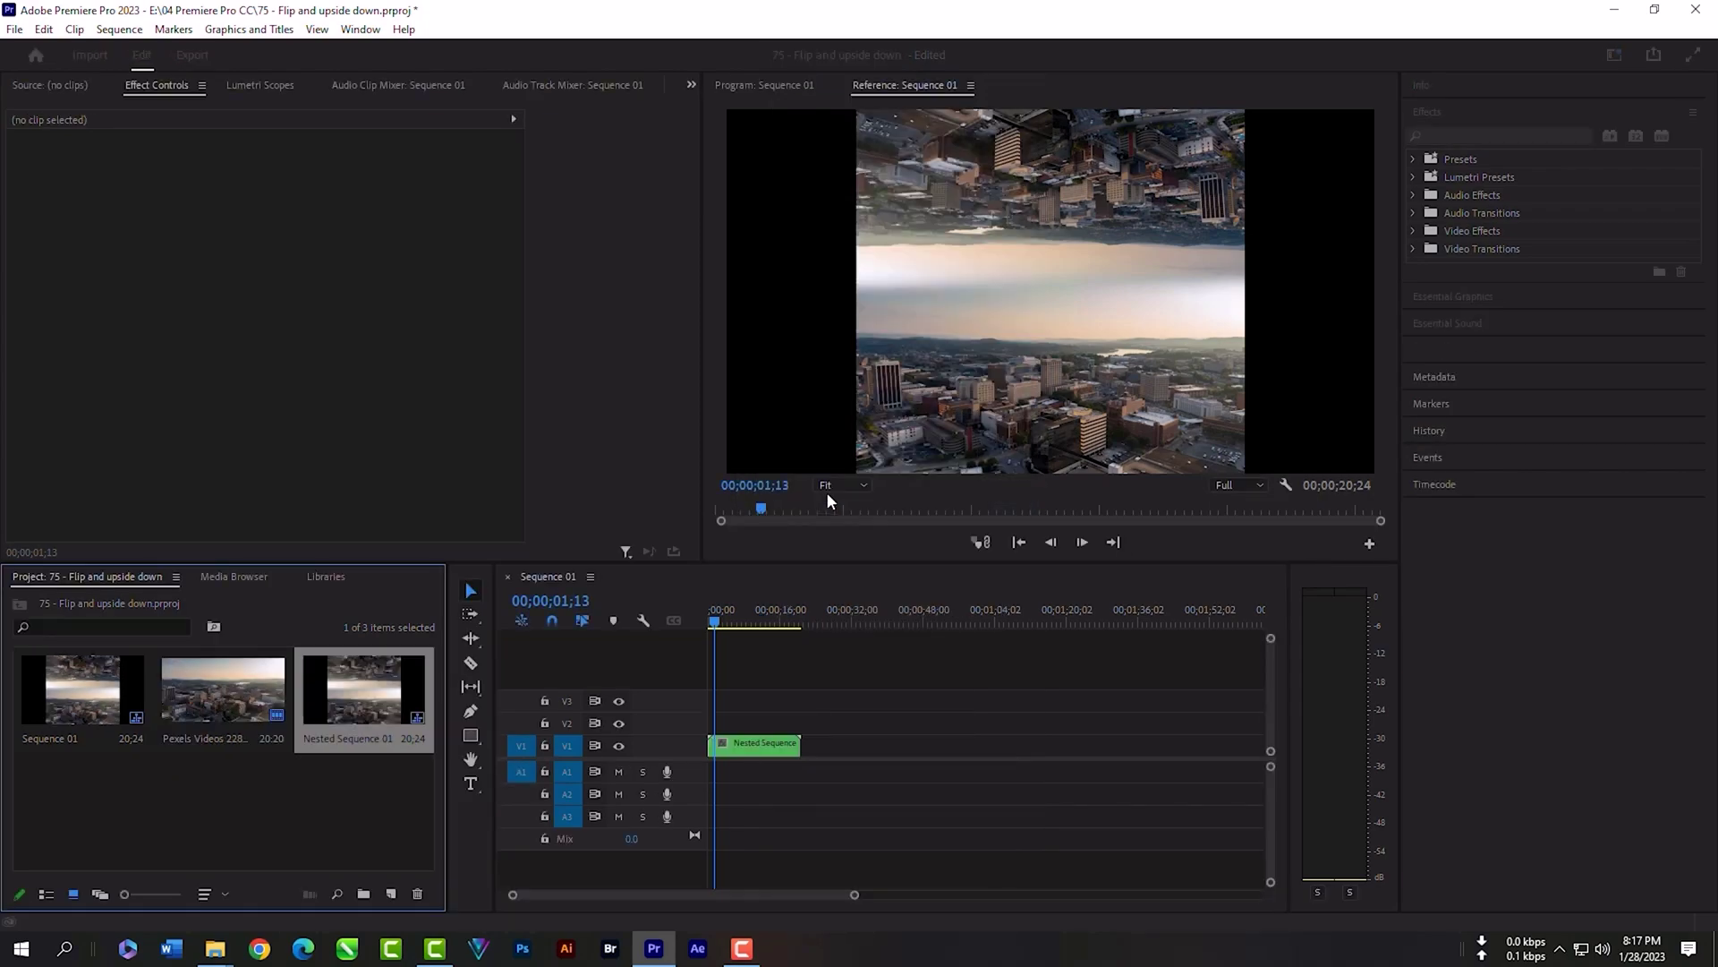
- Open Nested Sequence 01's timeline, play it back, and select the top clip
double_click(752, 754)
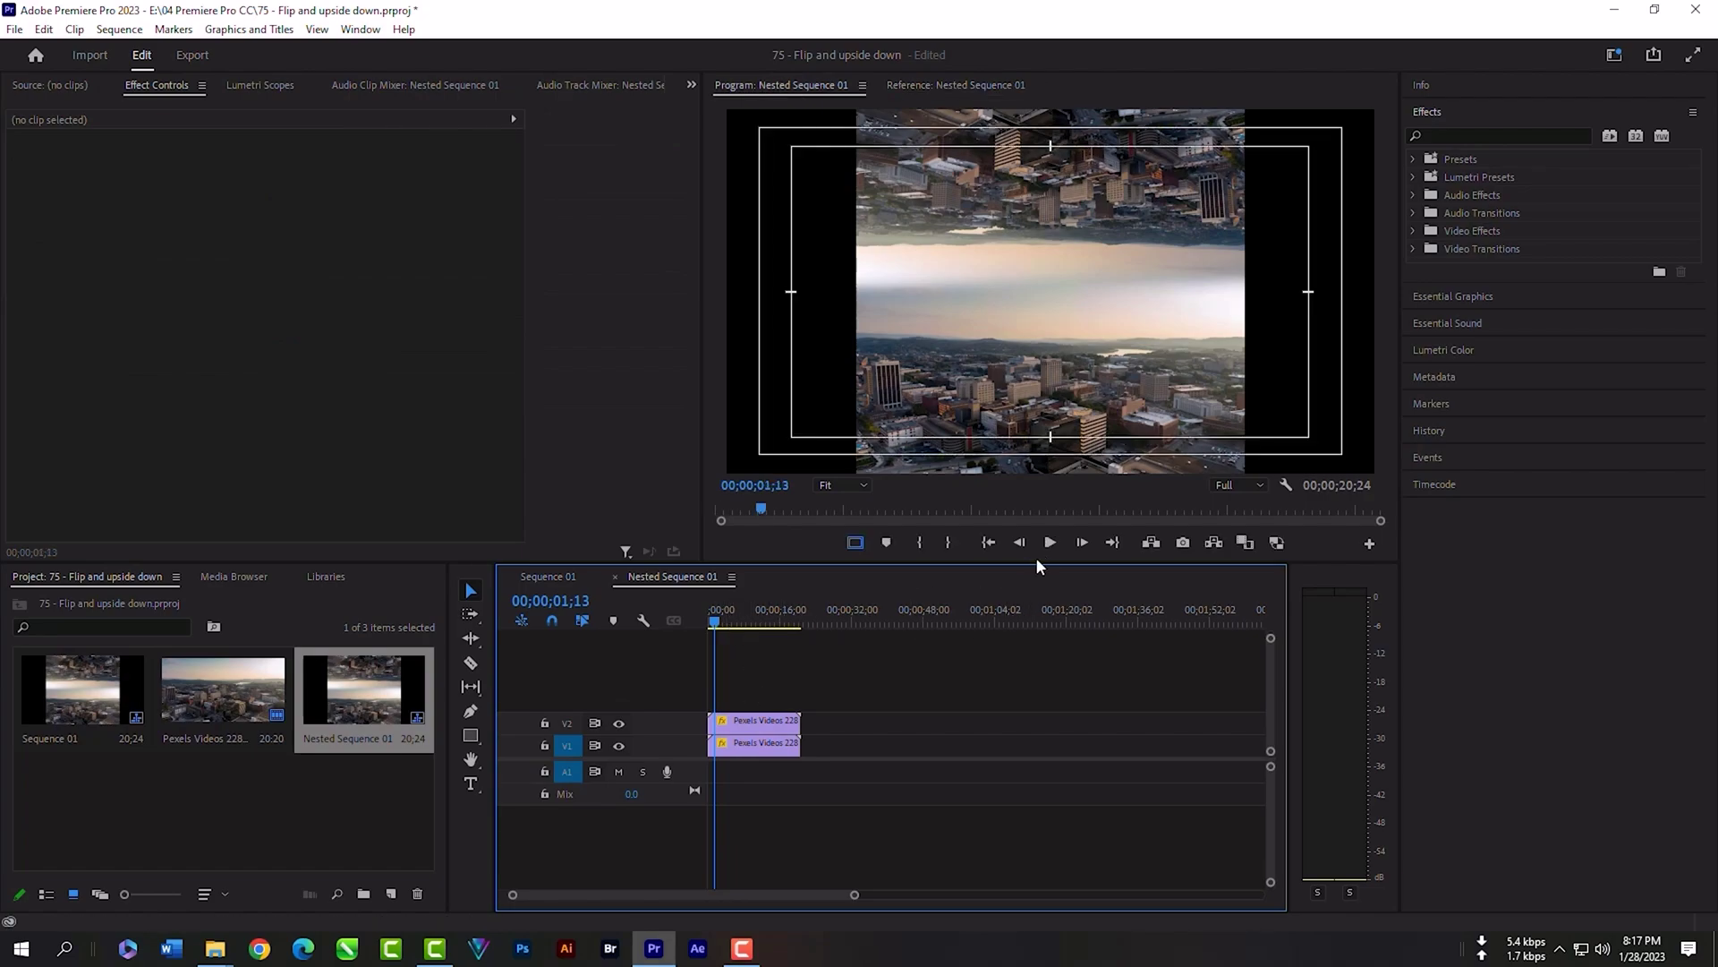
click(1049, 543)
click(1049, 543)
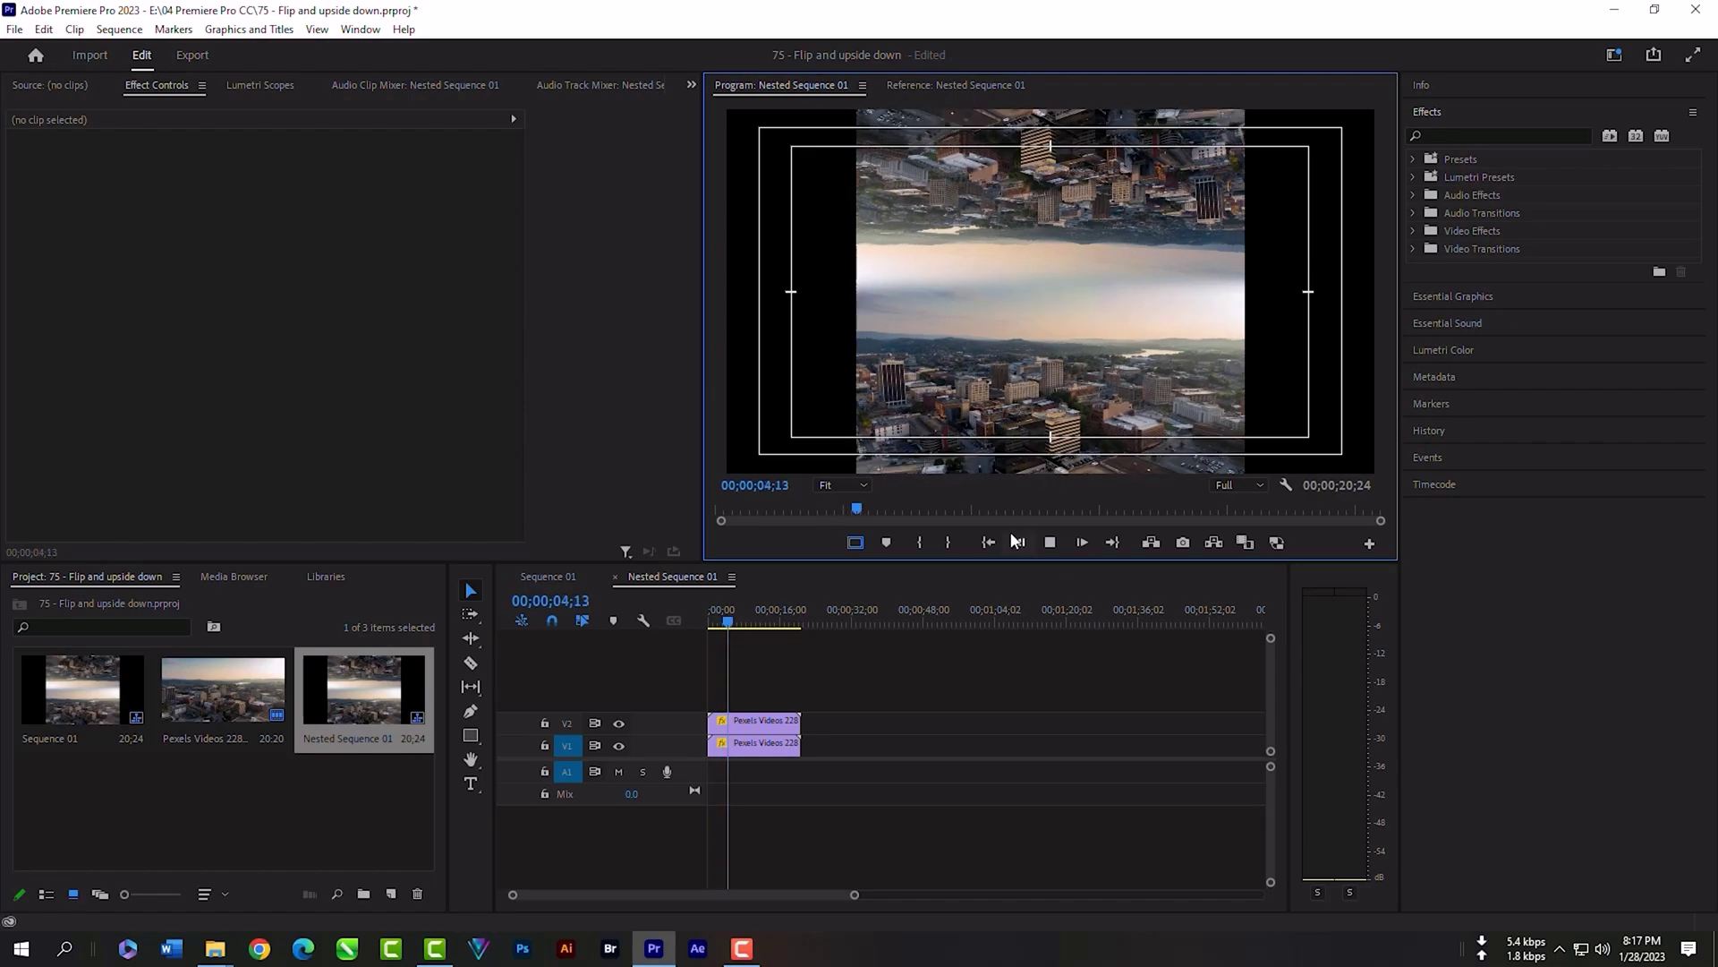
click(1046, 543)
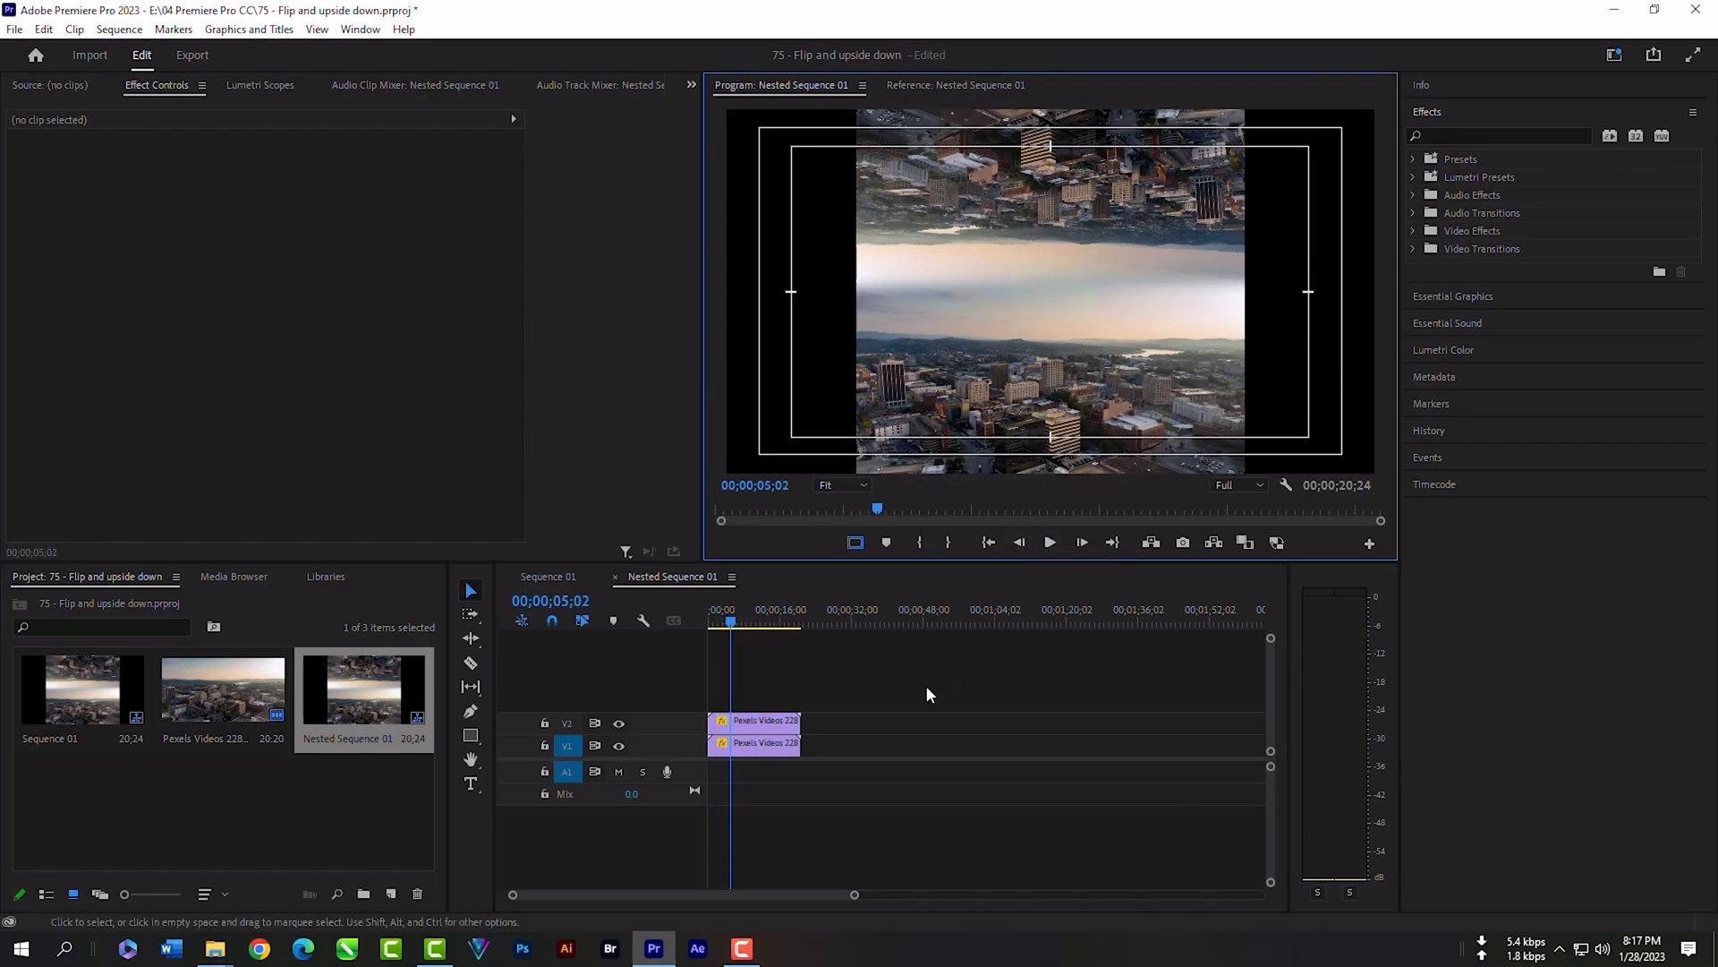
click(755, 728)
- Turn on Reverse Speed for the top V2 clip in Speed/Duration
right_click(756, 728)
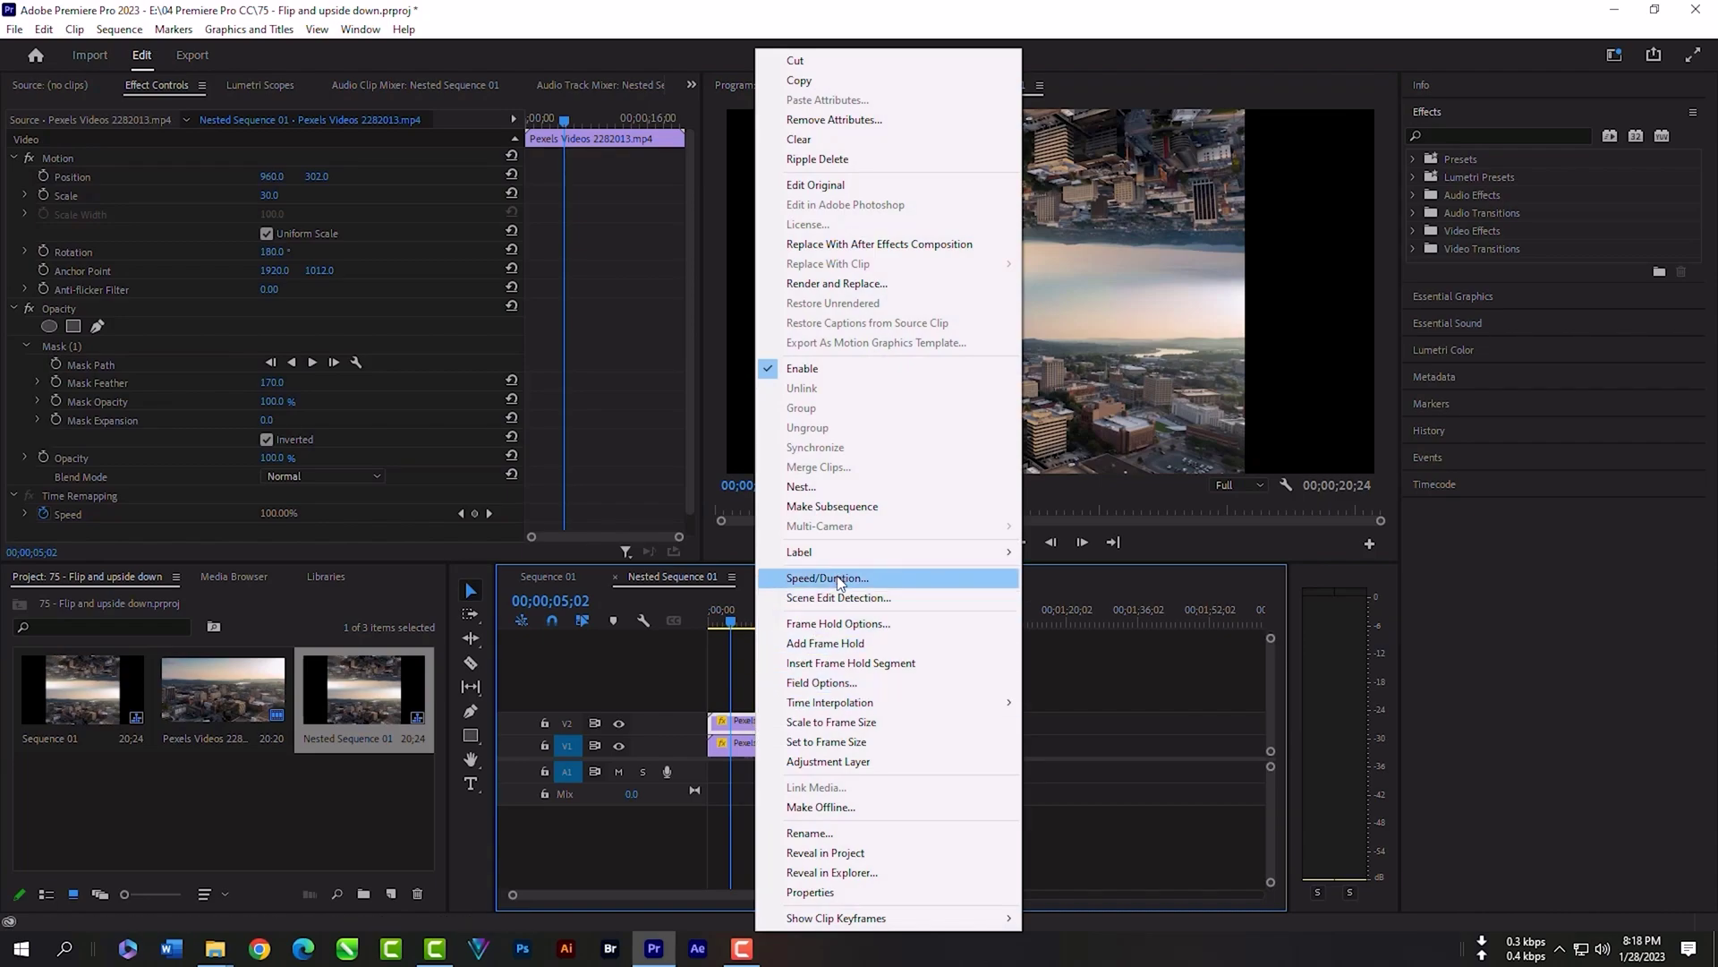
click(827, 578)
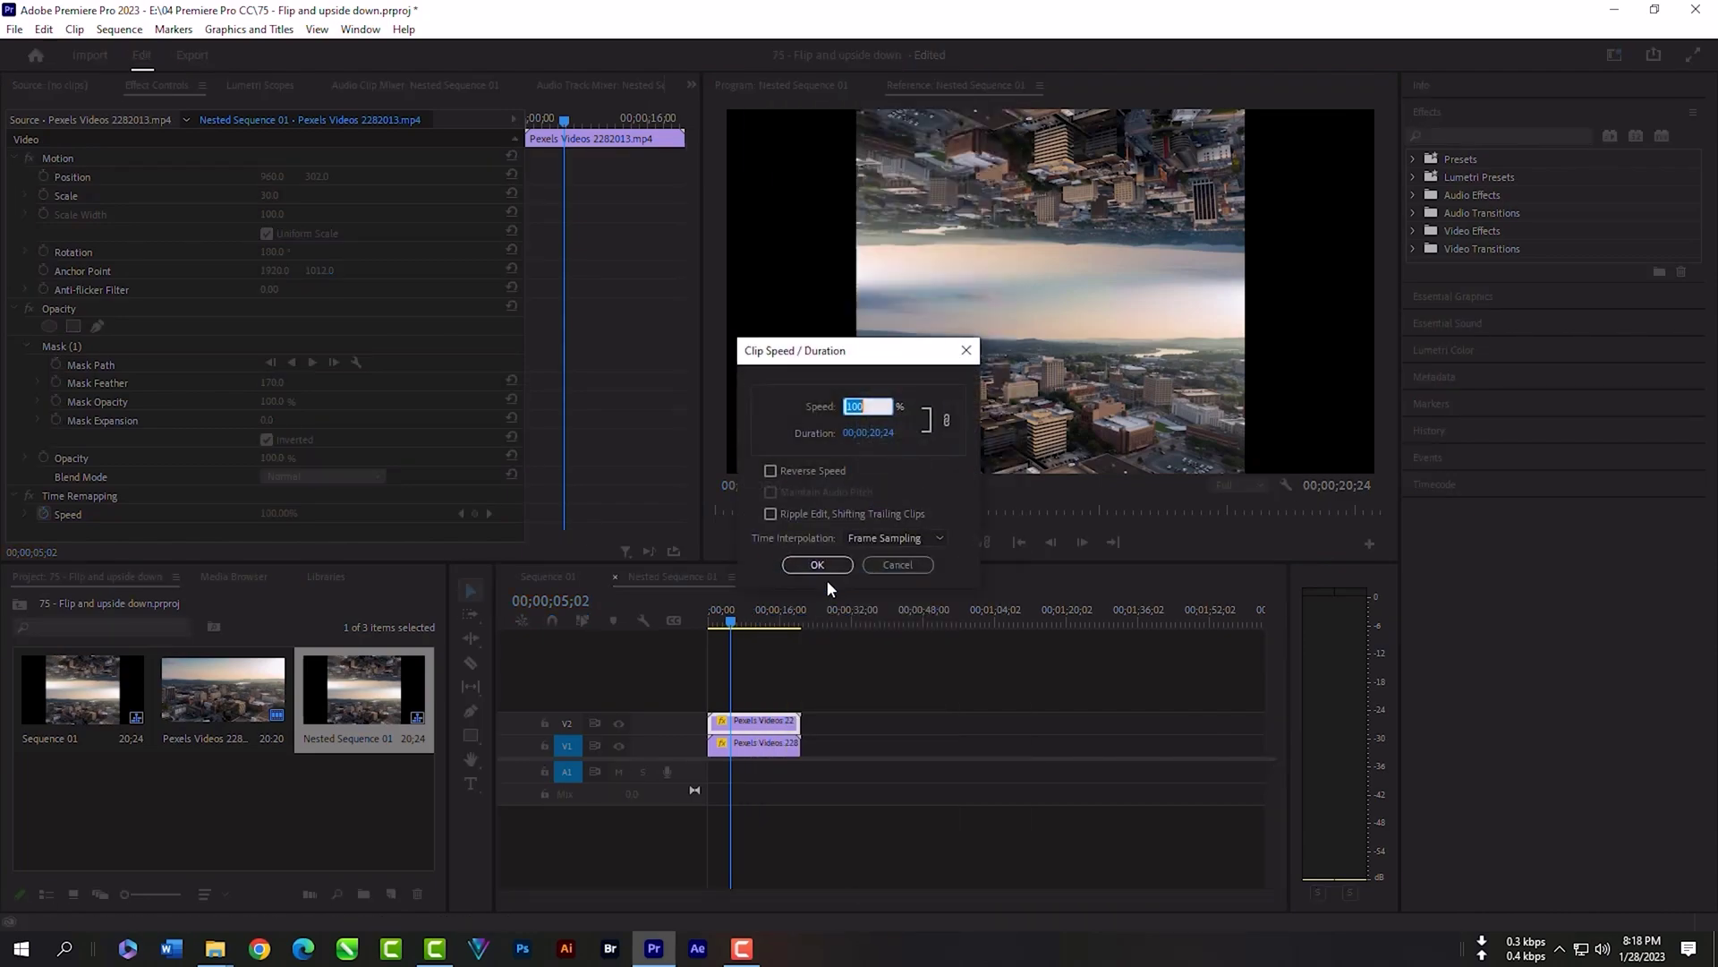
click(770, 471)
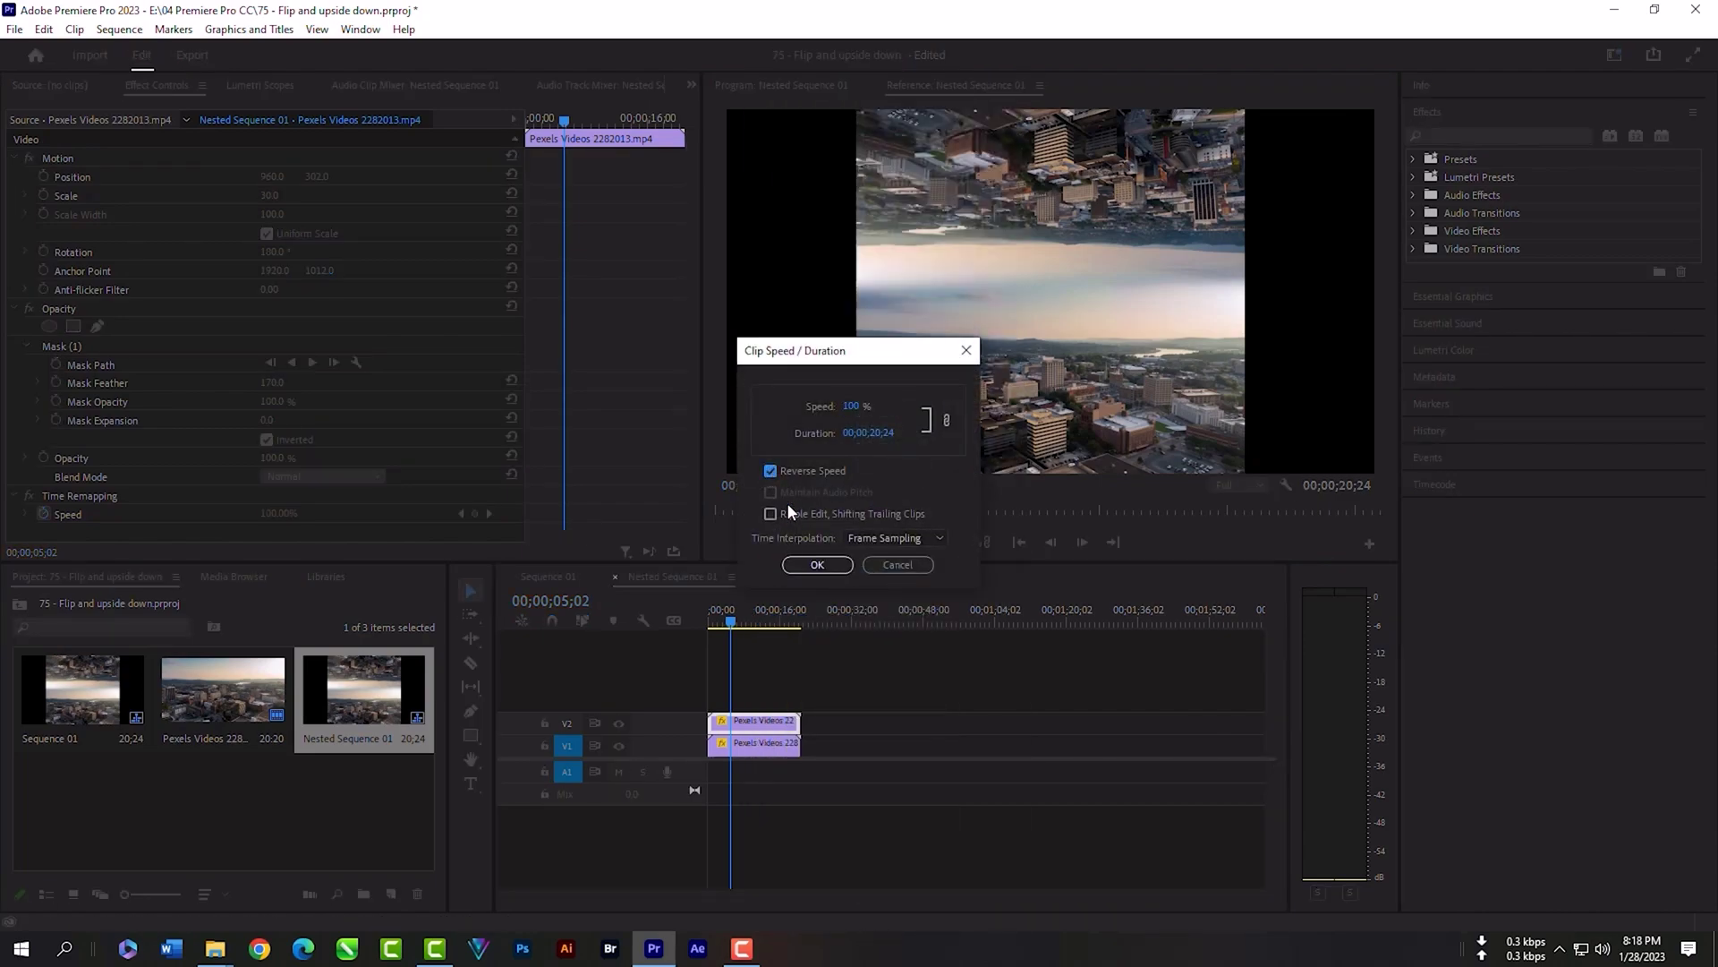
click(816, 565)
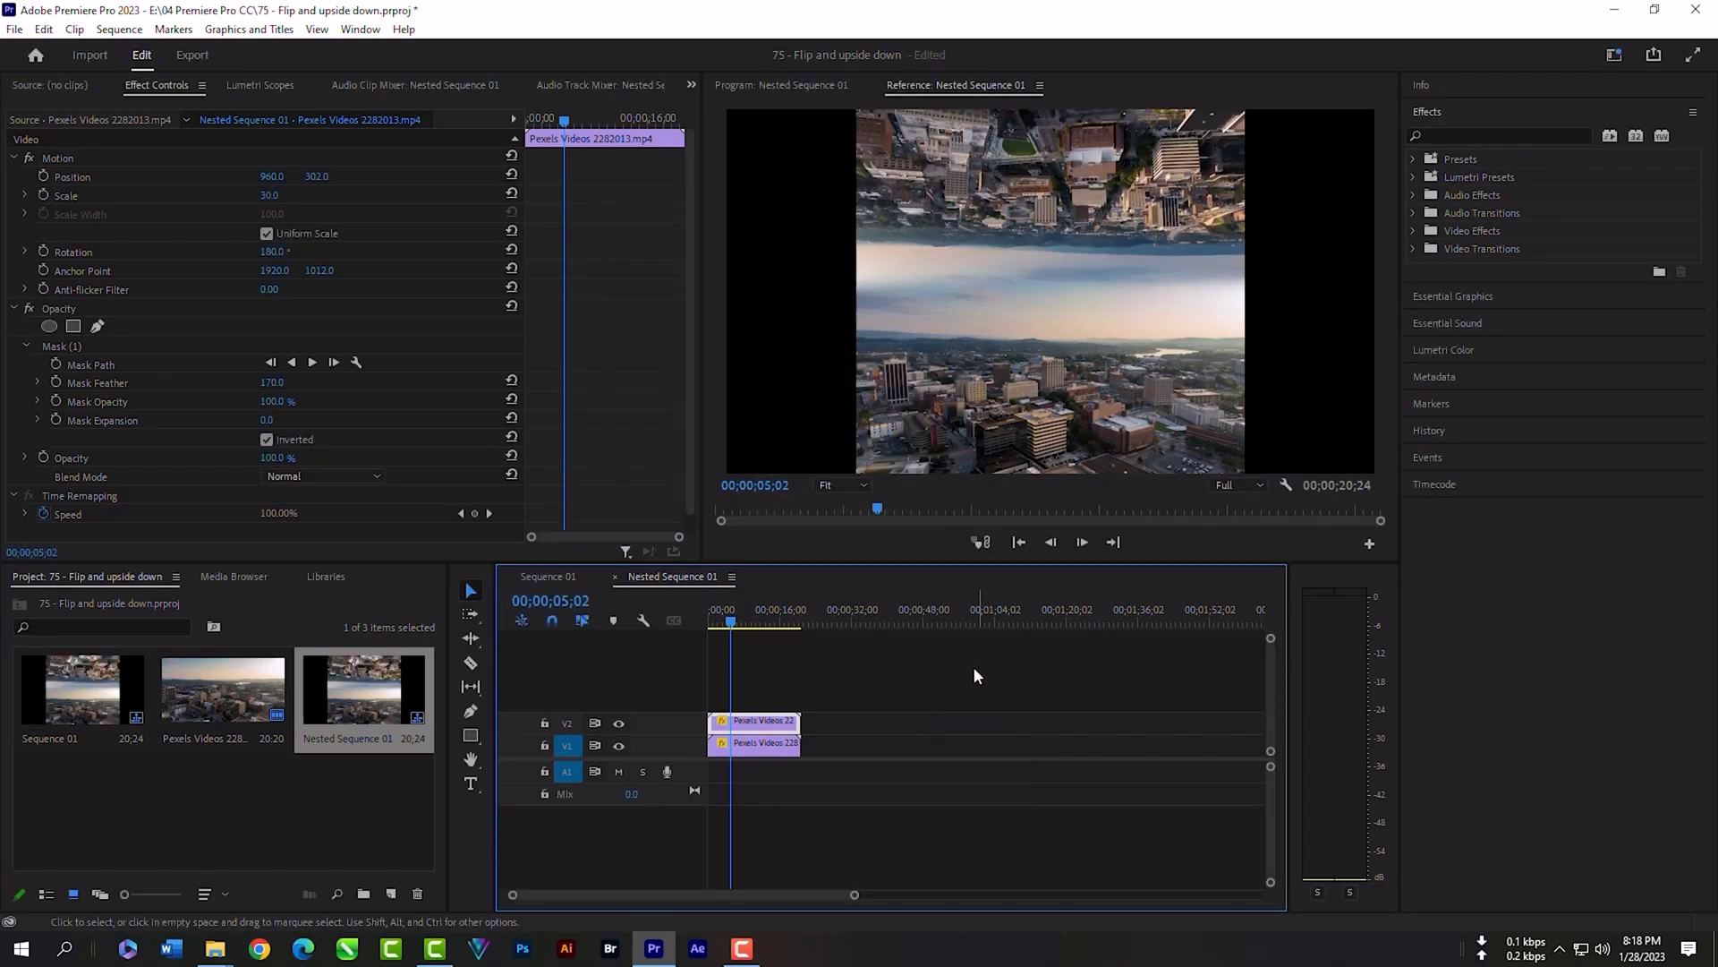
- Preview the reversed playback and return to the Sequence 01 timeline
click(779, 680)
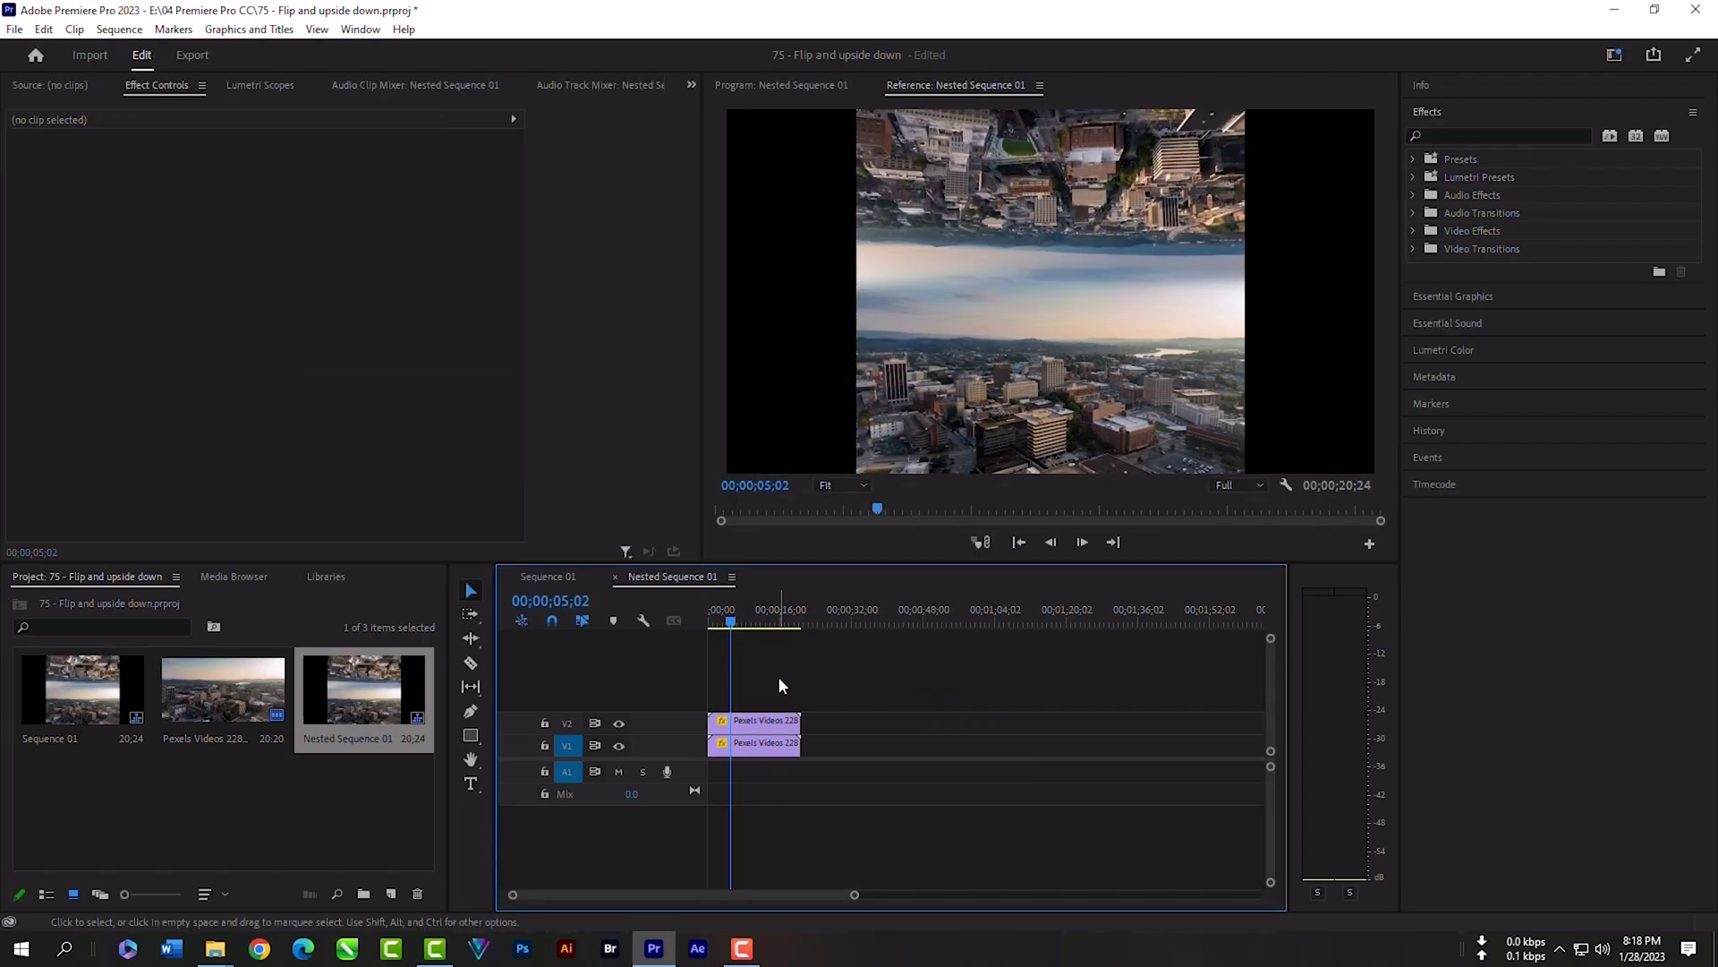
click(728, 622)
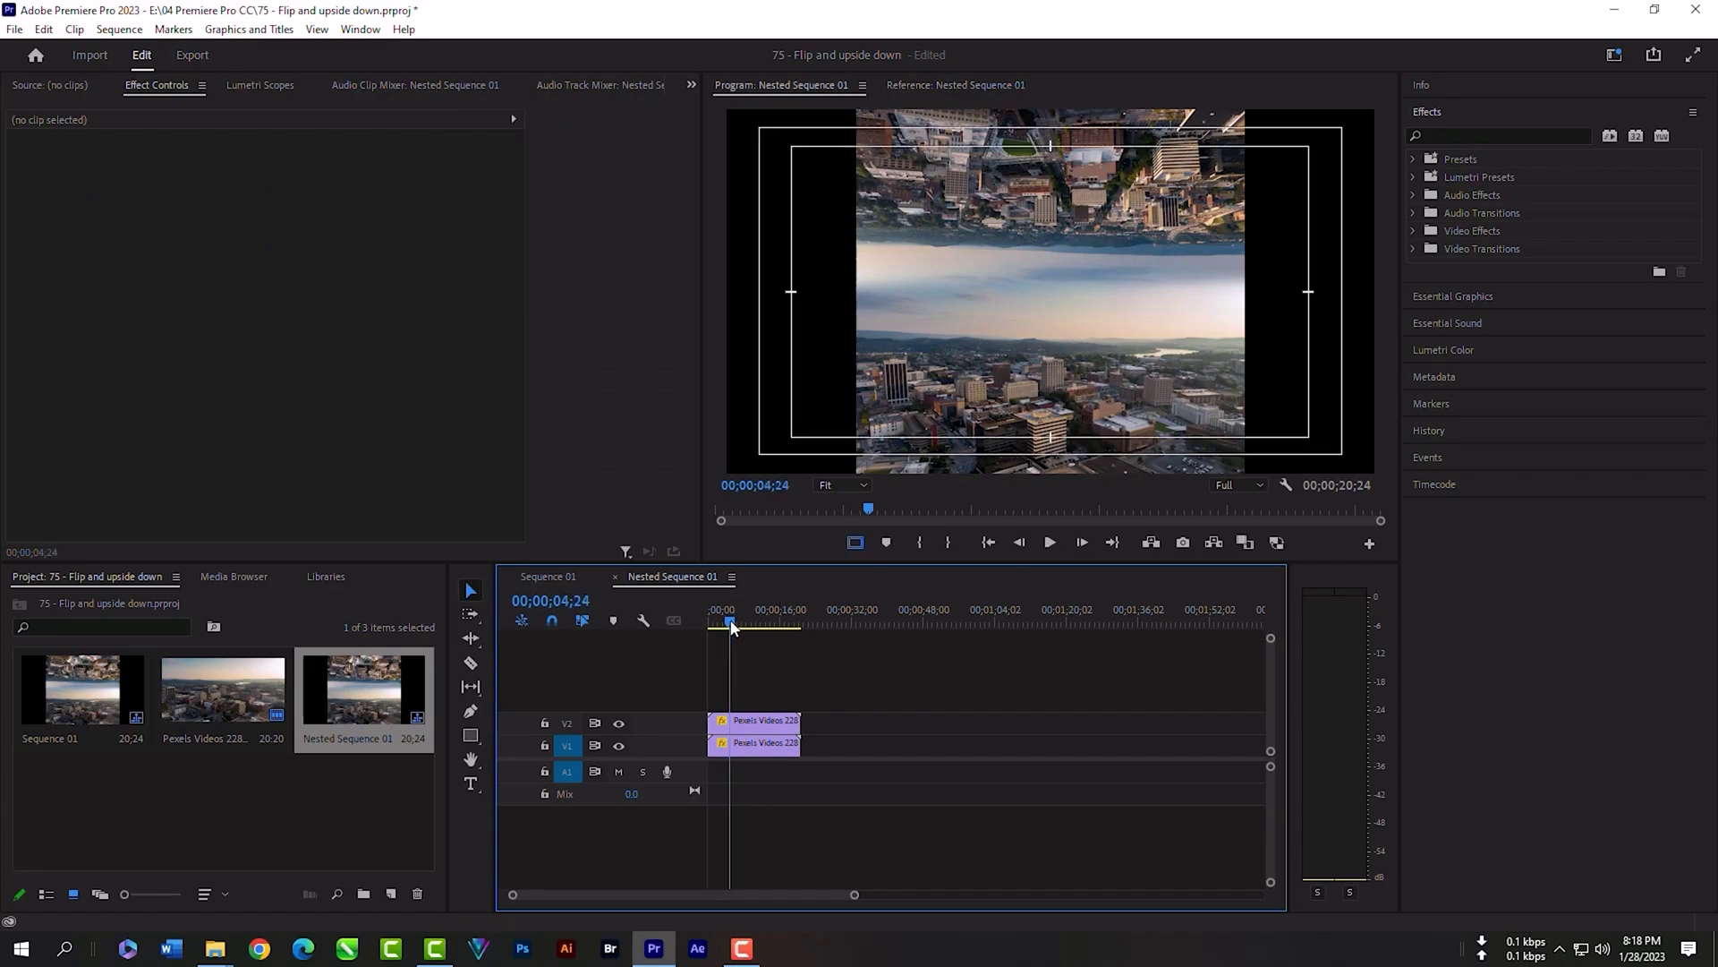
click(1050, 546)
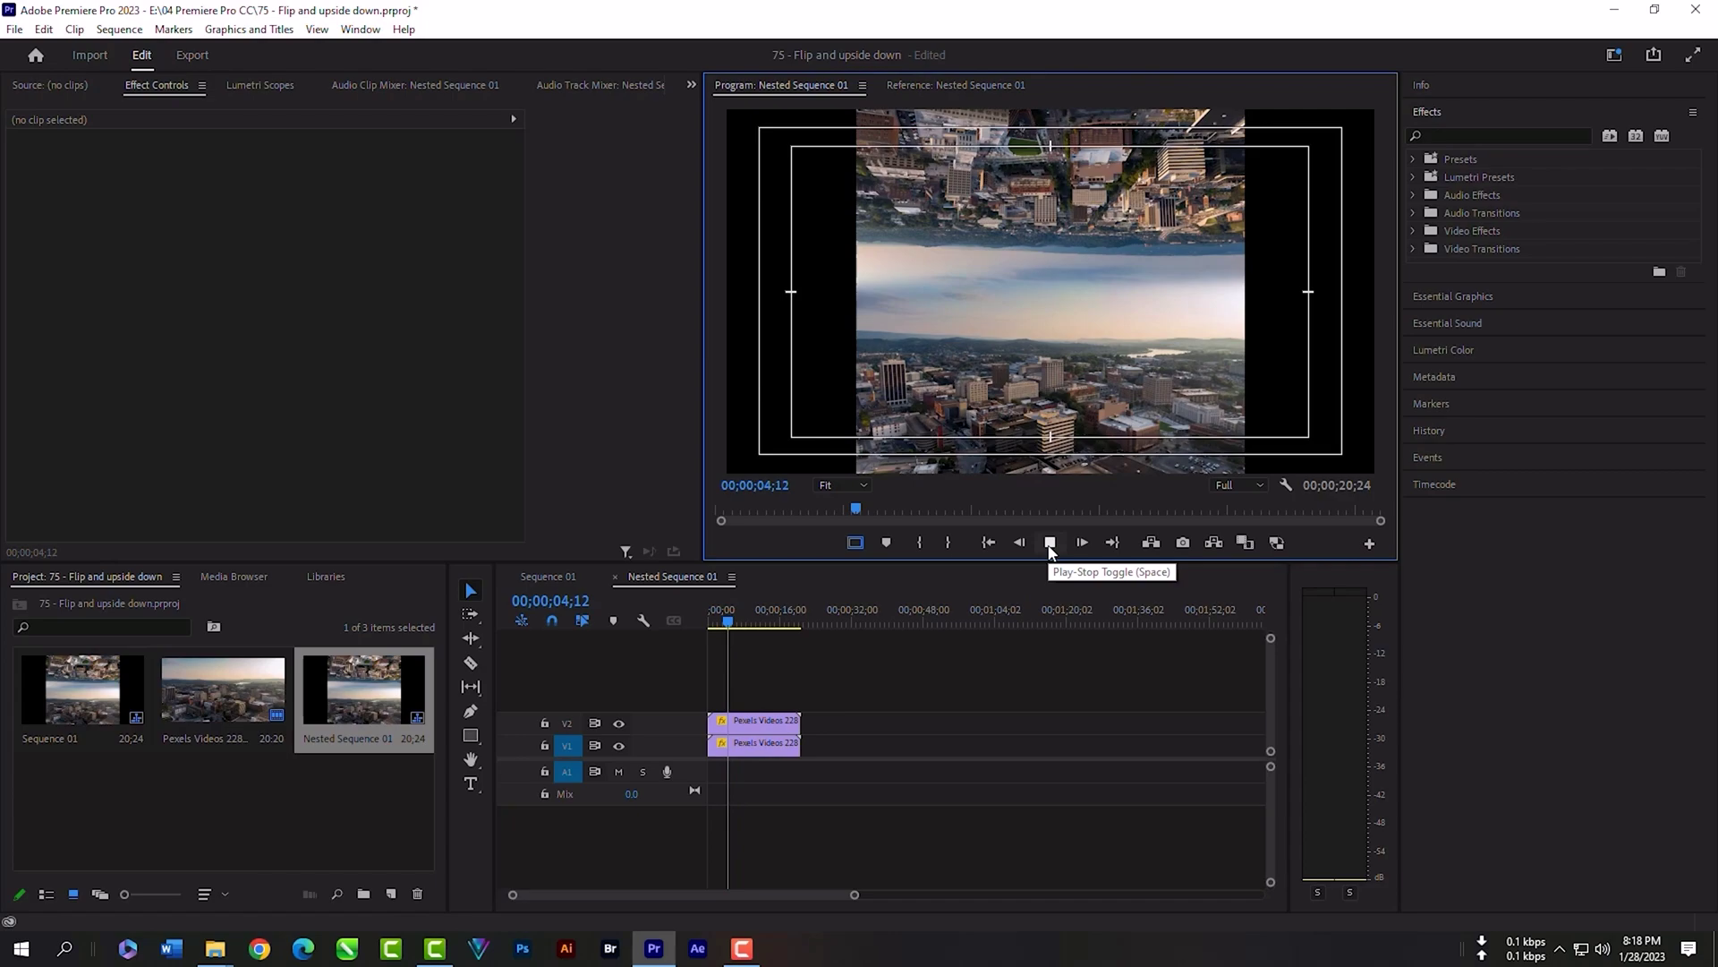
click(1051, 544)
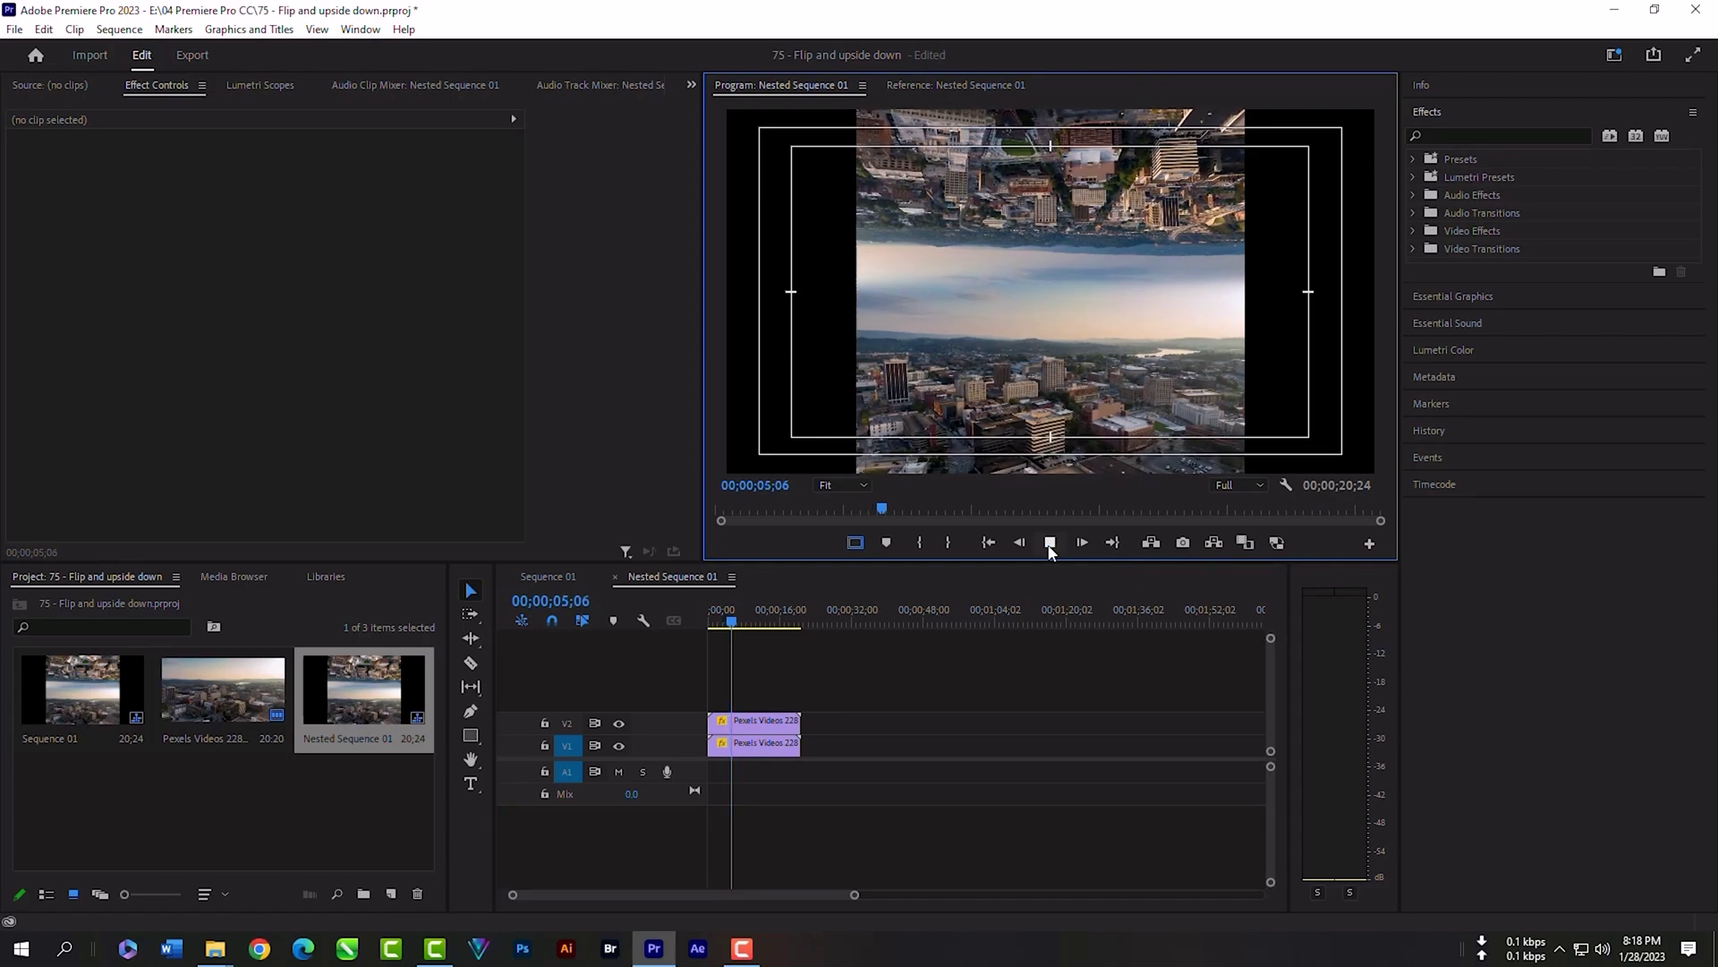
click(1050, 544)
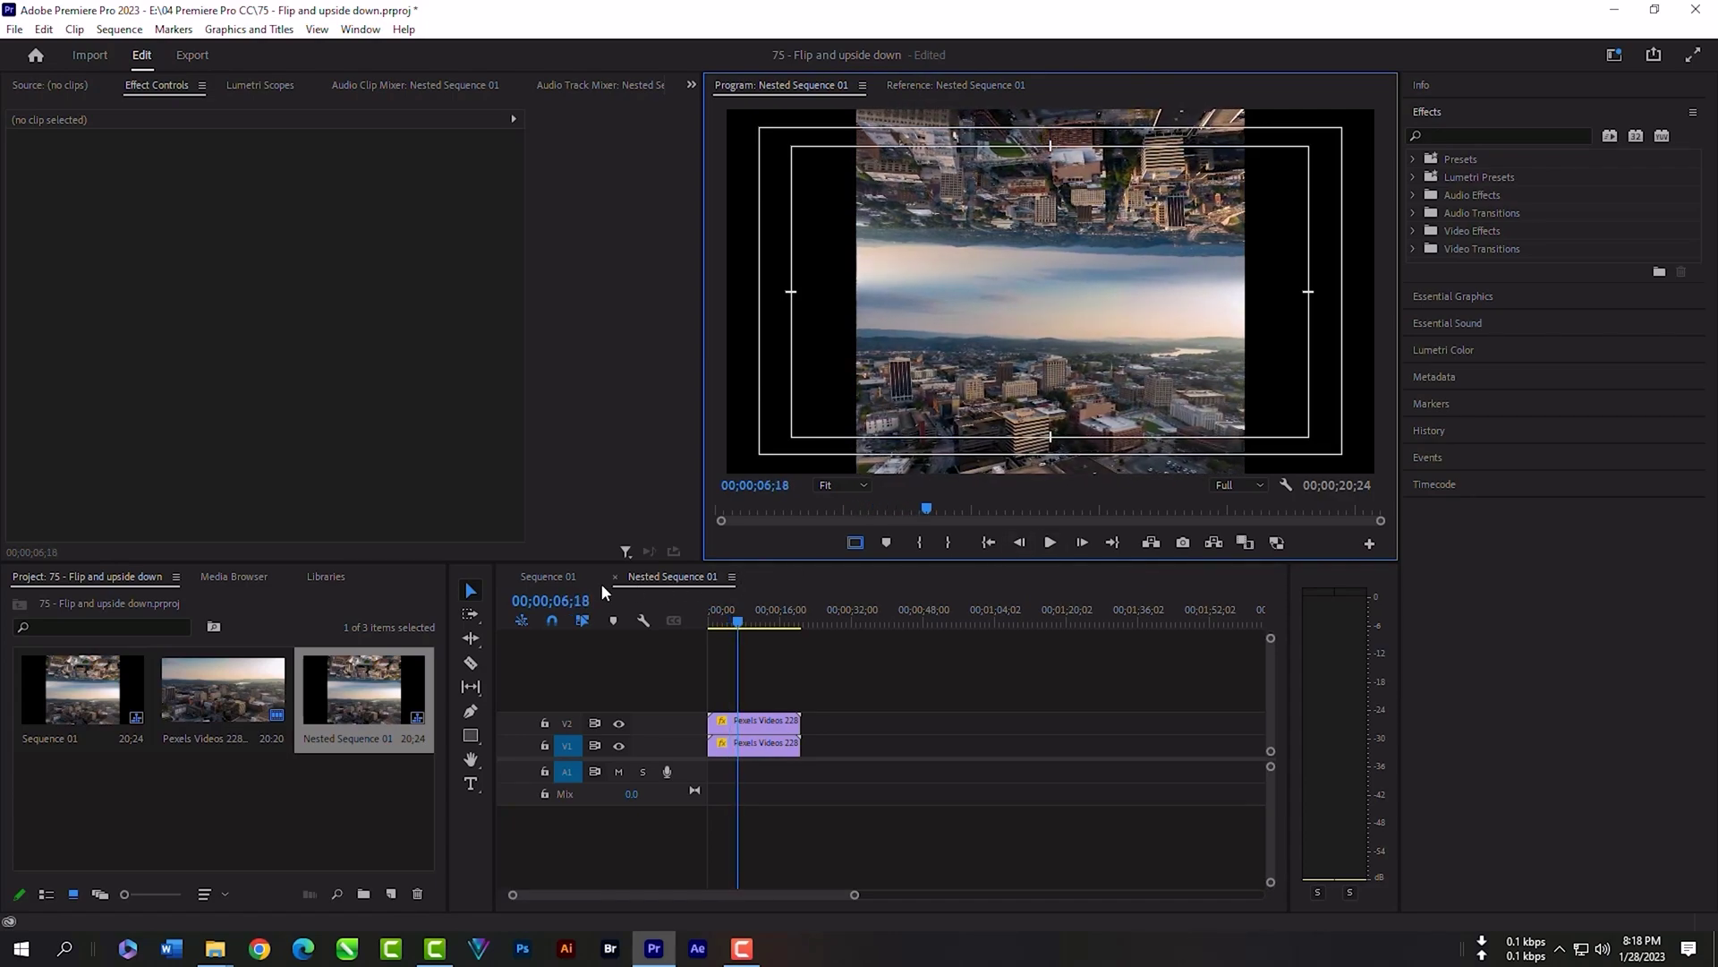
click(539, 578)
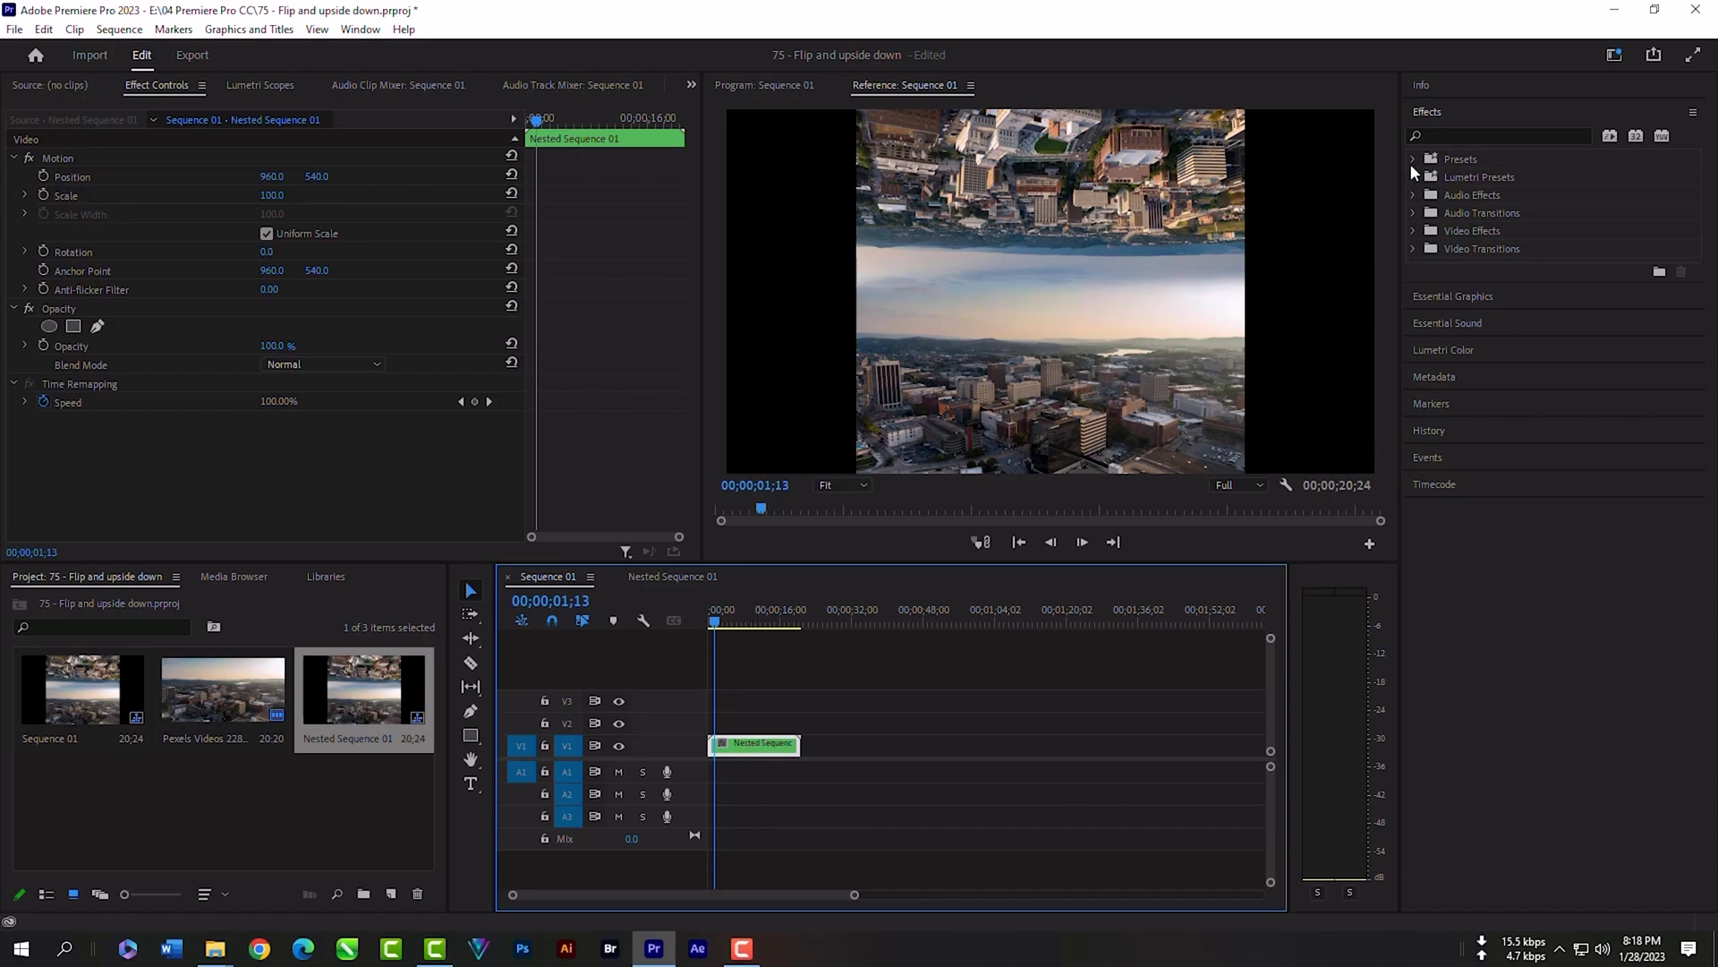
- Search Effects for 'transform' and apply Distort > Transform to the Nested Sequence 01 clip
click(1432, 111)
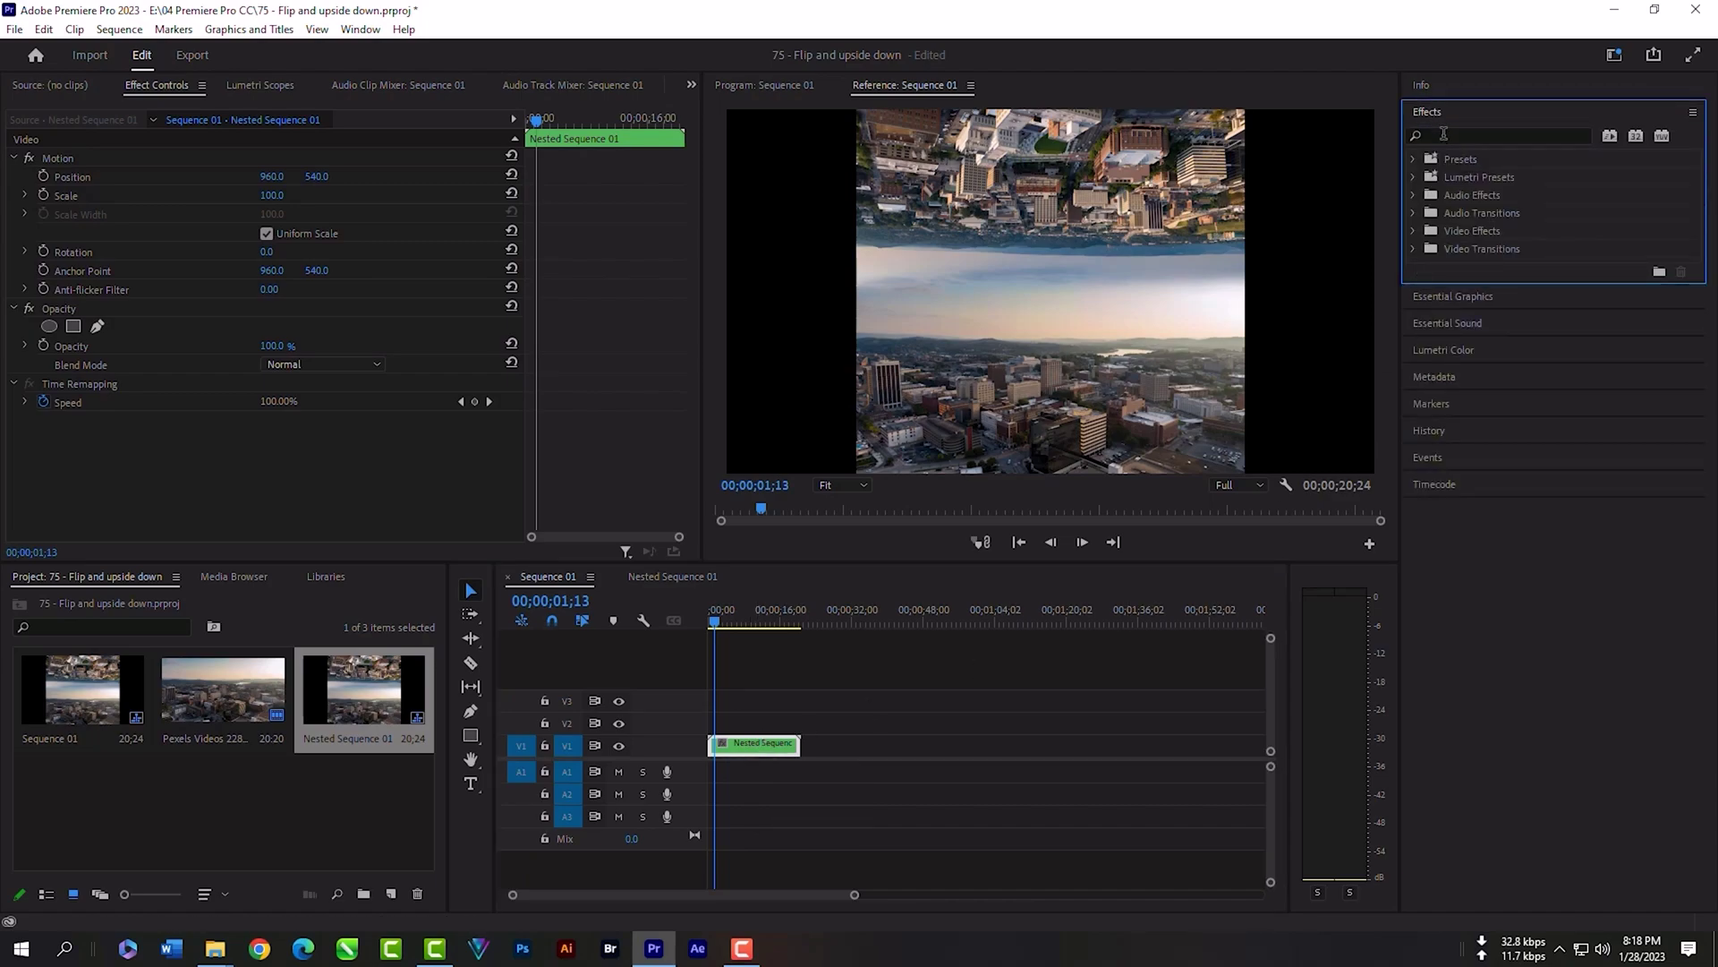
click(1444, 134)
text(trans)
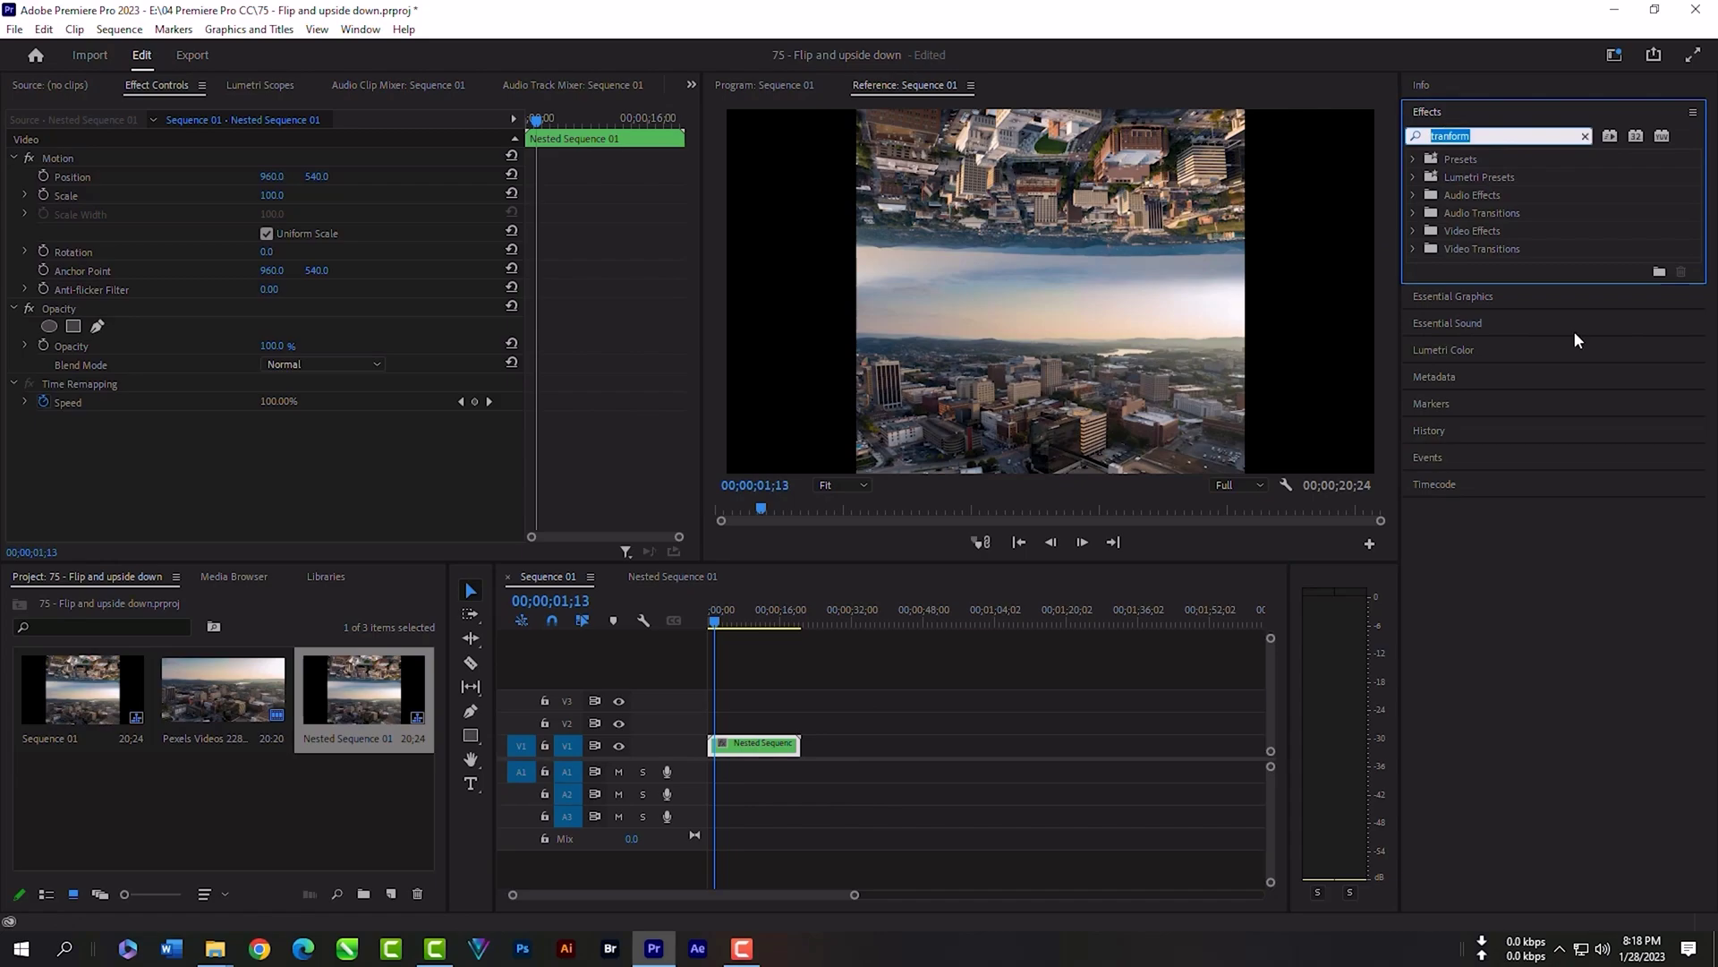
text(form)
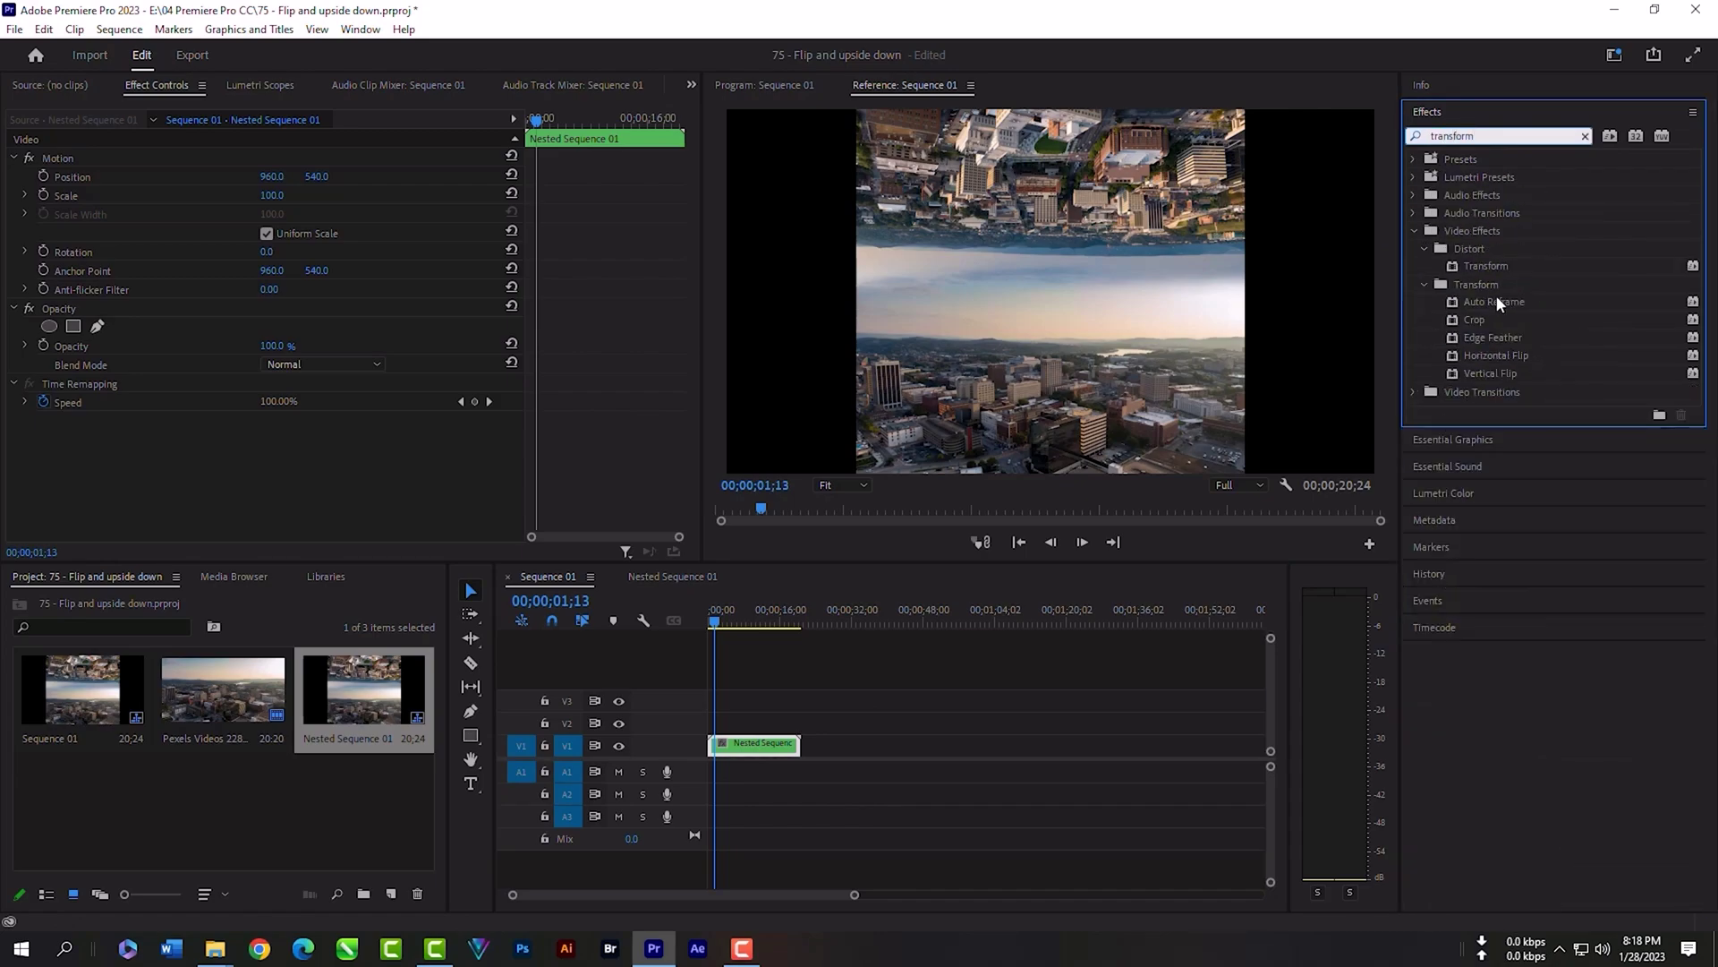
drag(1491, 260, 761, 747)
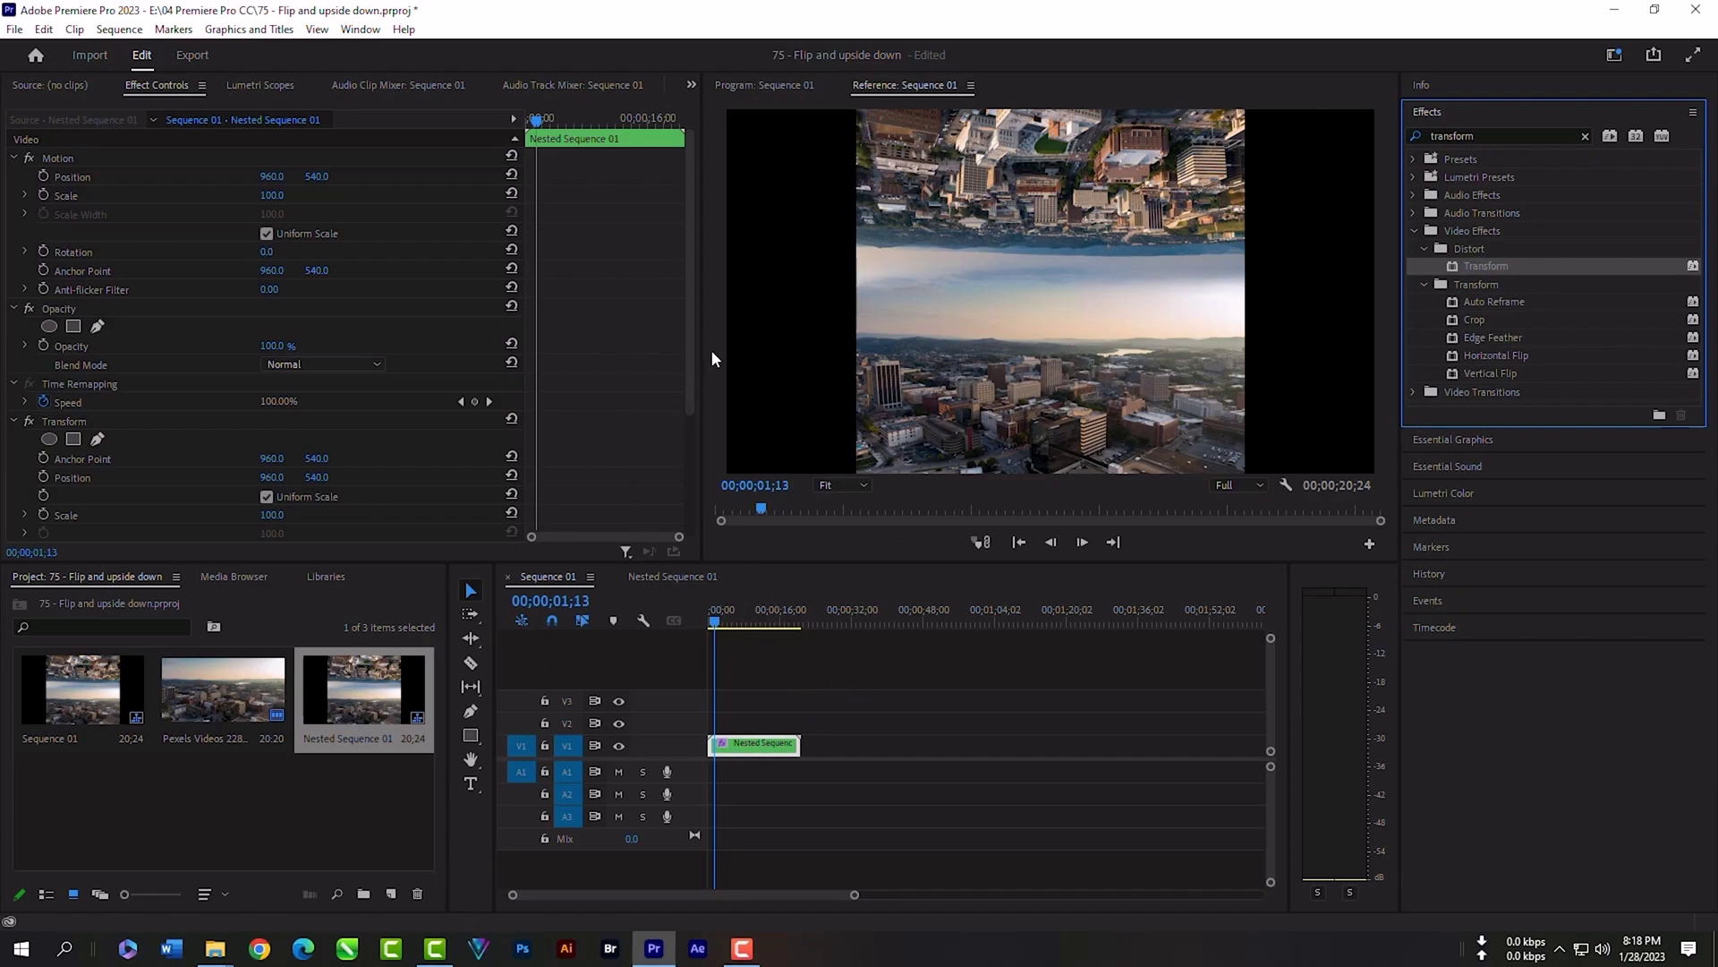
drag(691, 346, 687, 486)
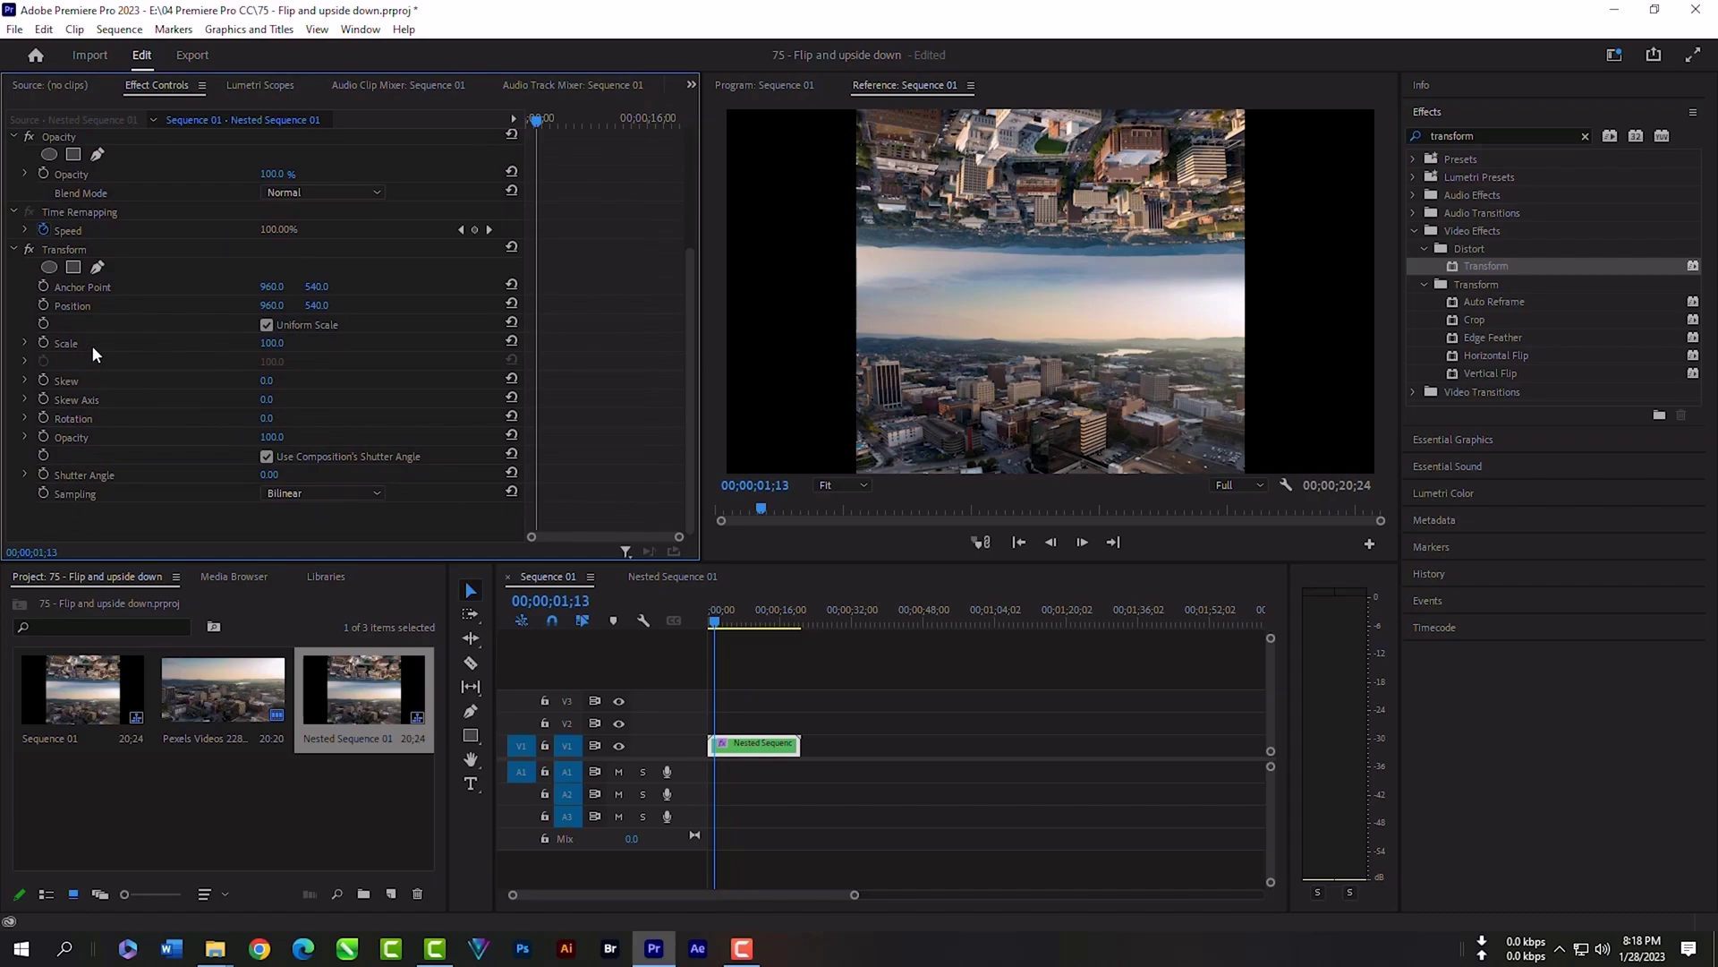
click(717, 629)
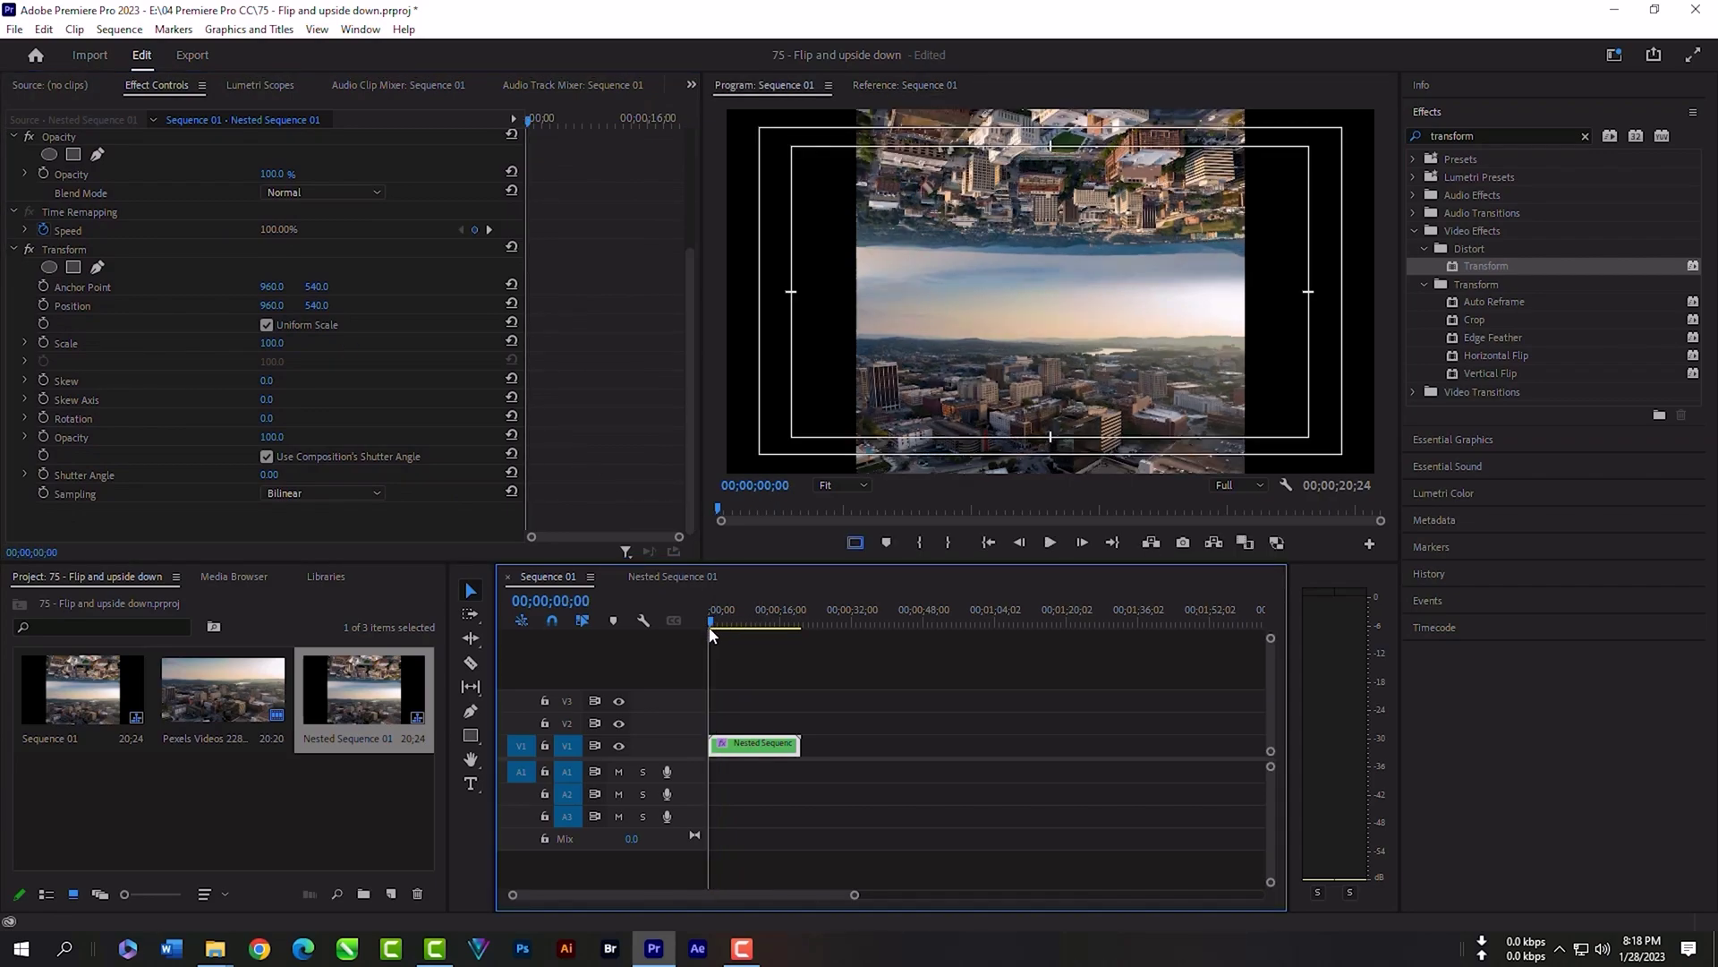
- Set the nested clip's Motion Scale to 150, then 170, and move the playhead to about 04;00
drag(717, 630, 720, 629)
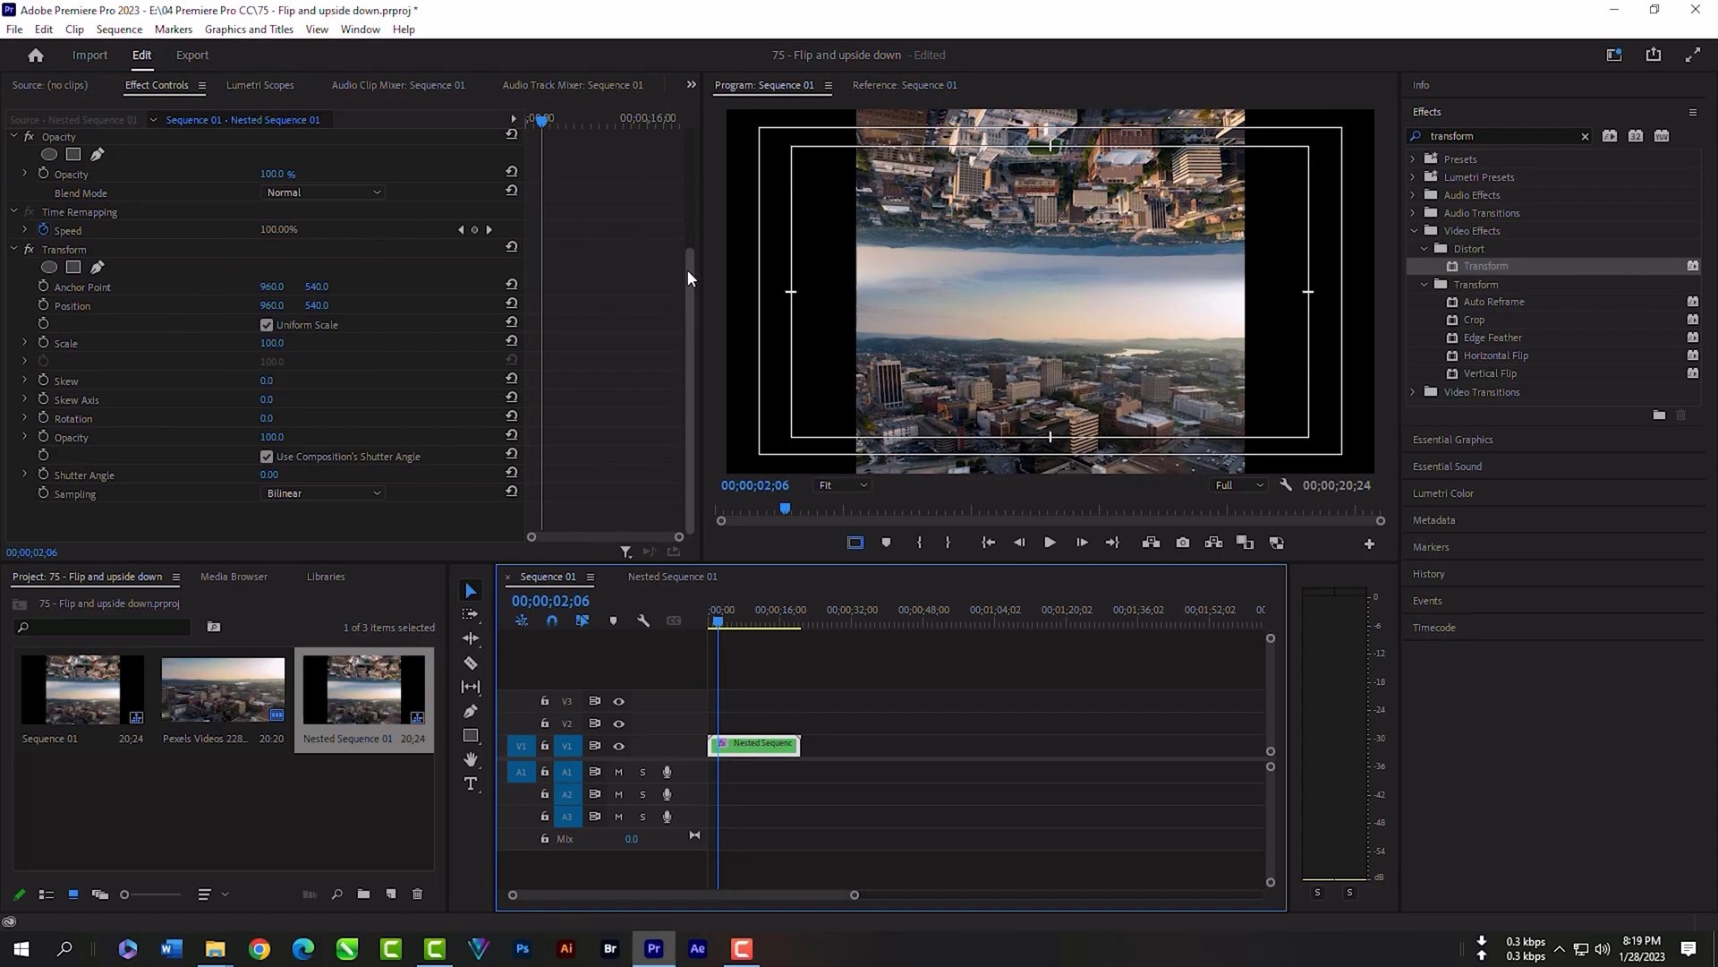
drag(689, 268, 701, 143)
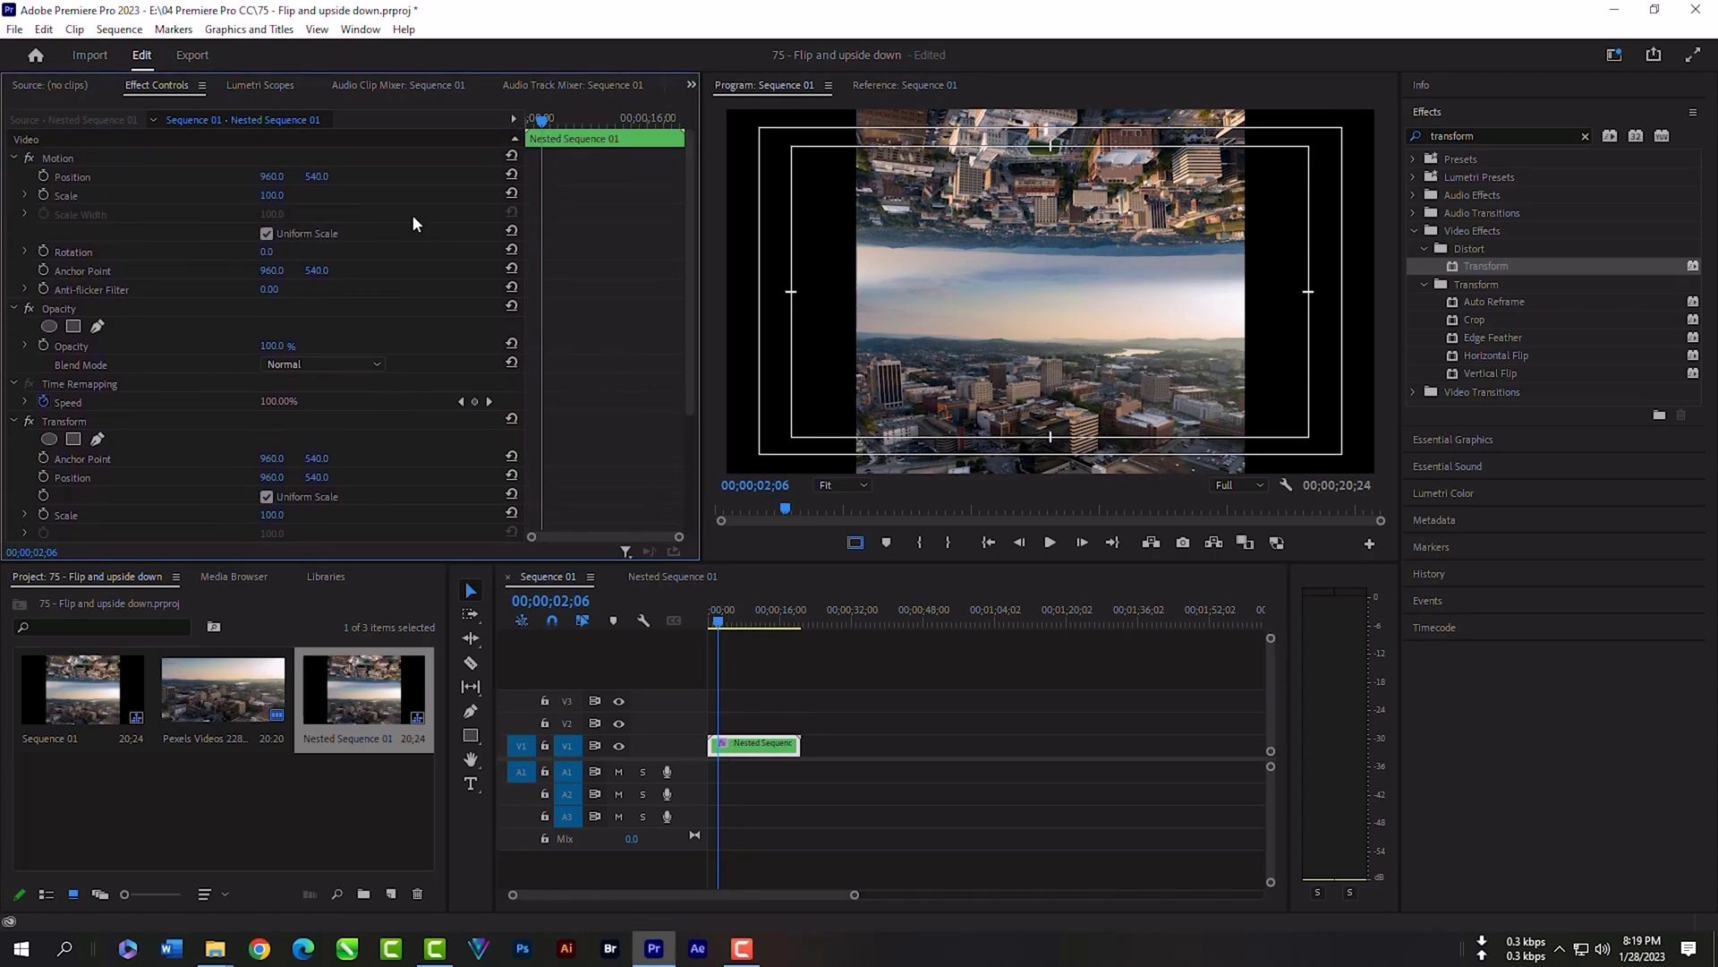
click(273, 196)
text(150)
key(Return)
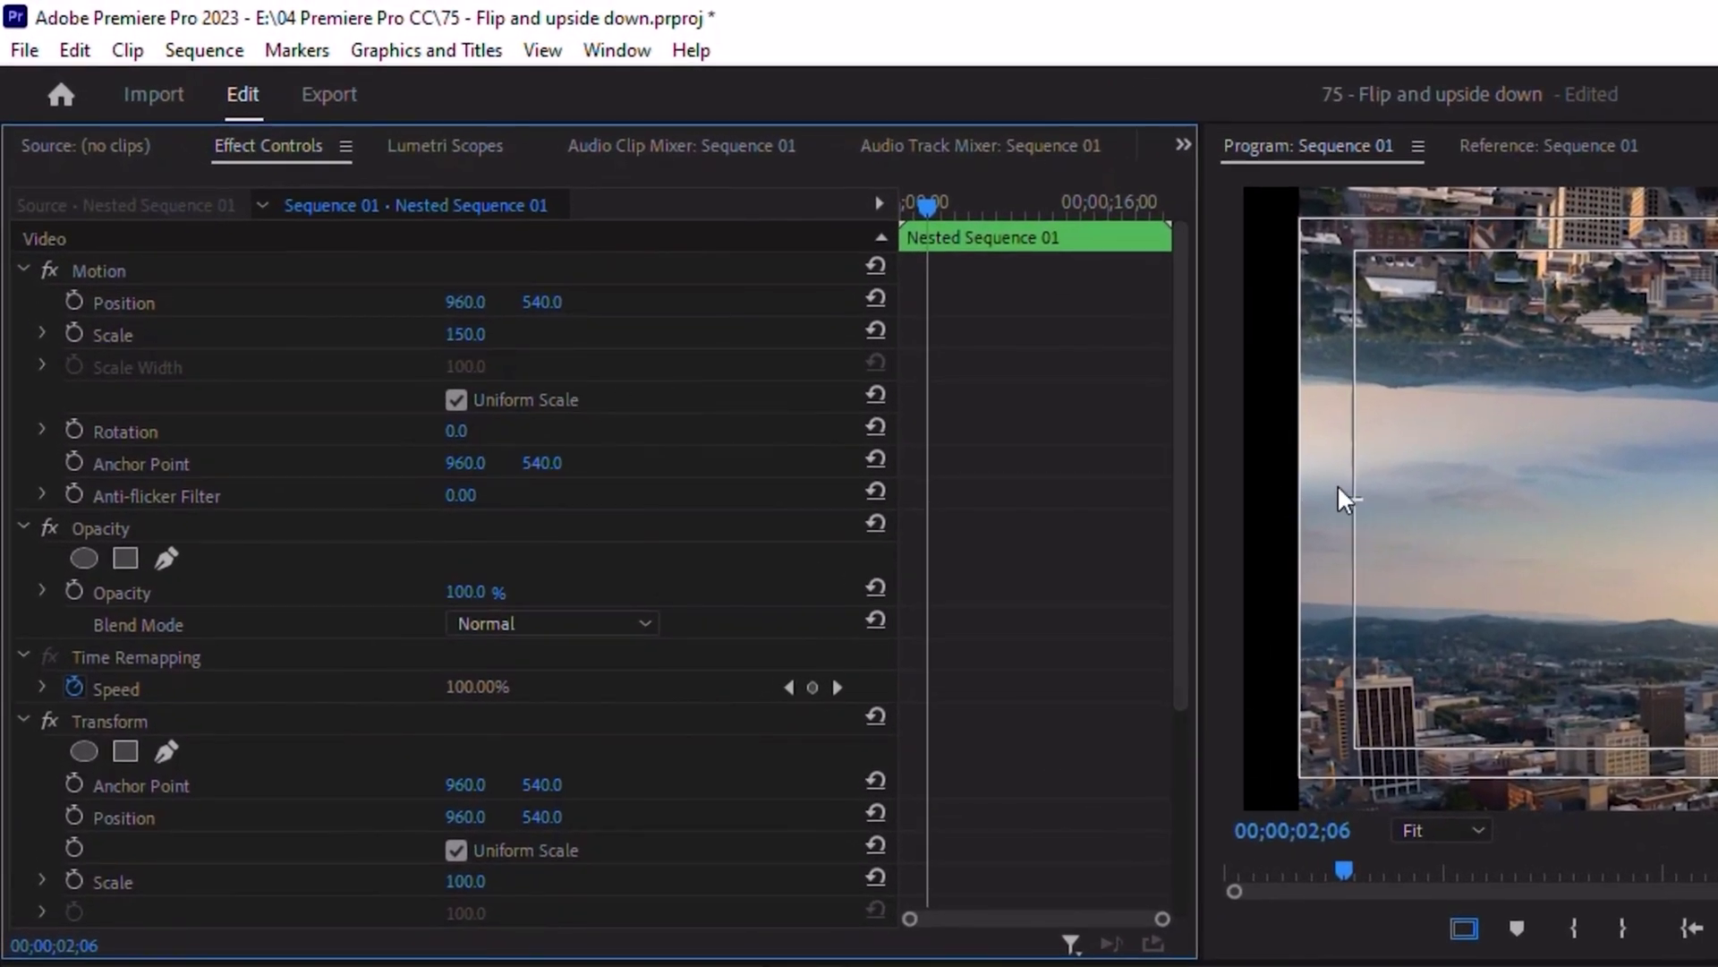
click(467, 334)
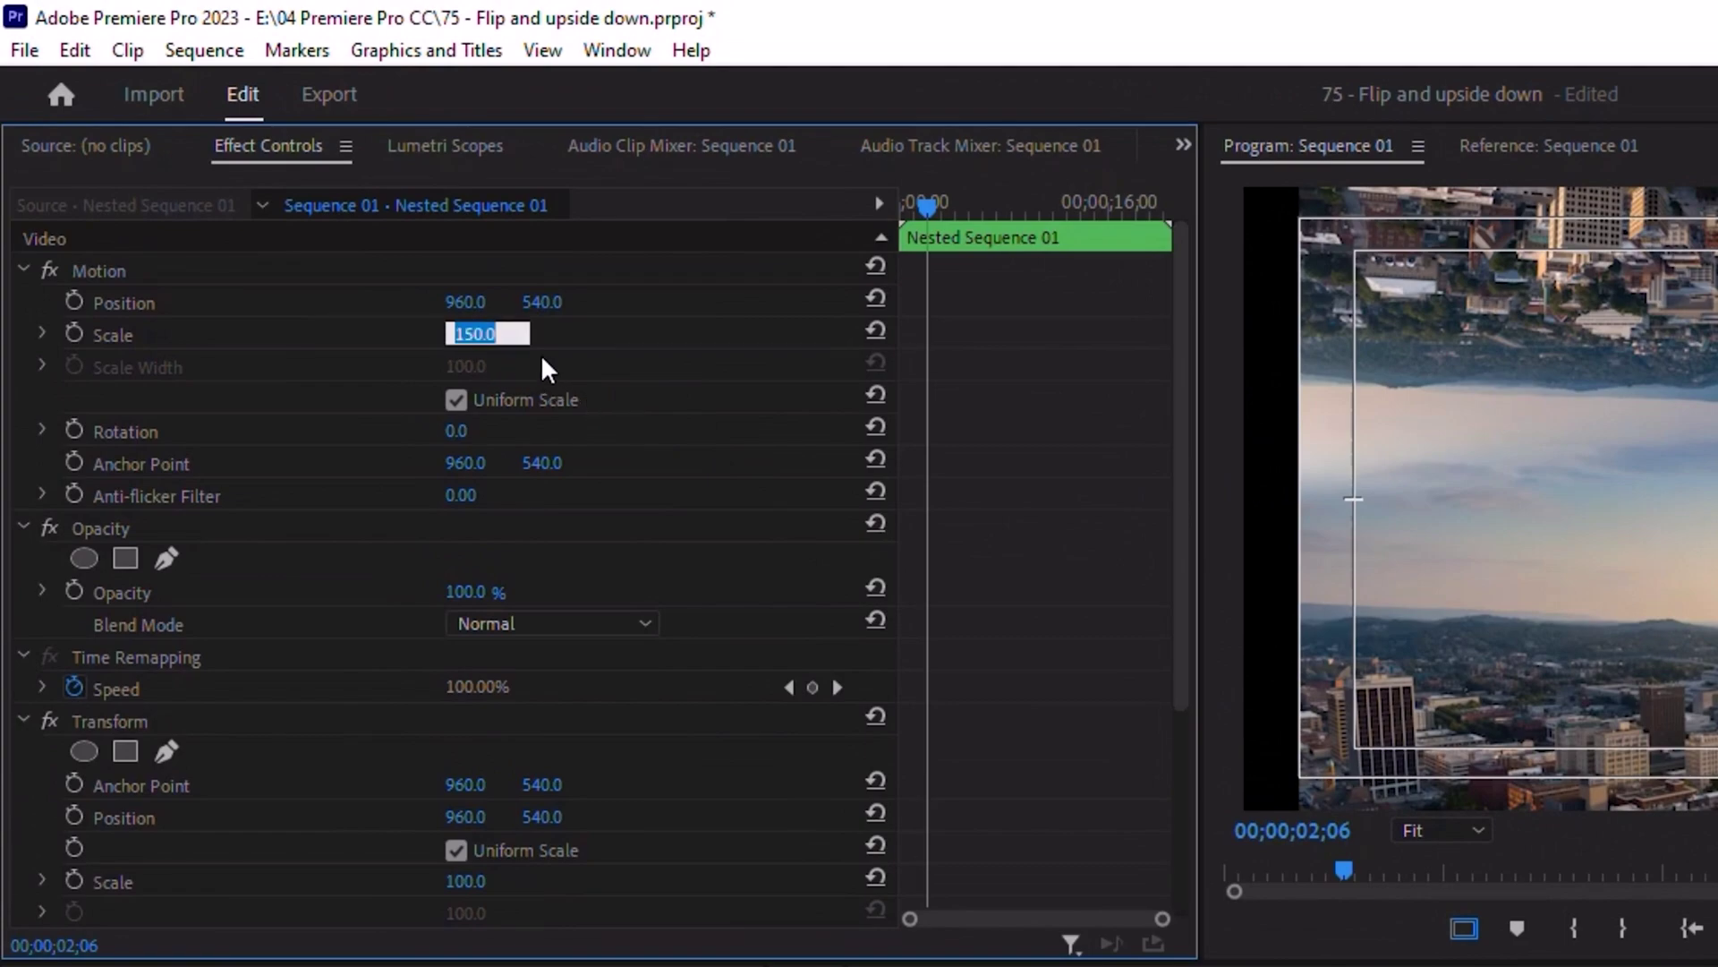
text(170)
key(Return)
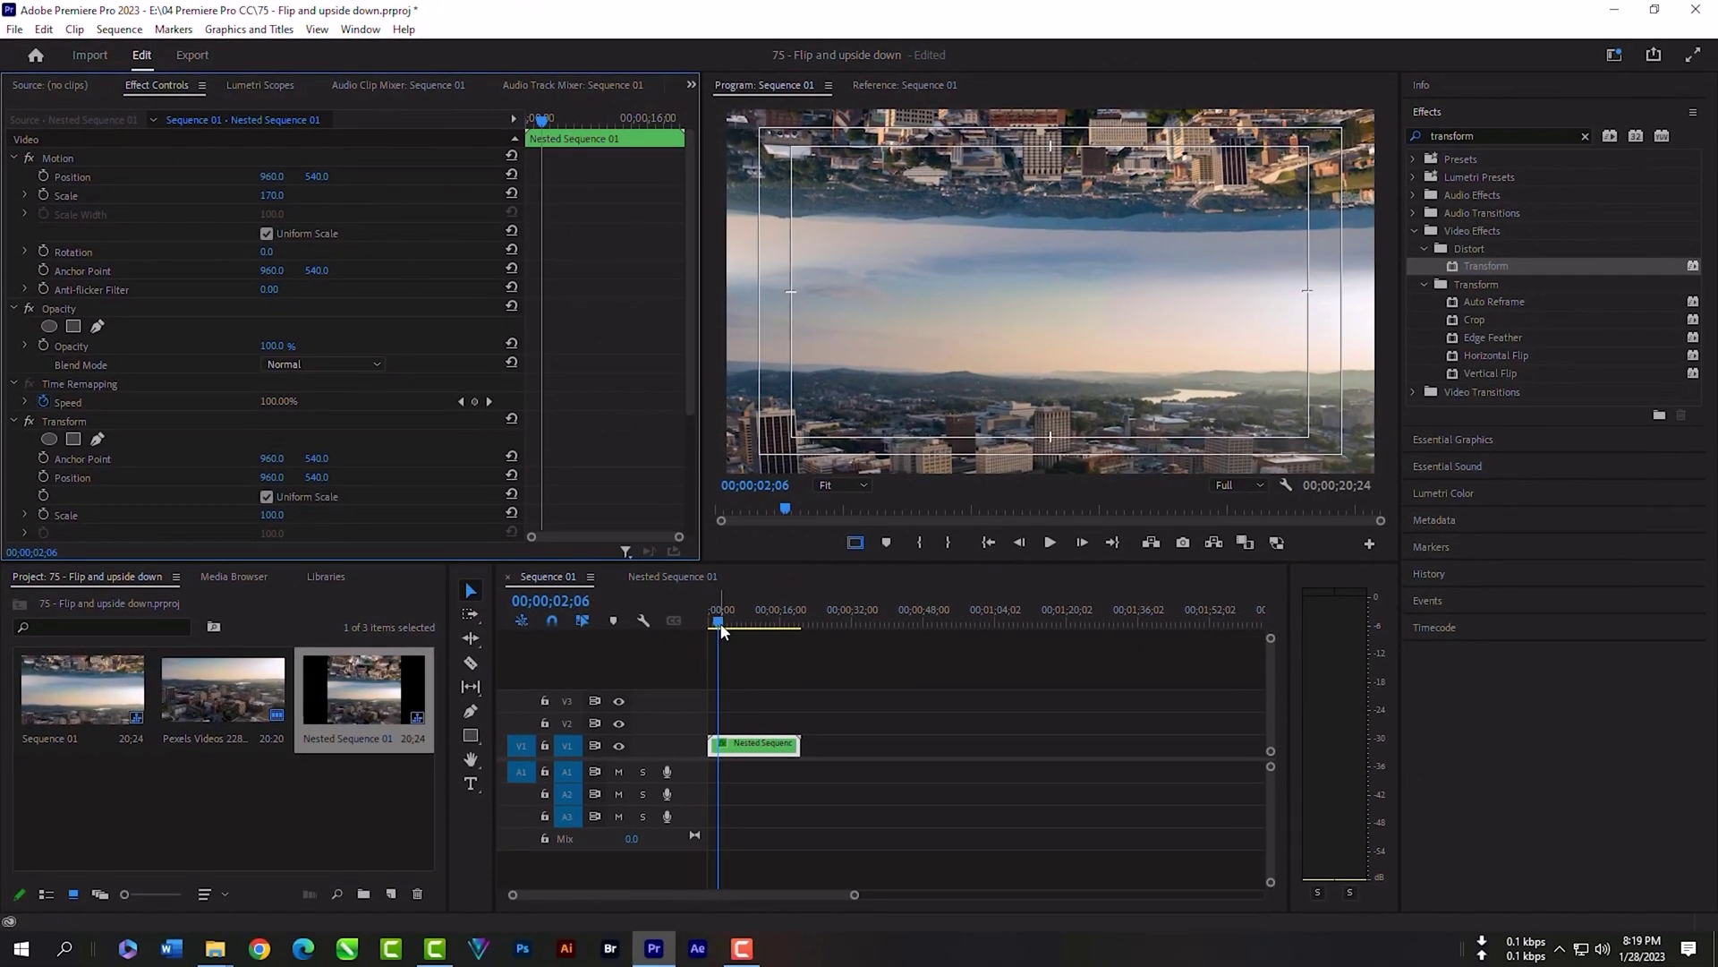
drag(724, 628, 729, 629)
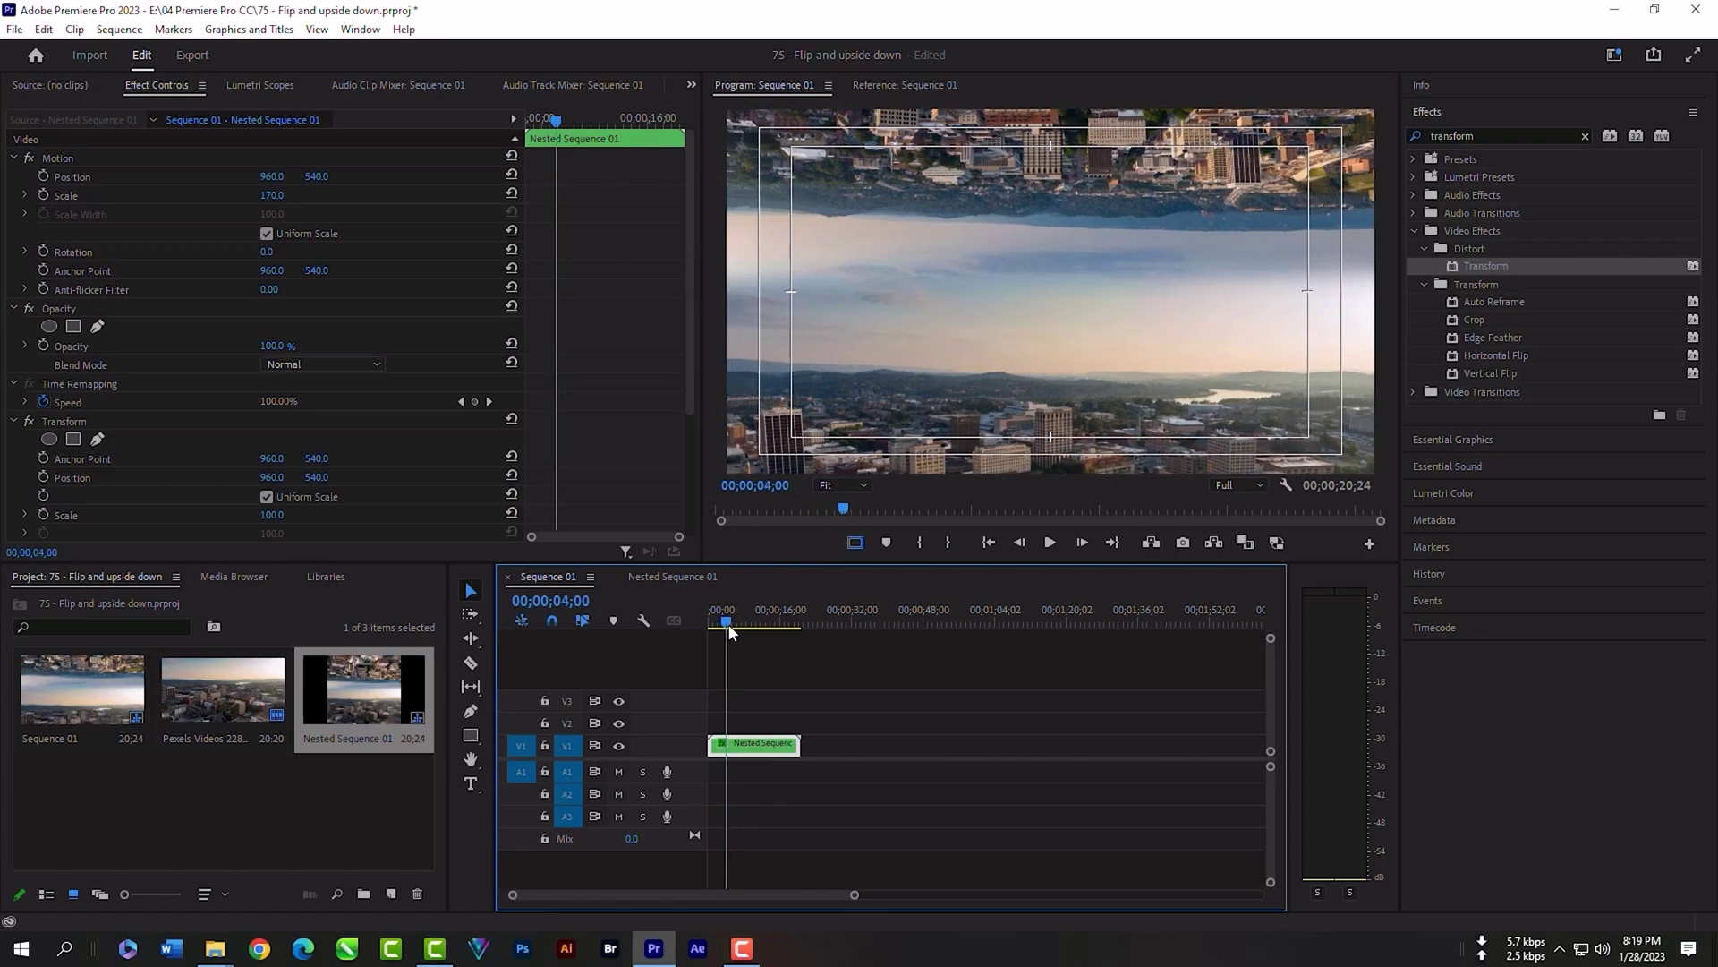
drag(691, 403, 689, 518)
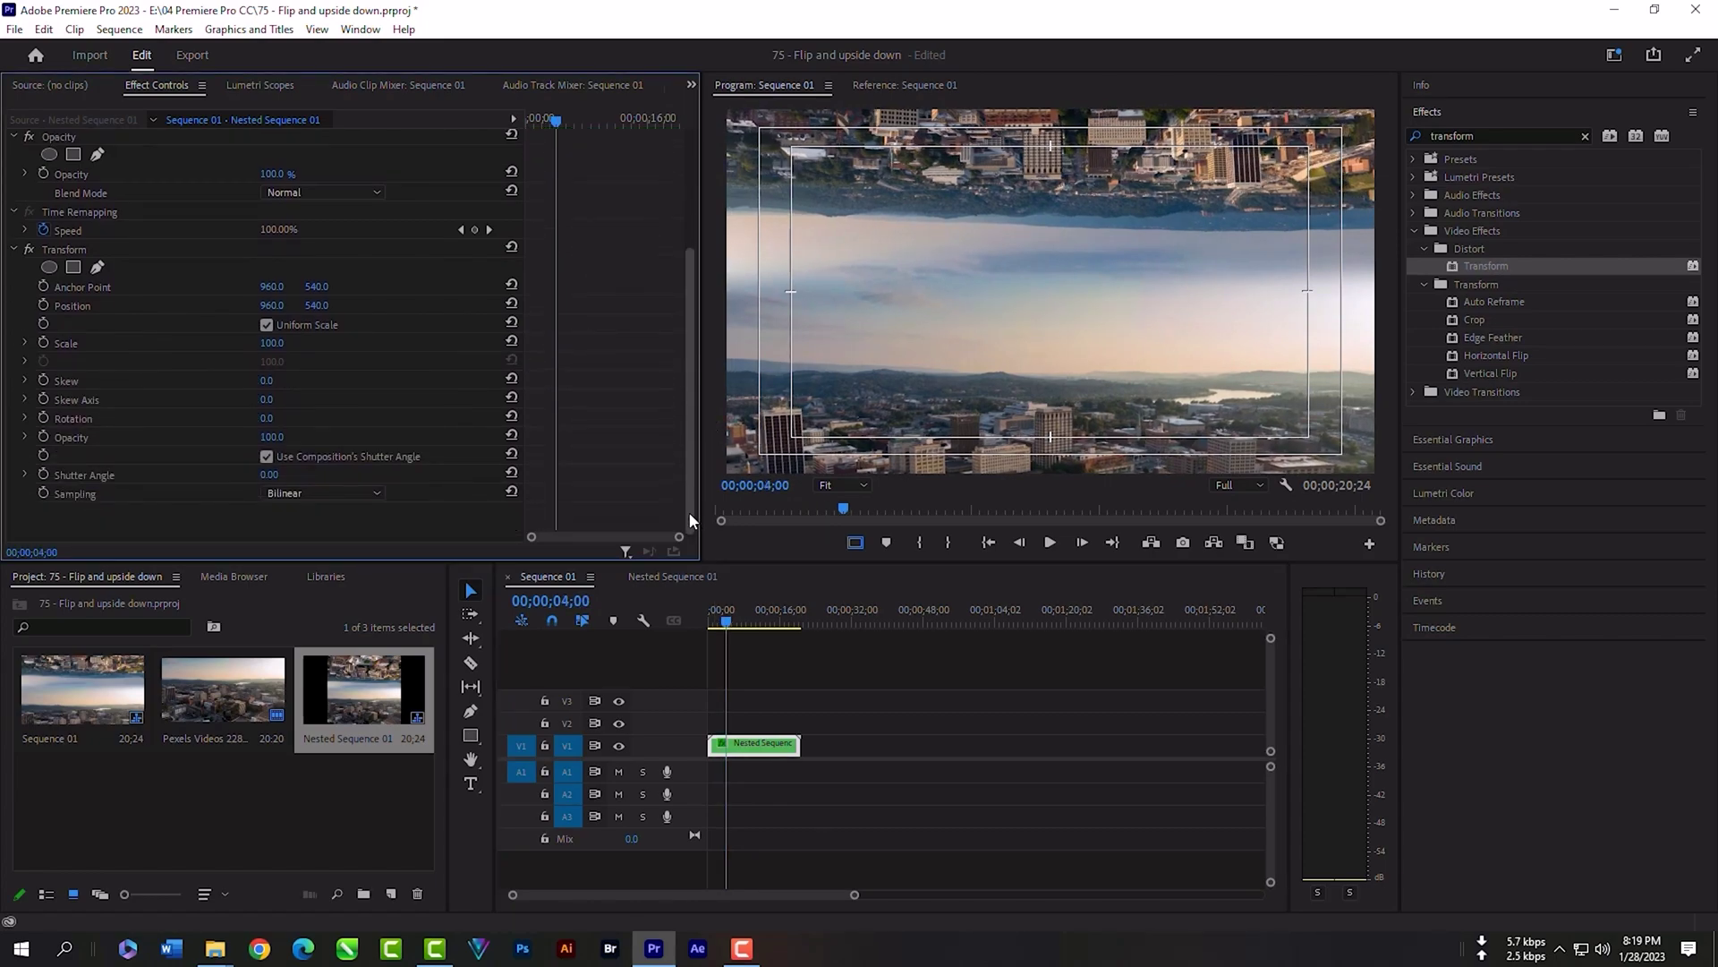
- Start Transform Position, Scale and Rotation keyframes at 04;00
click(44, 305)
click(45, 342)
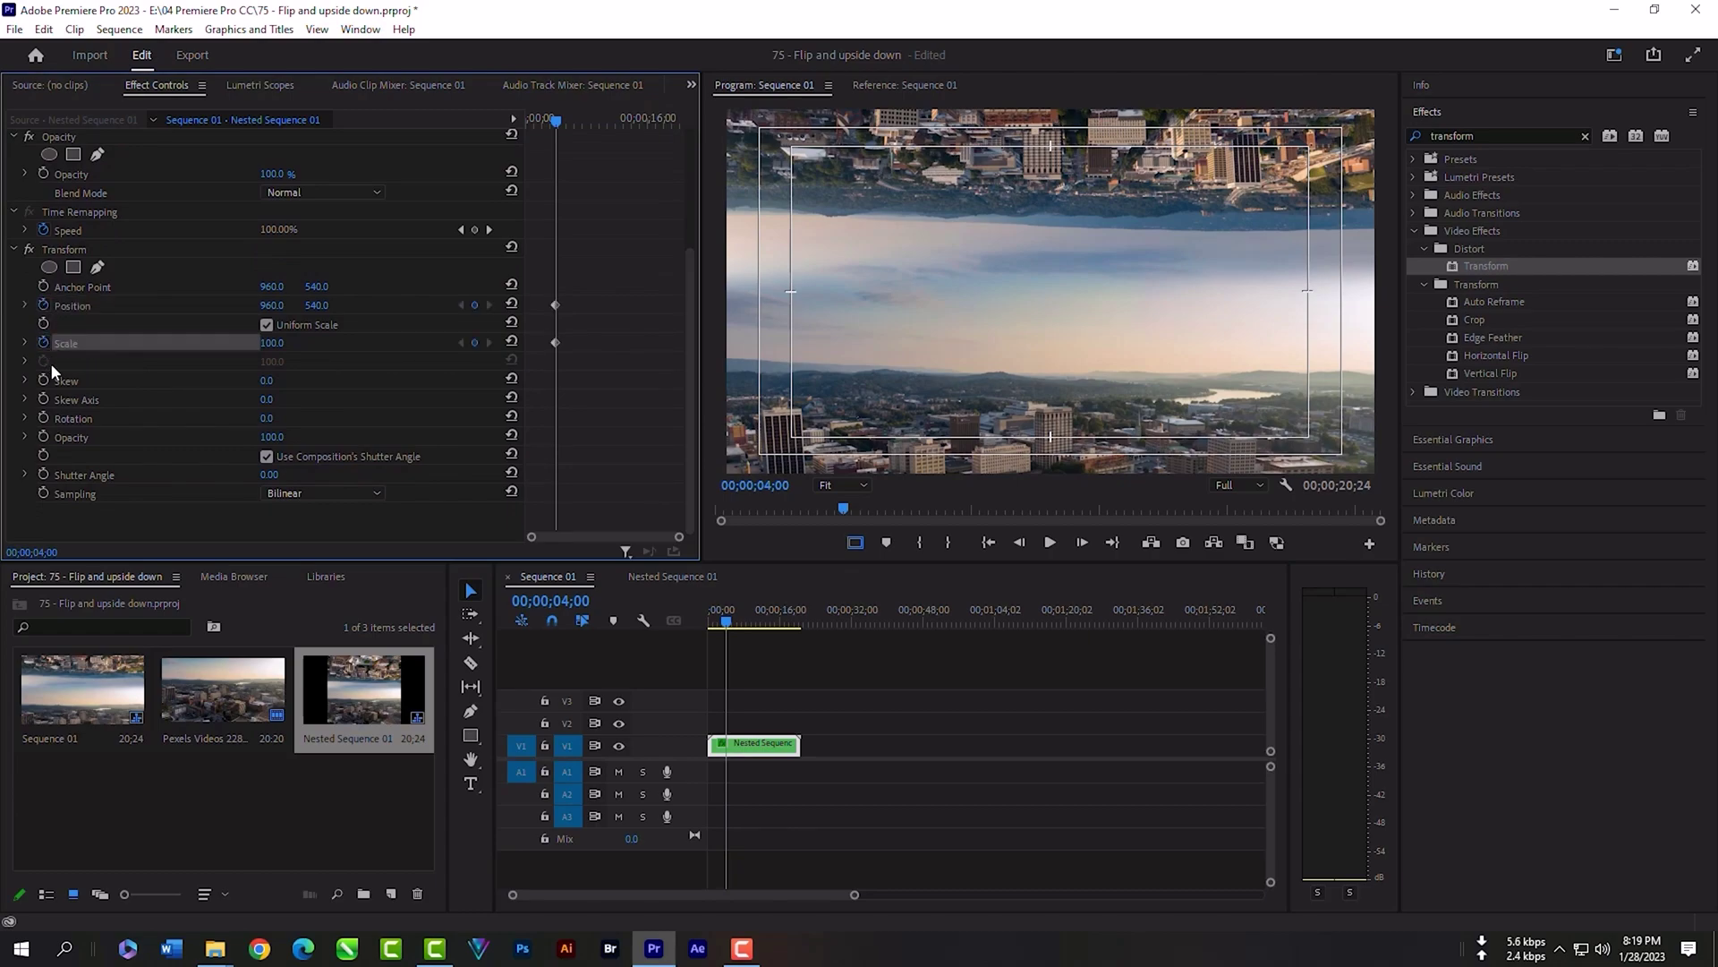
click(45, 417)
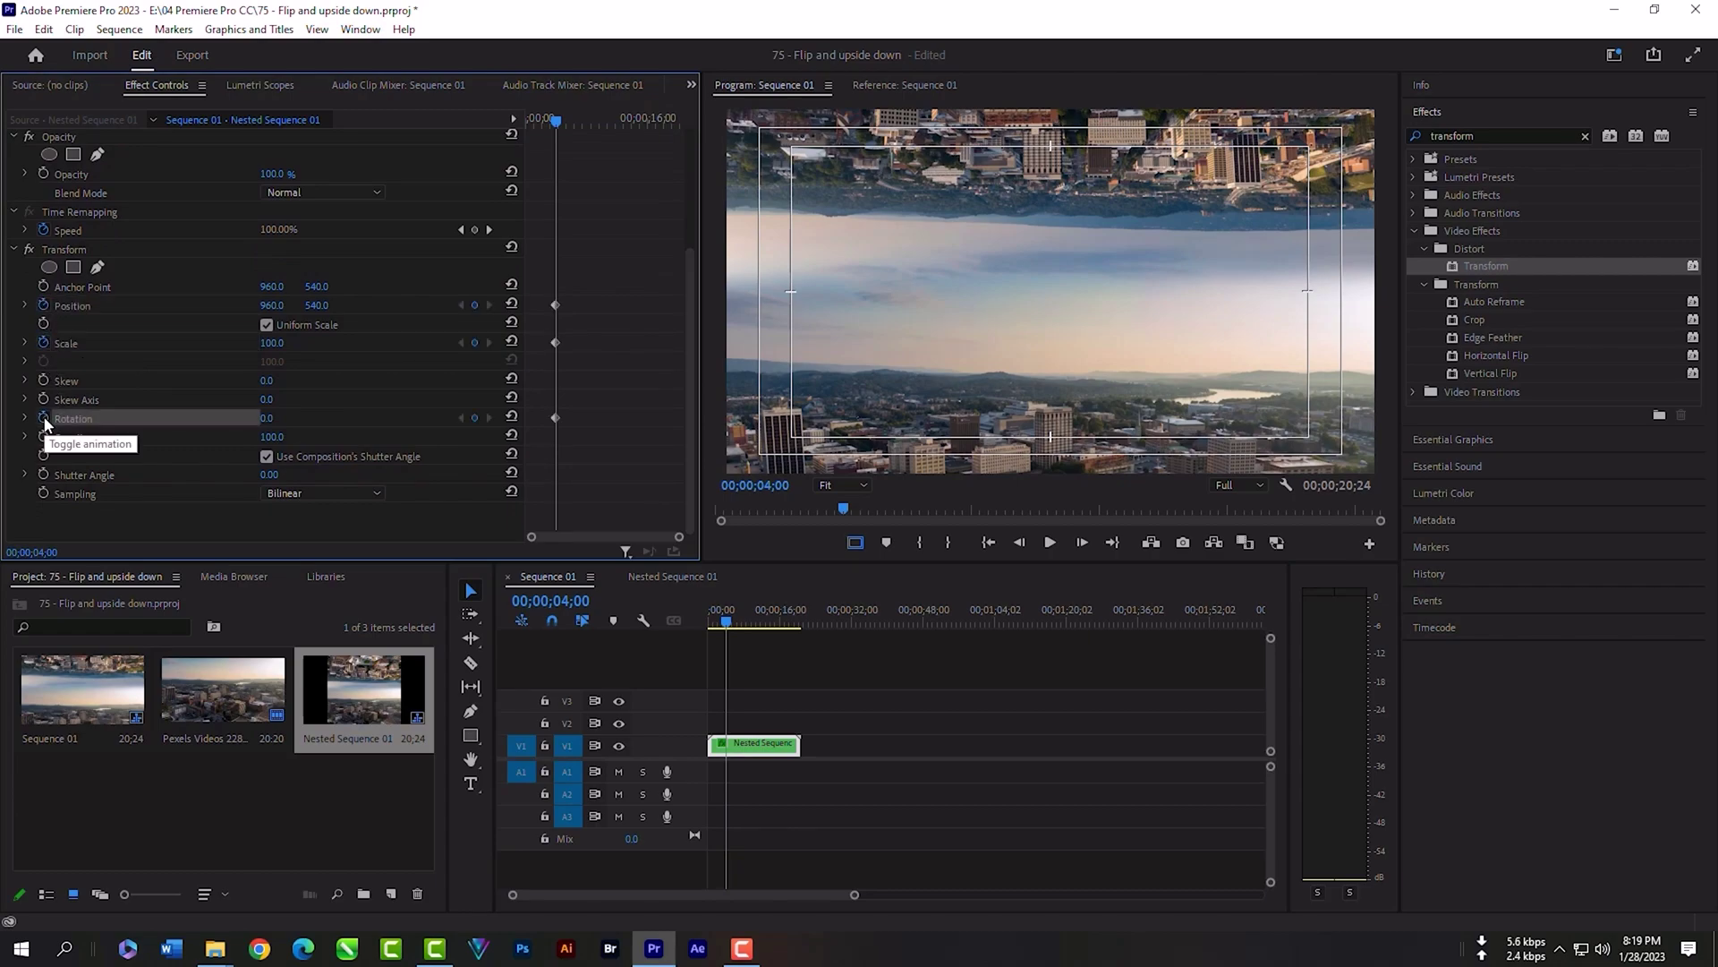
- Add Rotation and Scale keyframes at 07;11, then move toward 12;01 to edit Rotation
drag(555, 123, 582, 120)
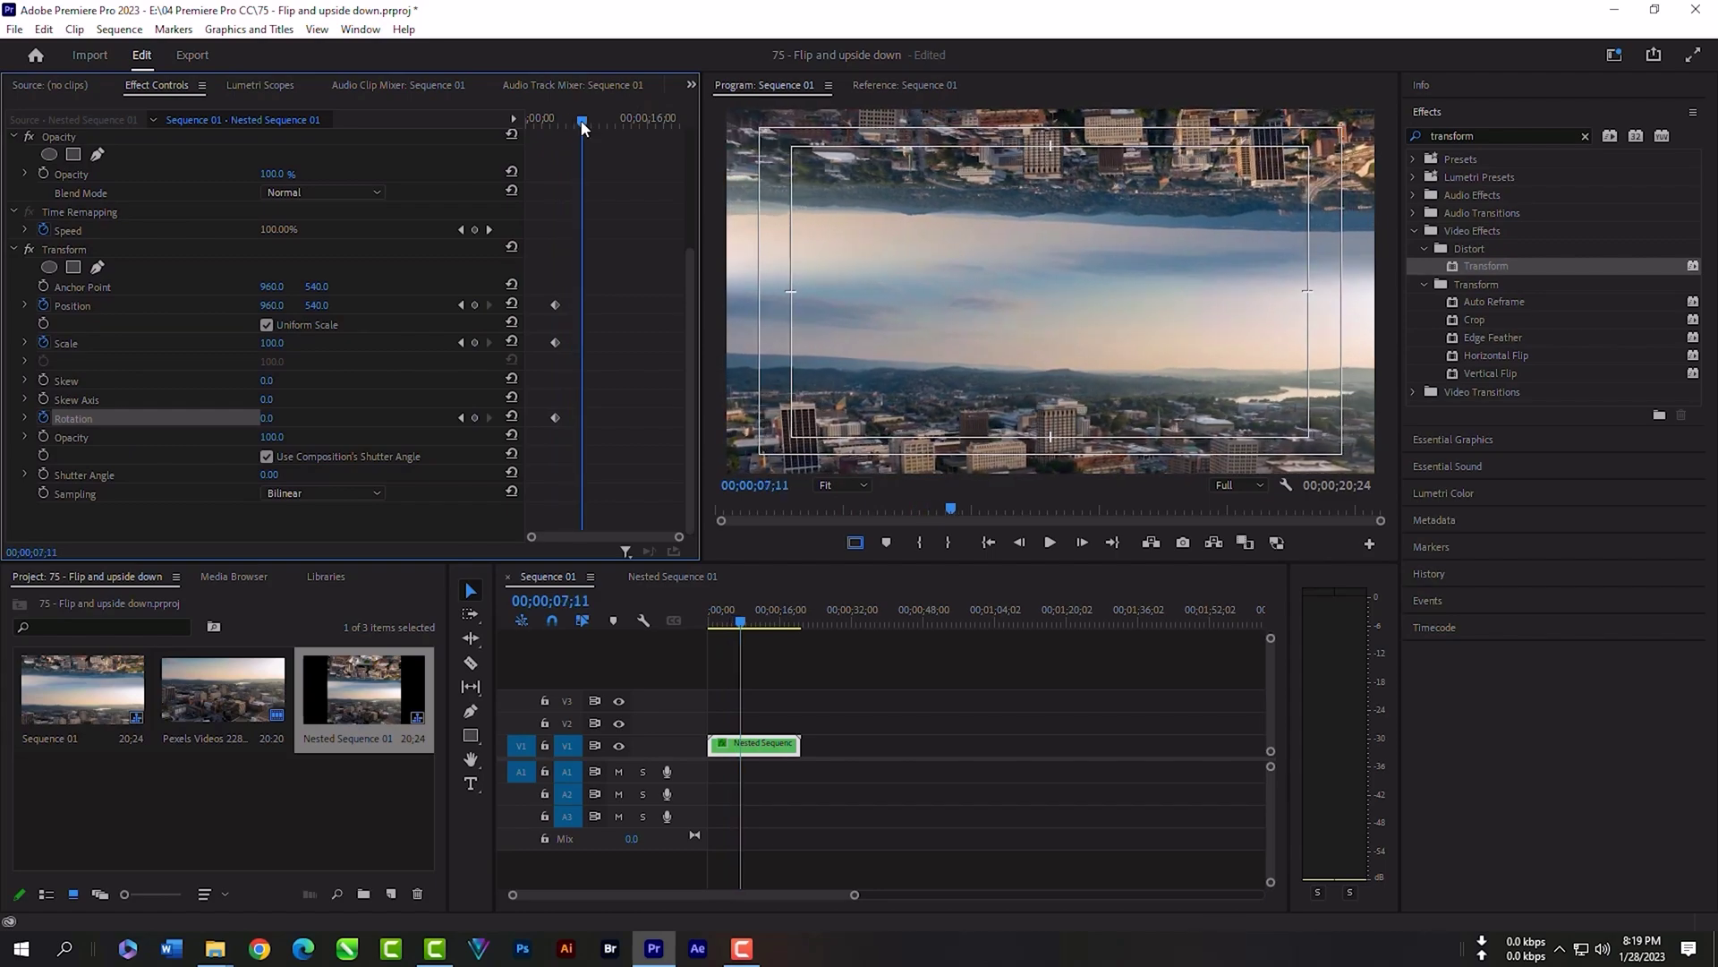
click(474, 418)
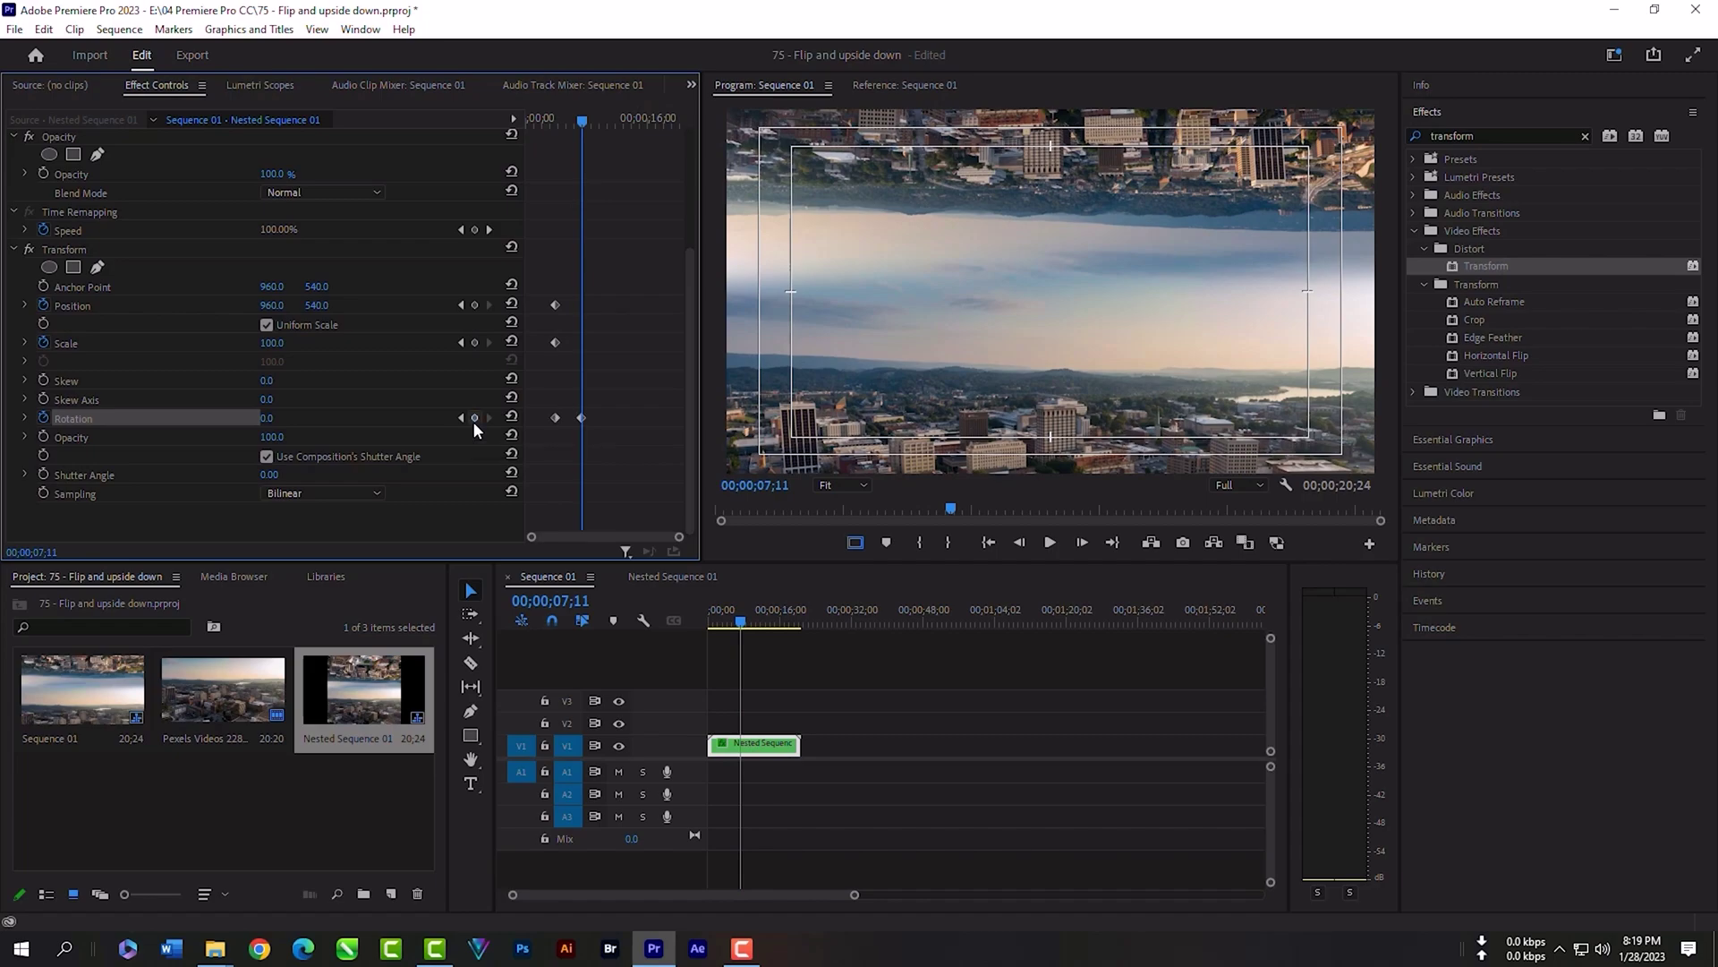
click(475, 343)
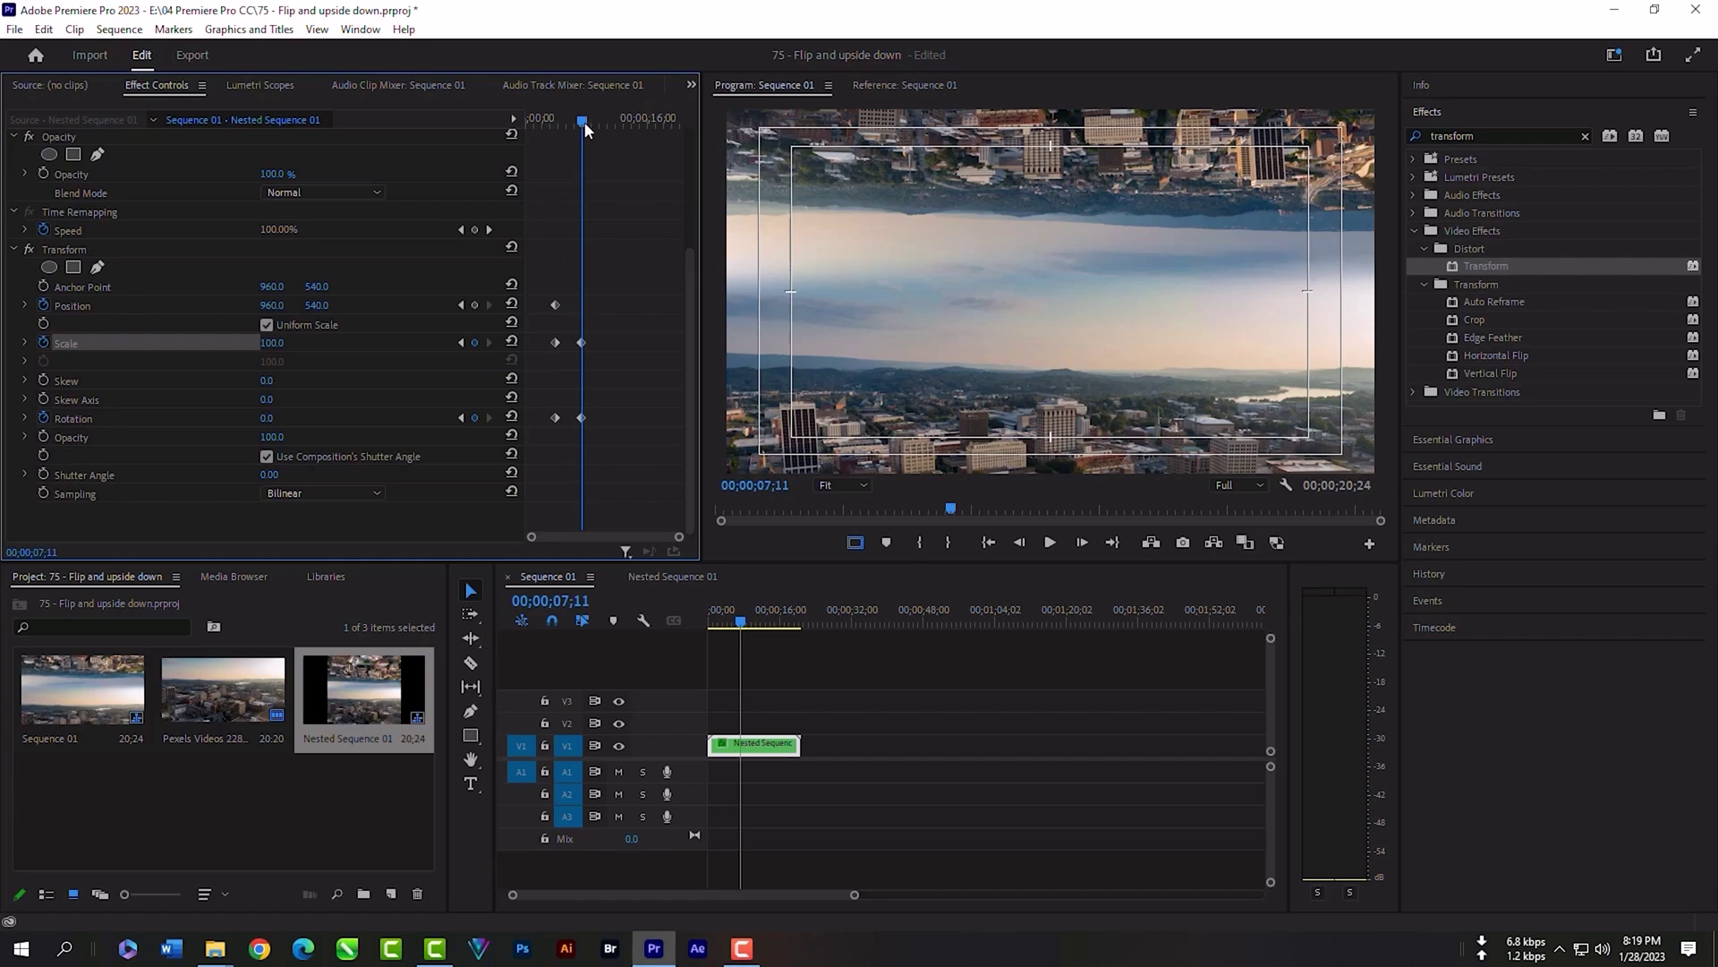
drag(584, 121, 621, 125)
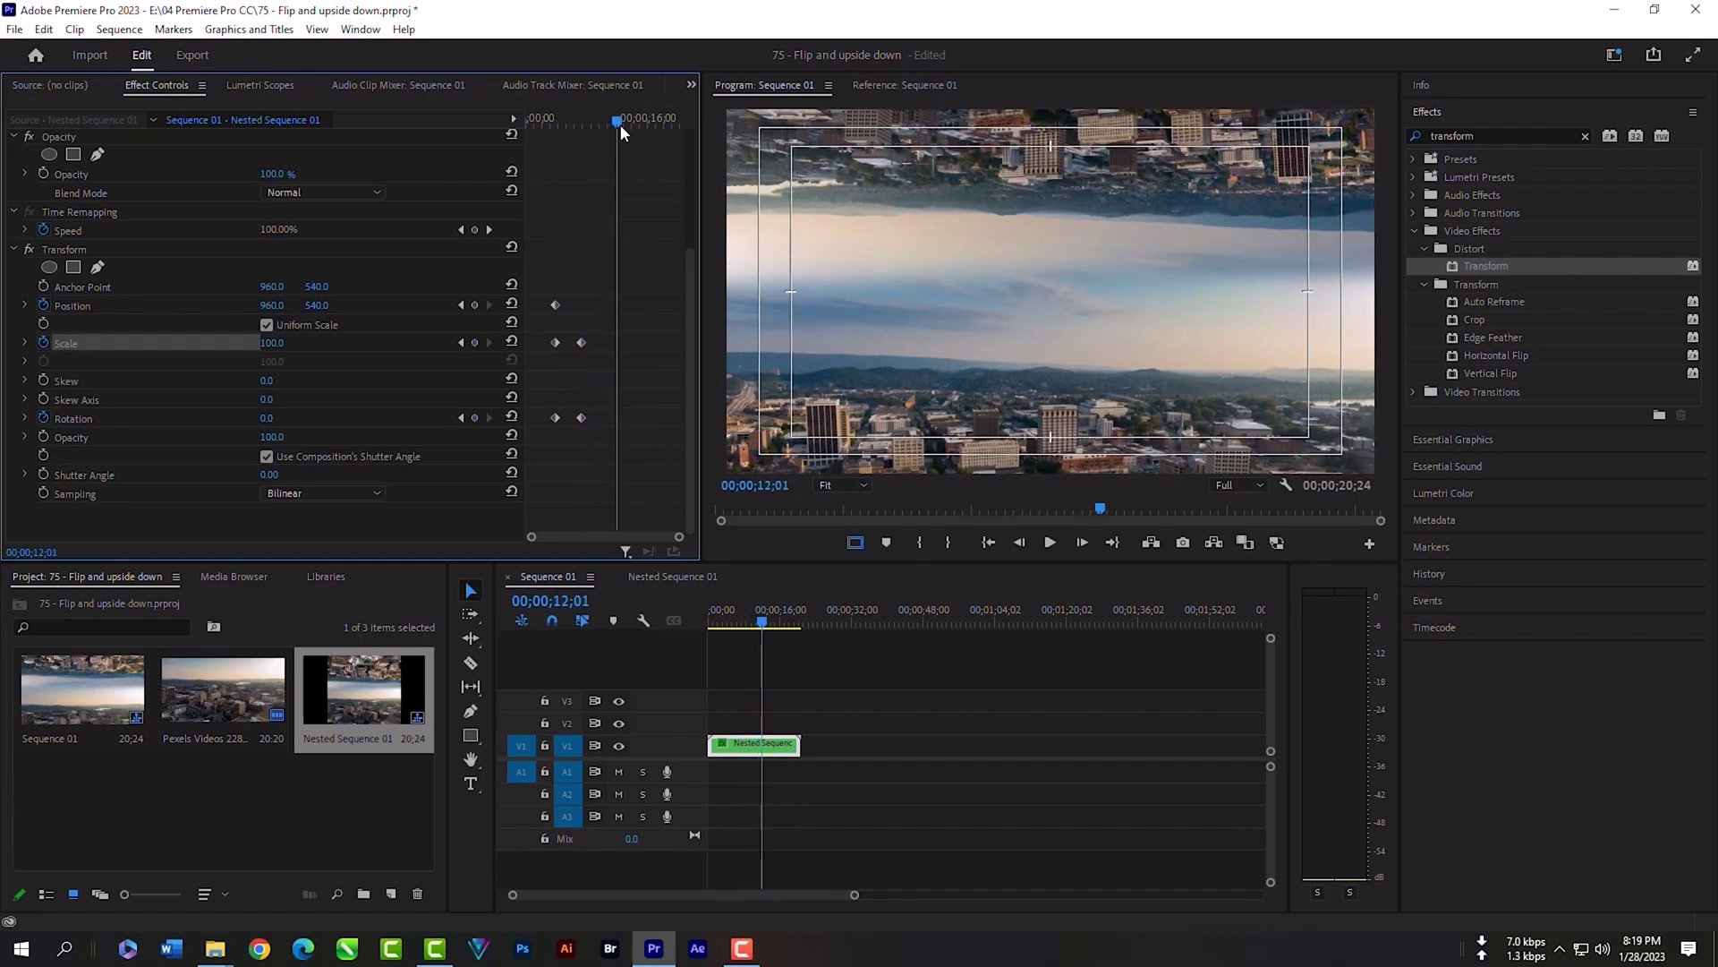
click(267, 418)
- Set Transform Rotation to 180° at 12;01 and preview the turn from 07;11
text(180)
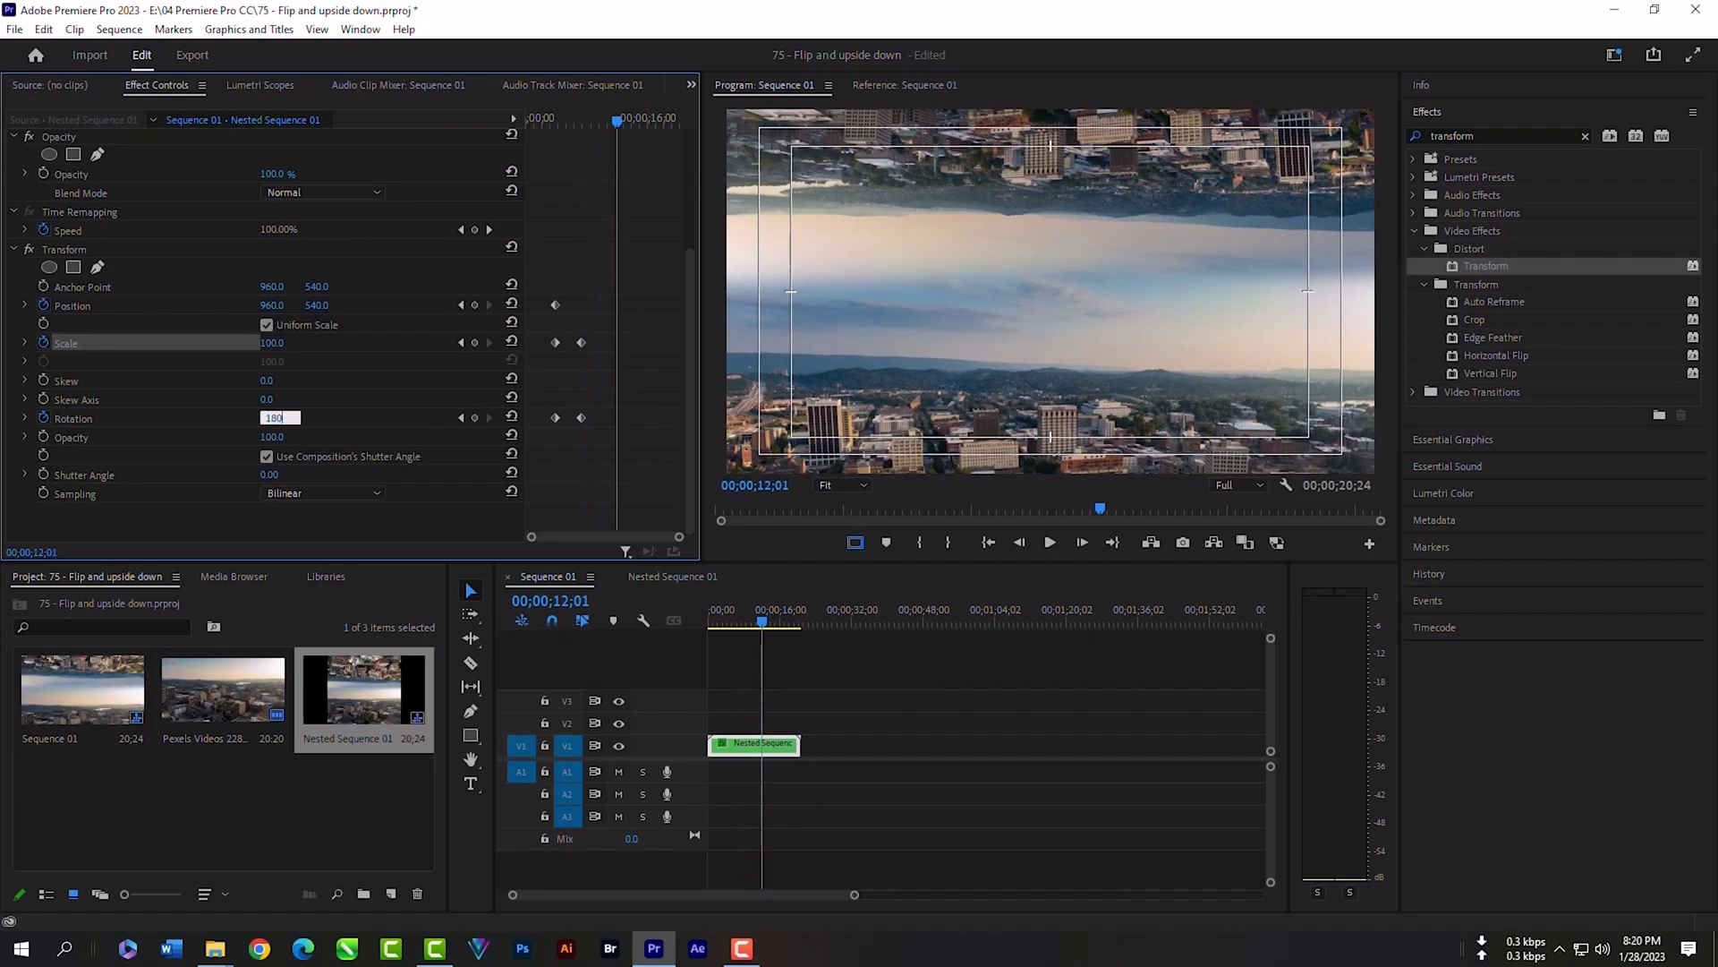
key(Return)
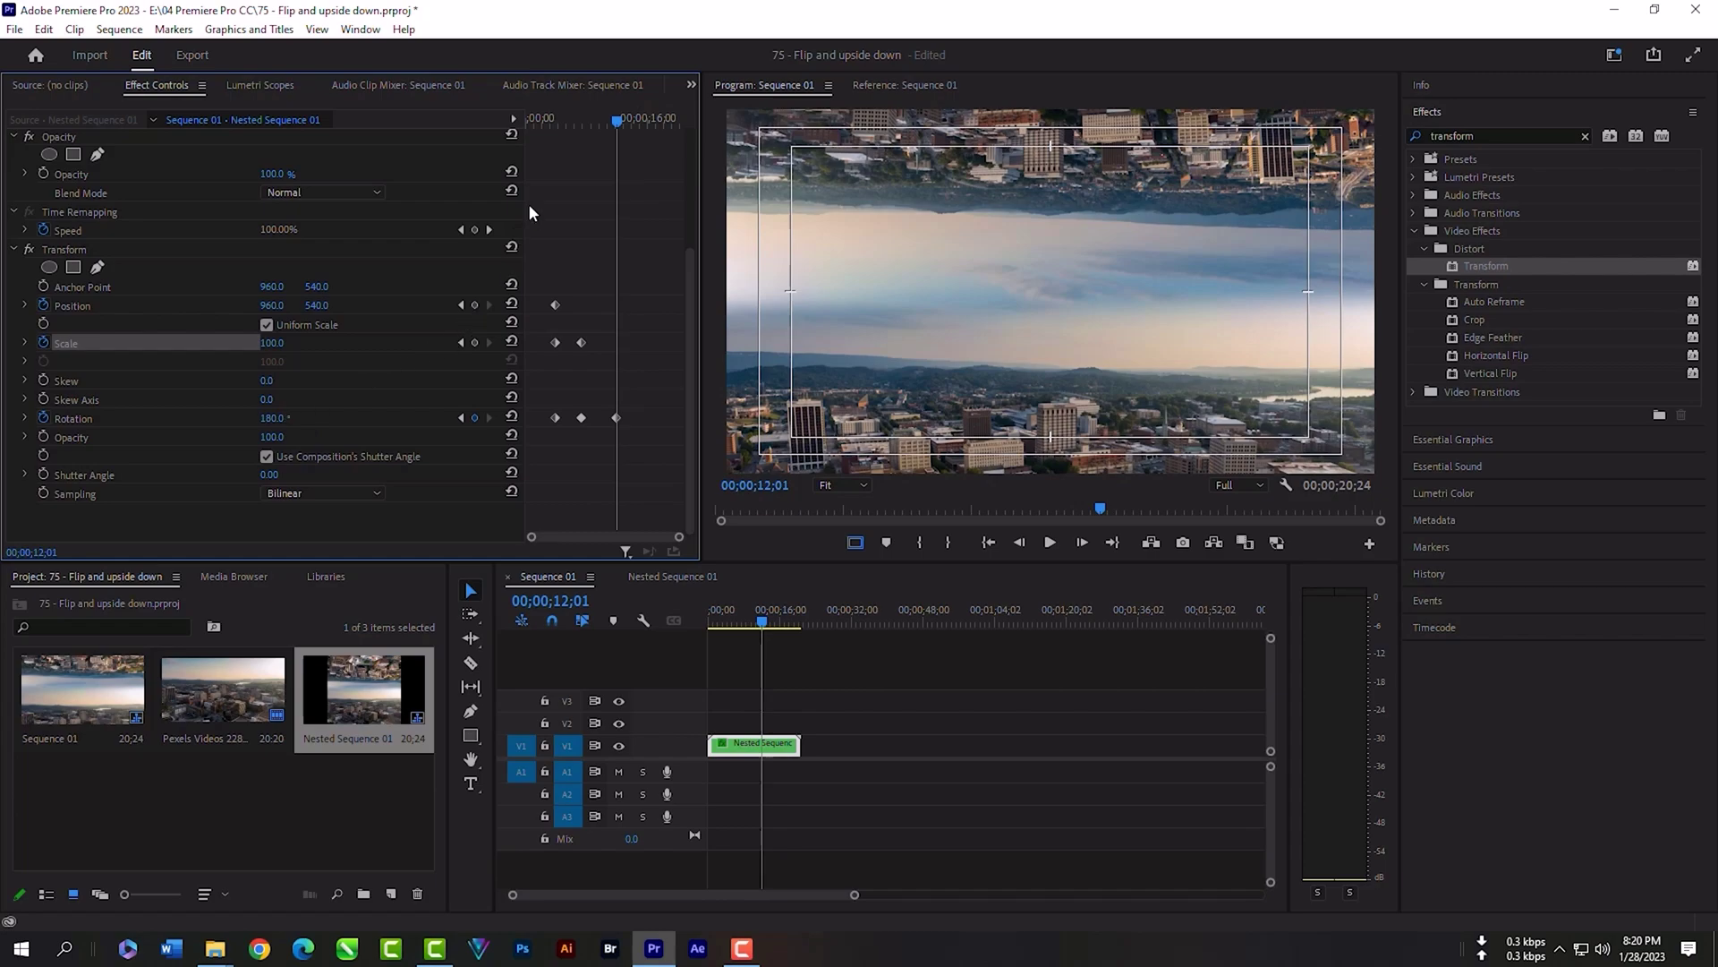
click(584, 120)
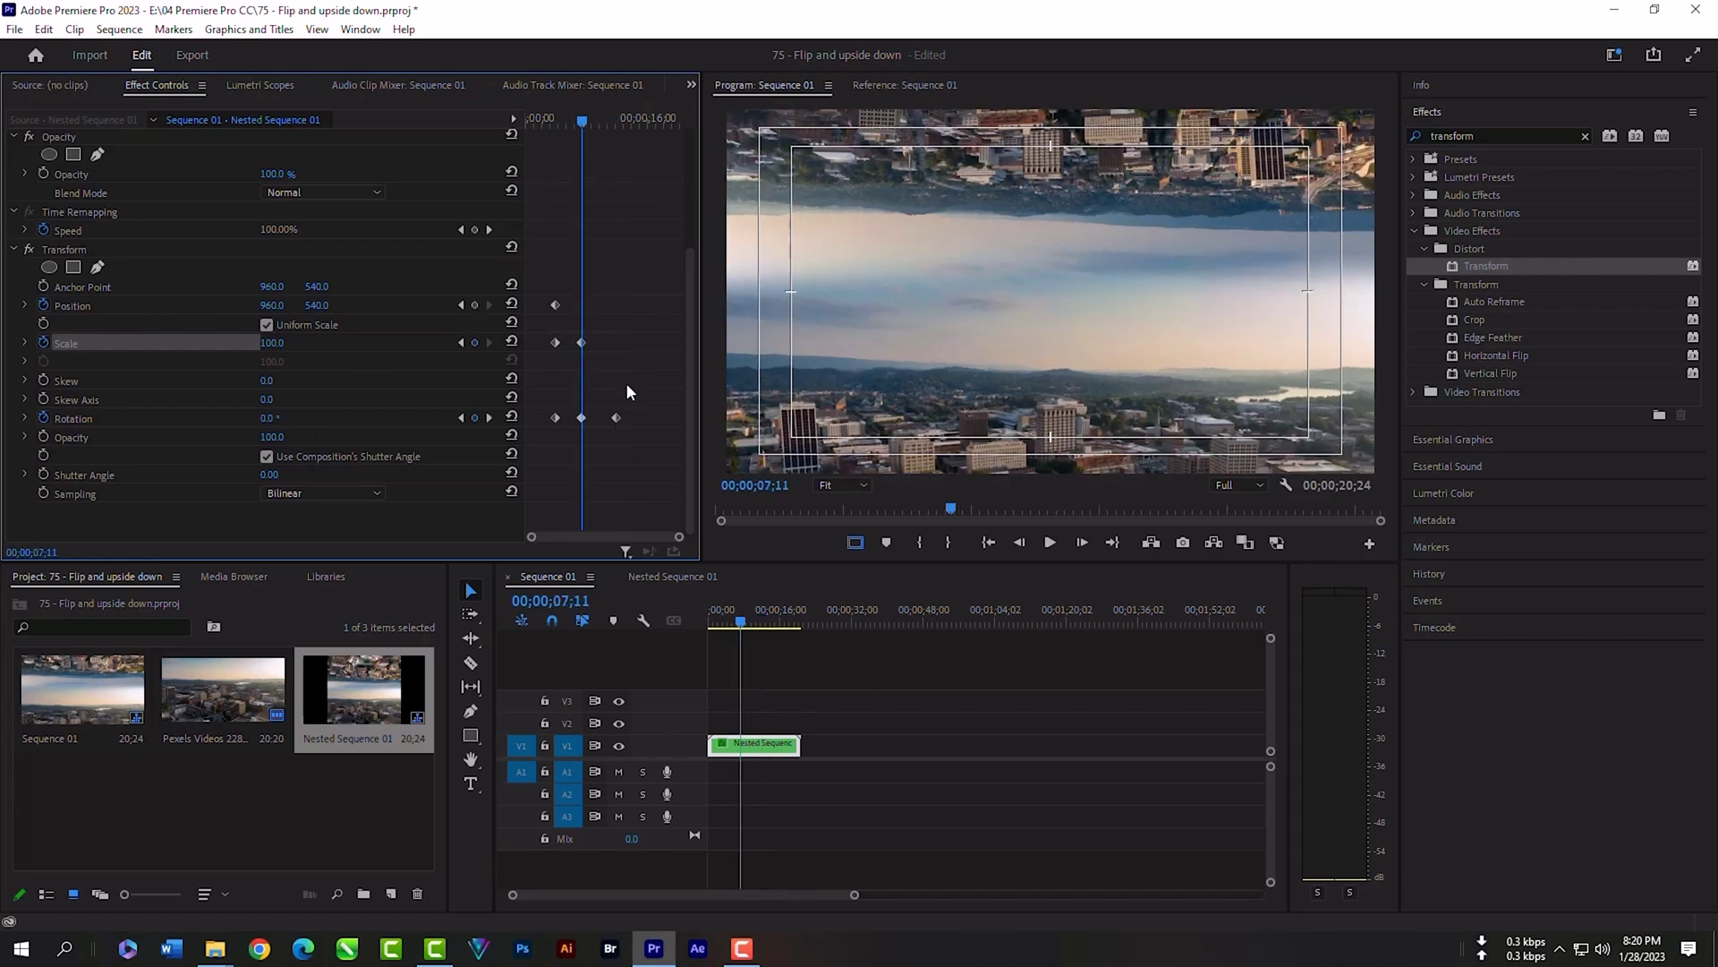
click(1050, 542)
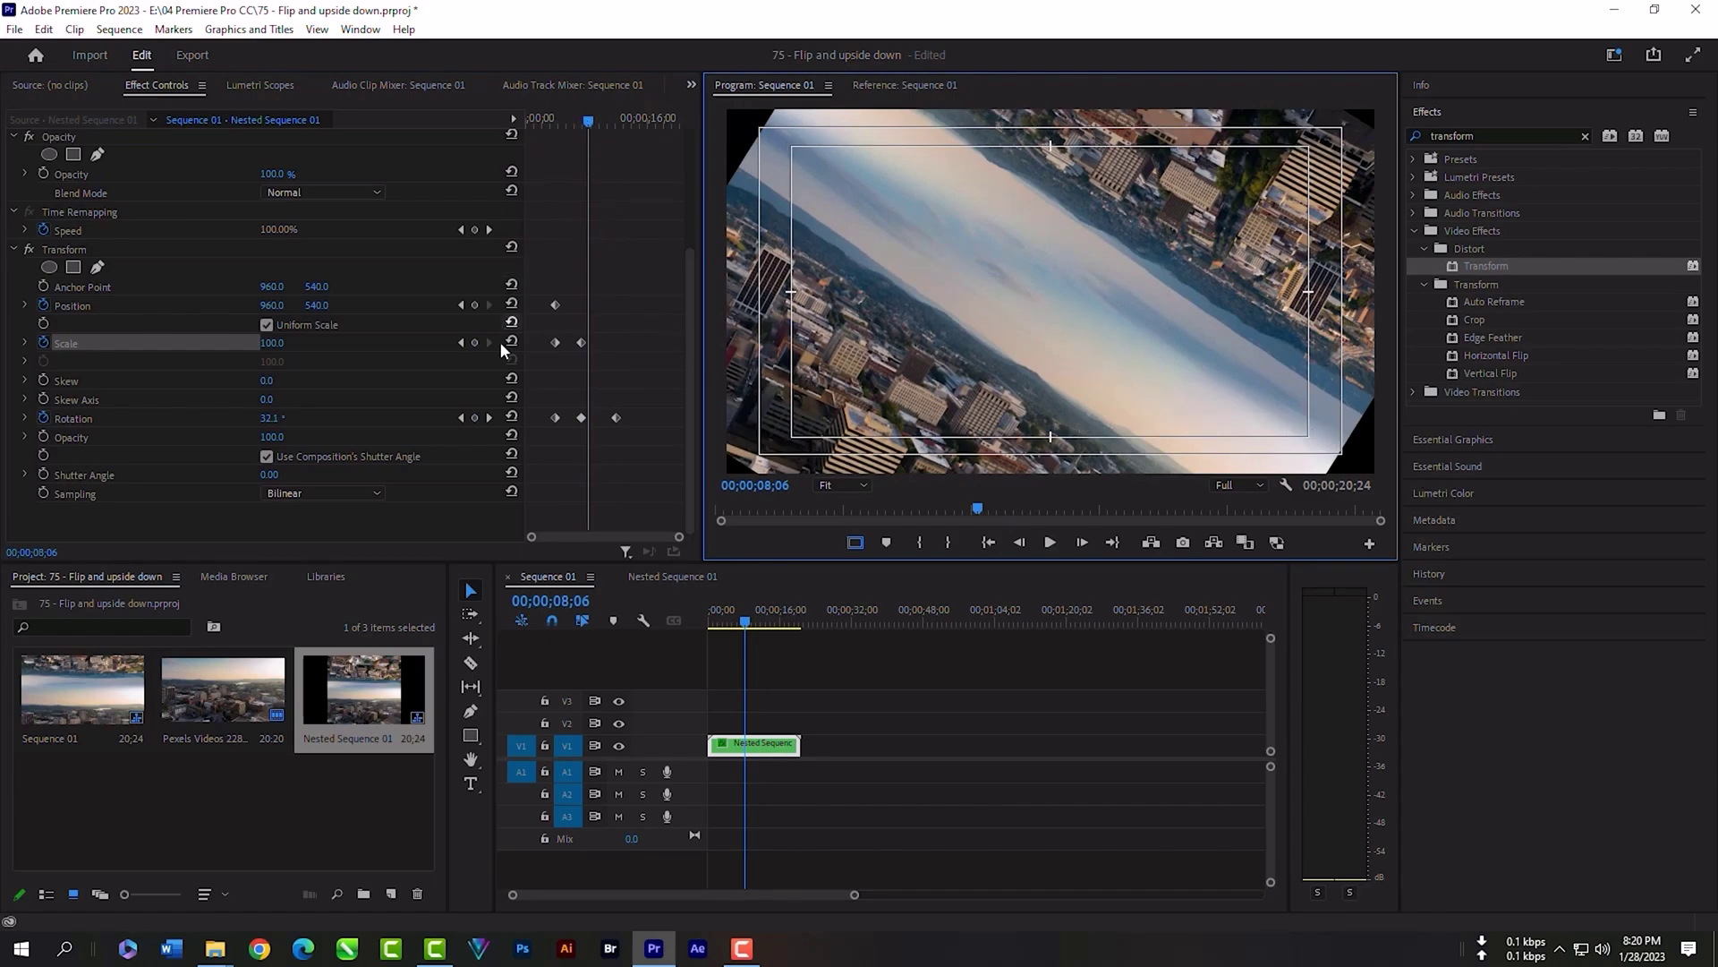
- Add a Scale keyframe at the 12;01 rotation keyframe
click(461, 417)
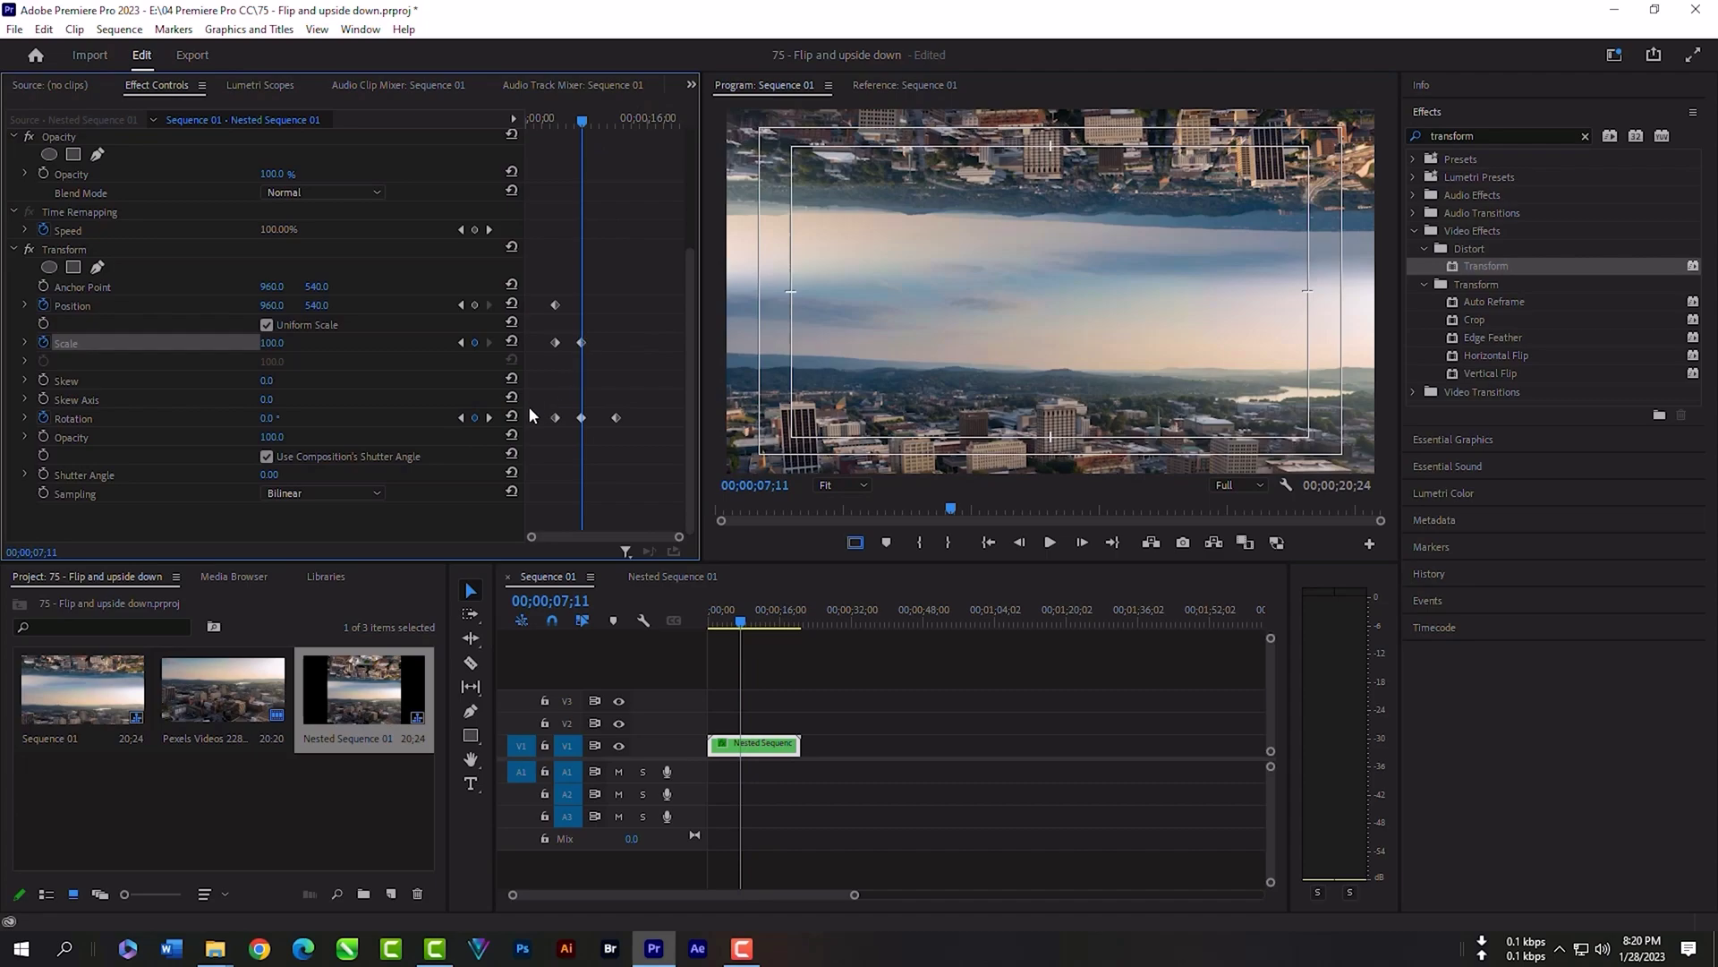
click(490, 418)
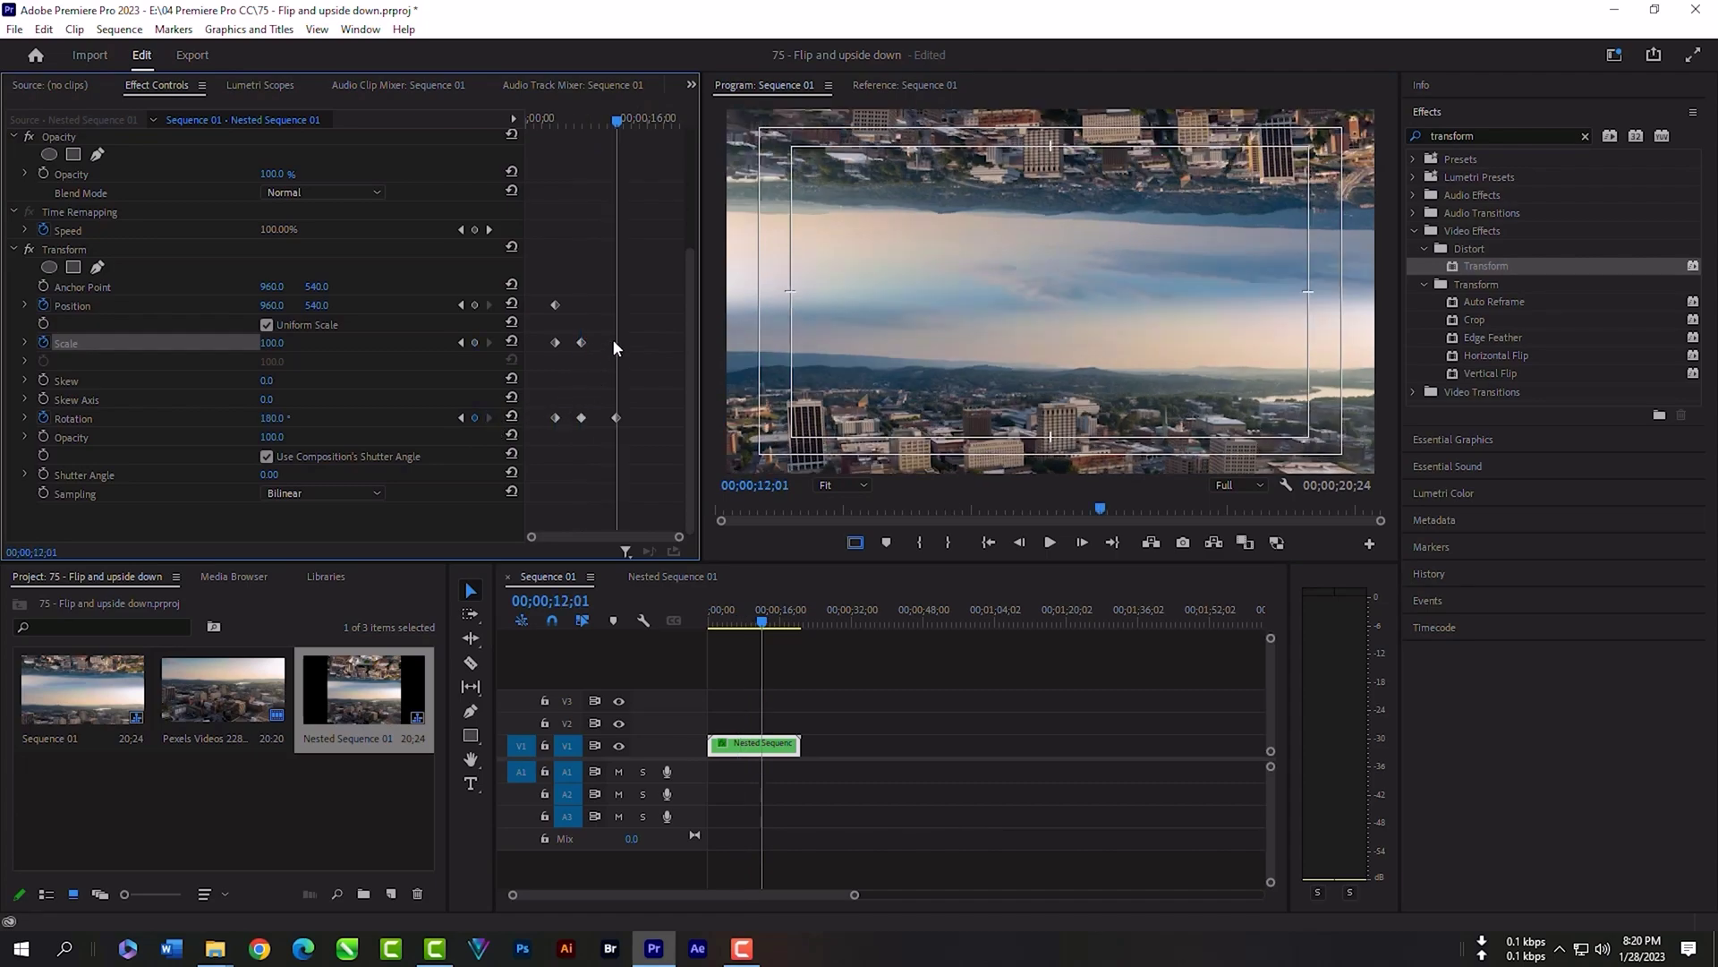
click(475, 343)
- Set the 12;01 Scale keyframe to 150 and preview the rotate-and-scale animation
click(285, 343)
text(150)
key(Return)
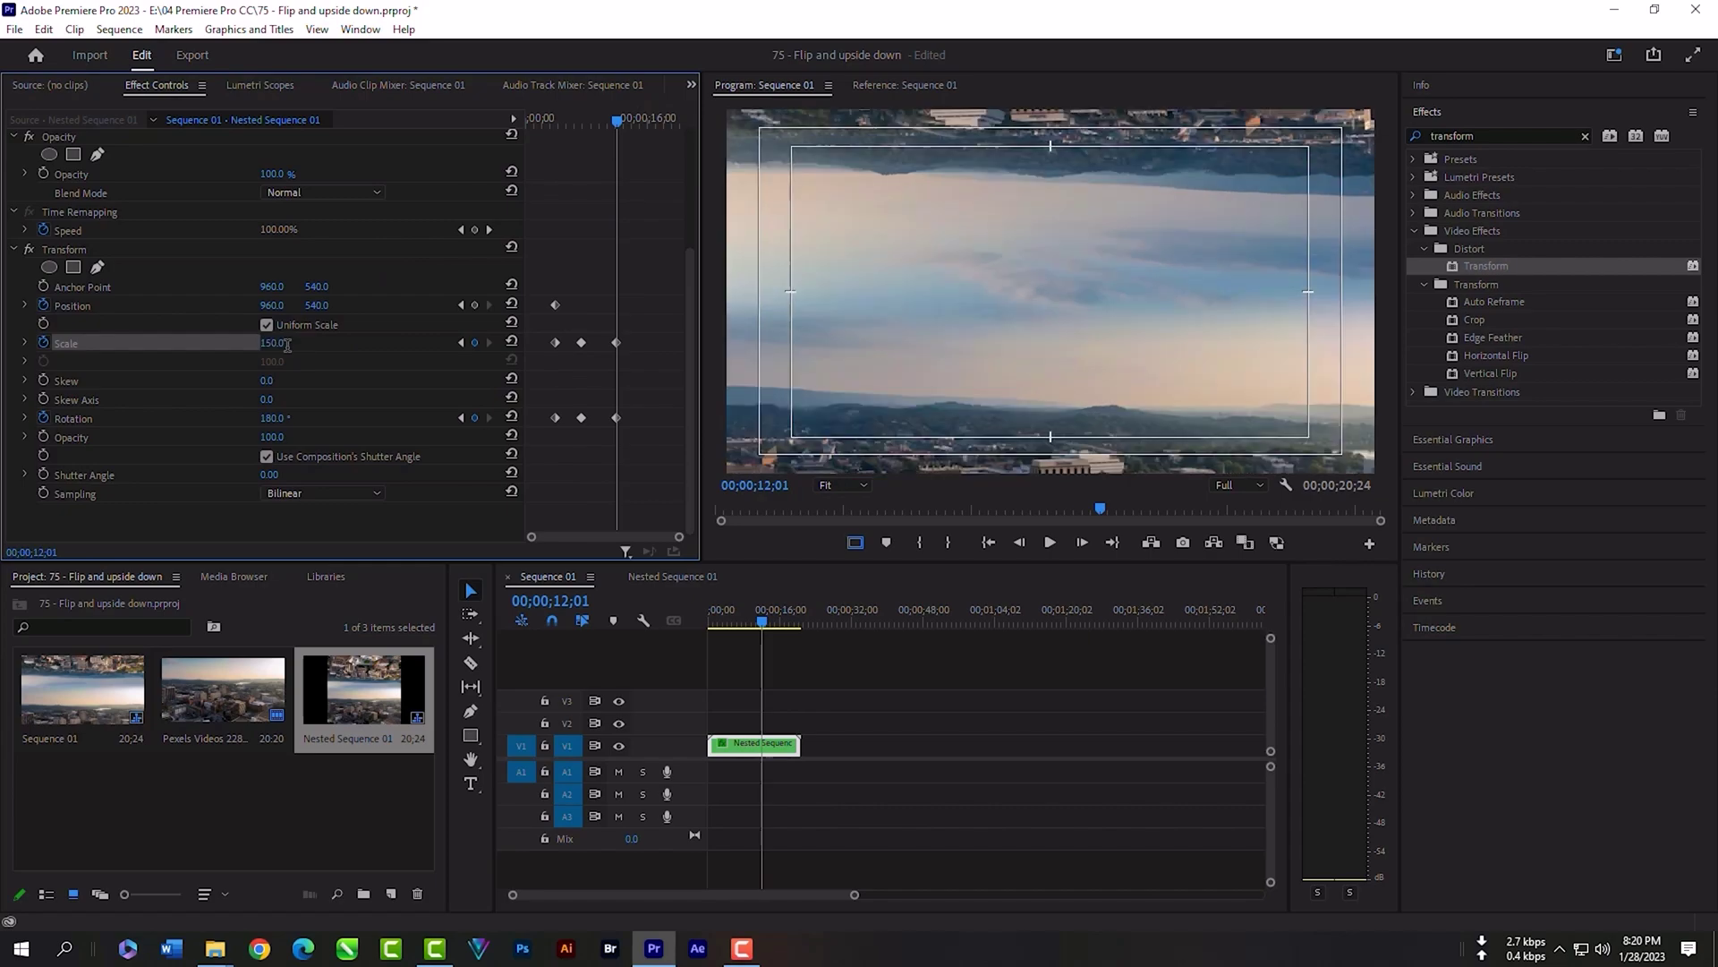
click(460, 342)
click(1041, 549)
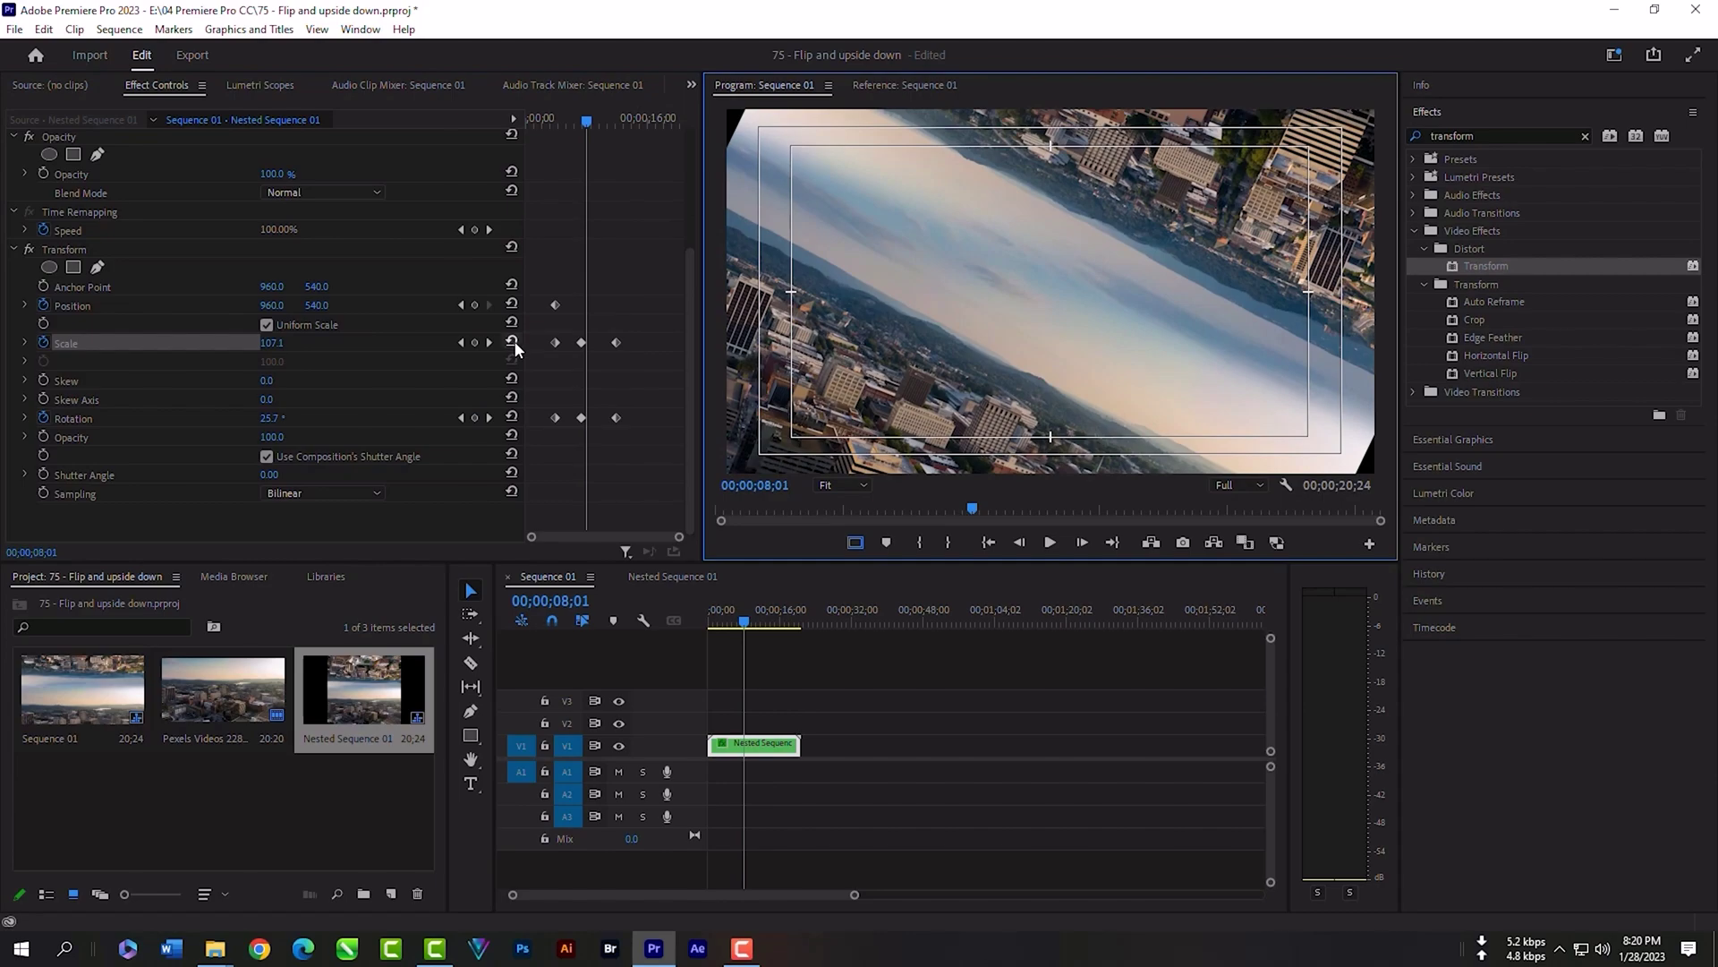
click(488, 342)
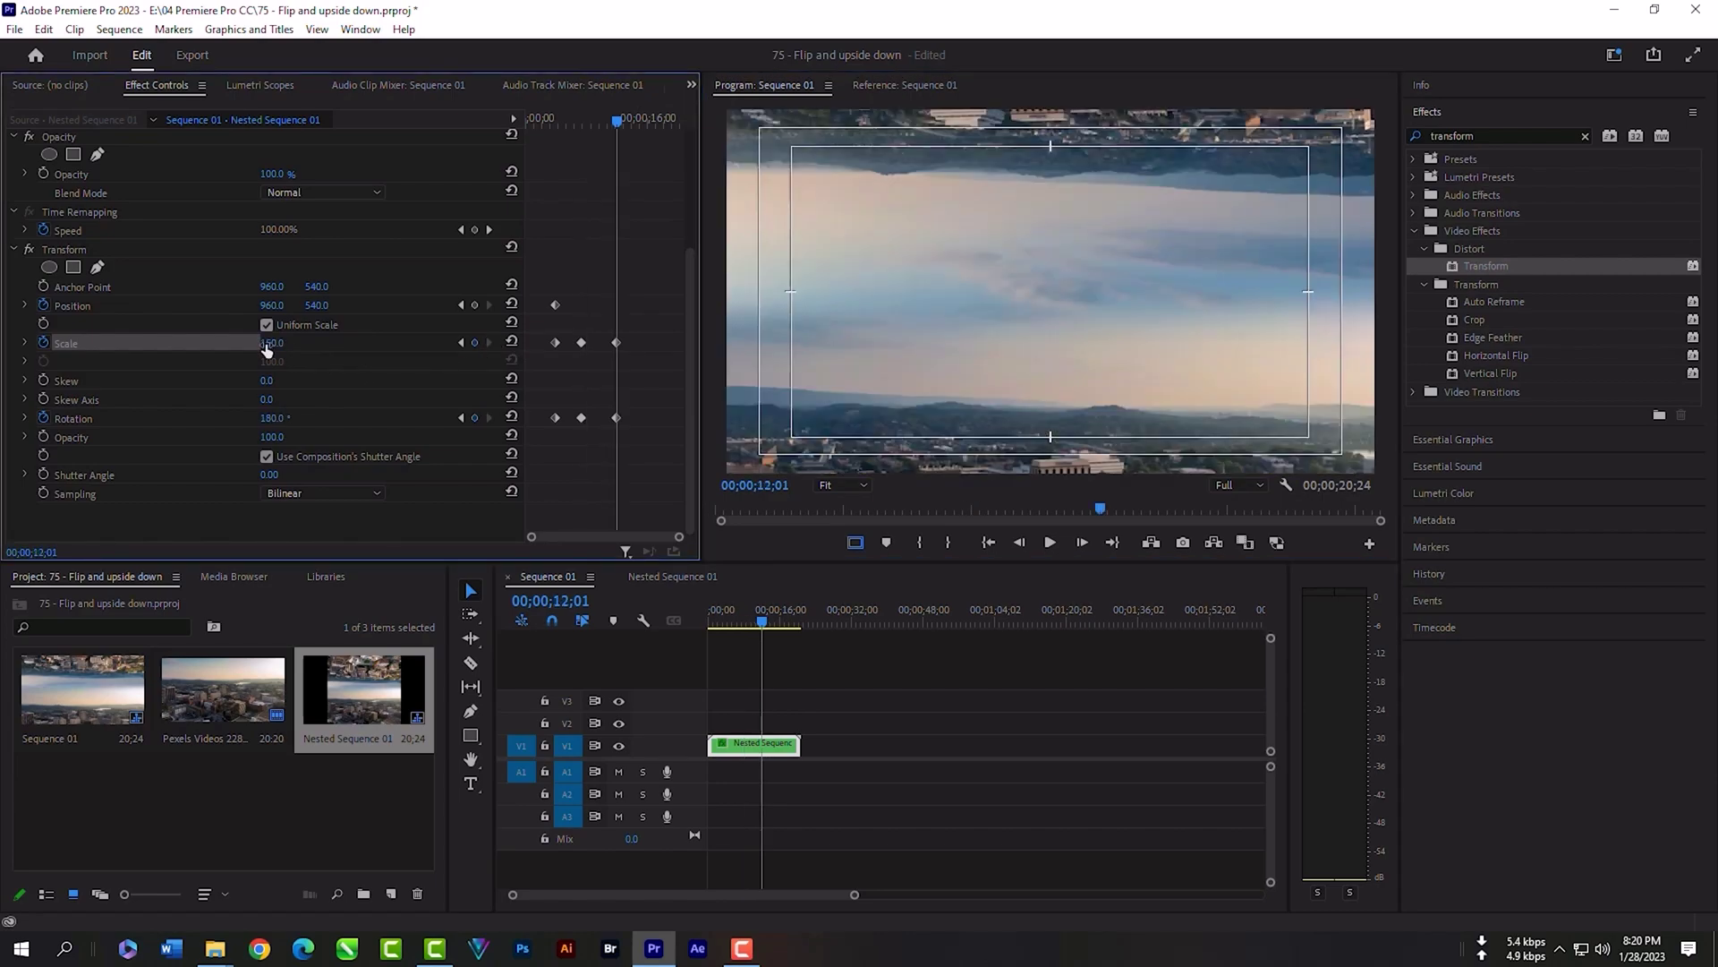
- Raise the end Scale to 160, keep the middle Scale at 100, and review playback
click(271, 342)
text(160)
key(Return)
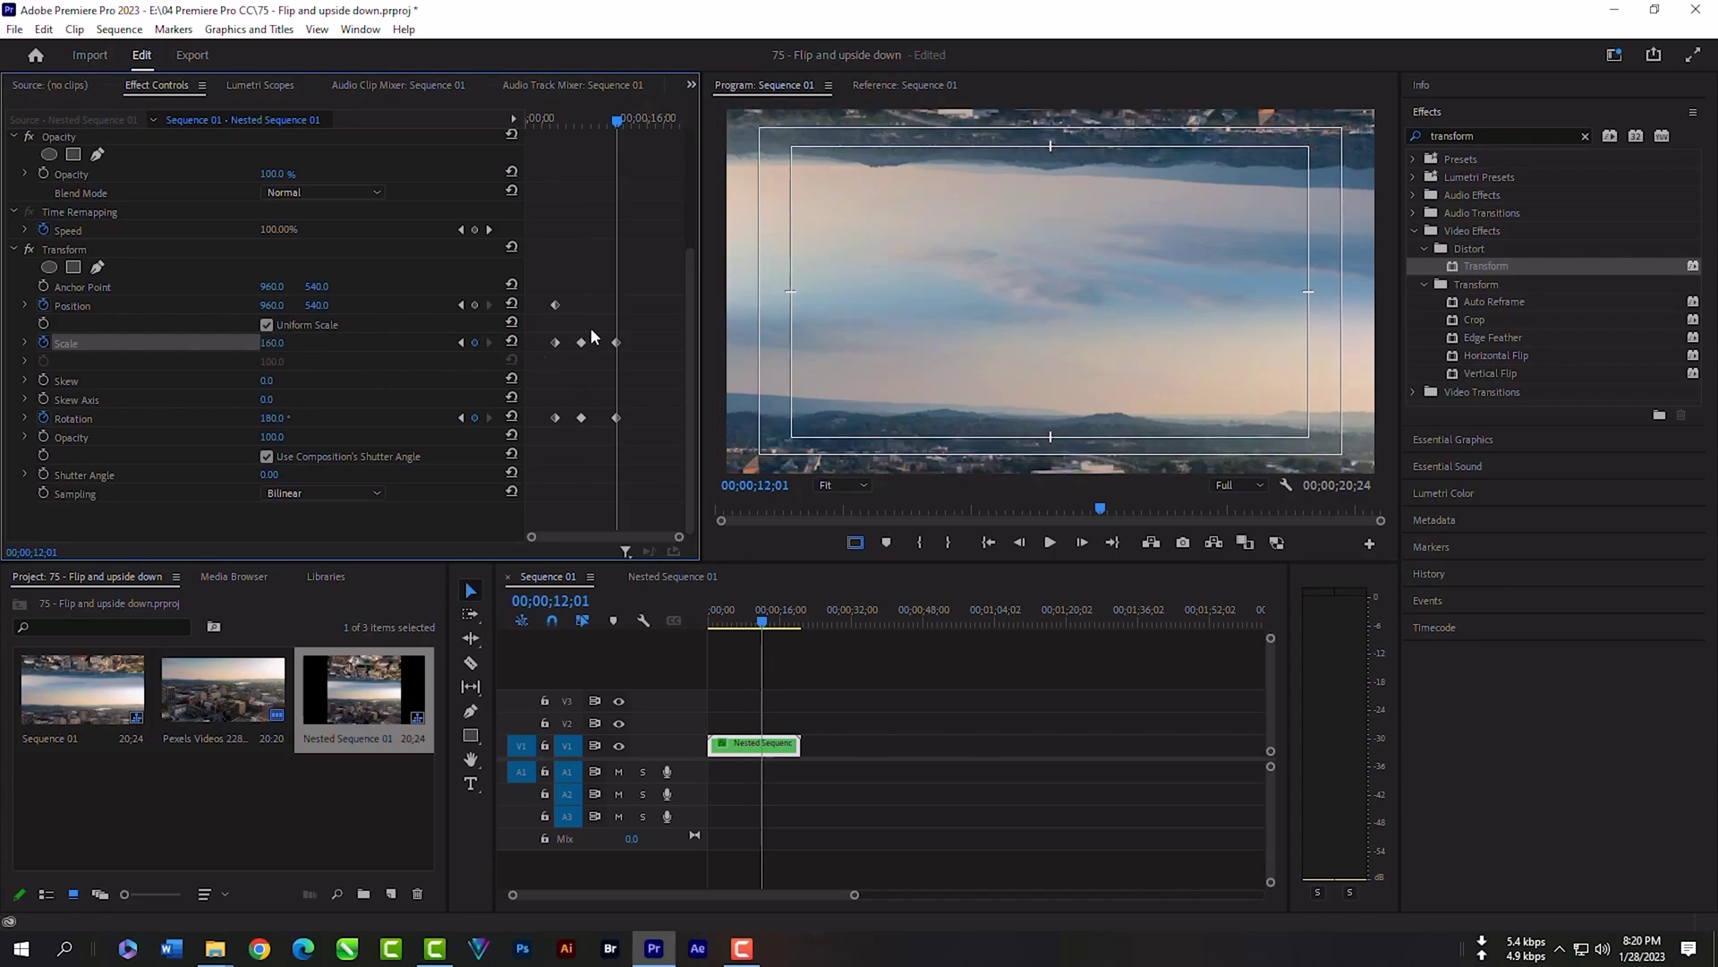
click(581, 341)
click(275, 342)
click(1047, 548)
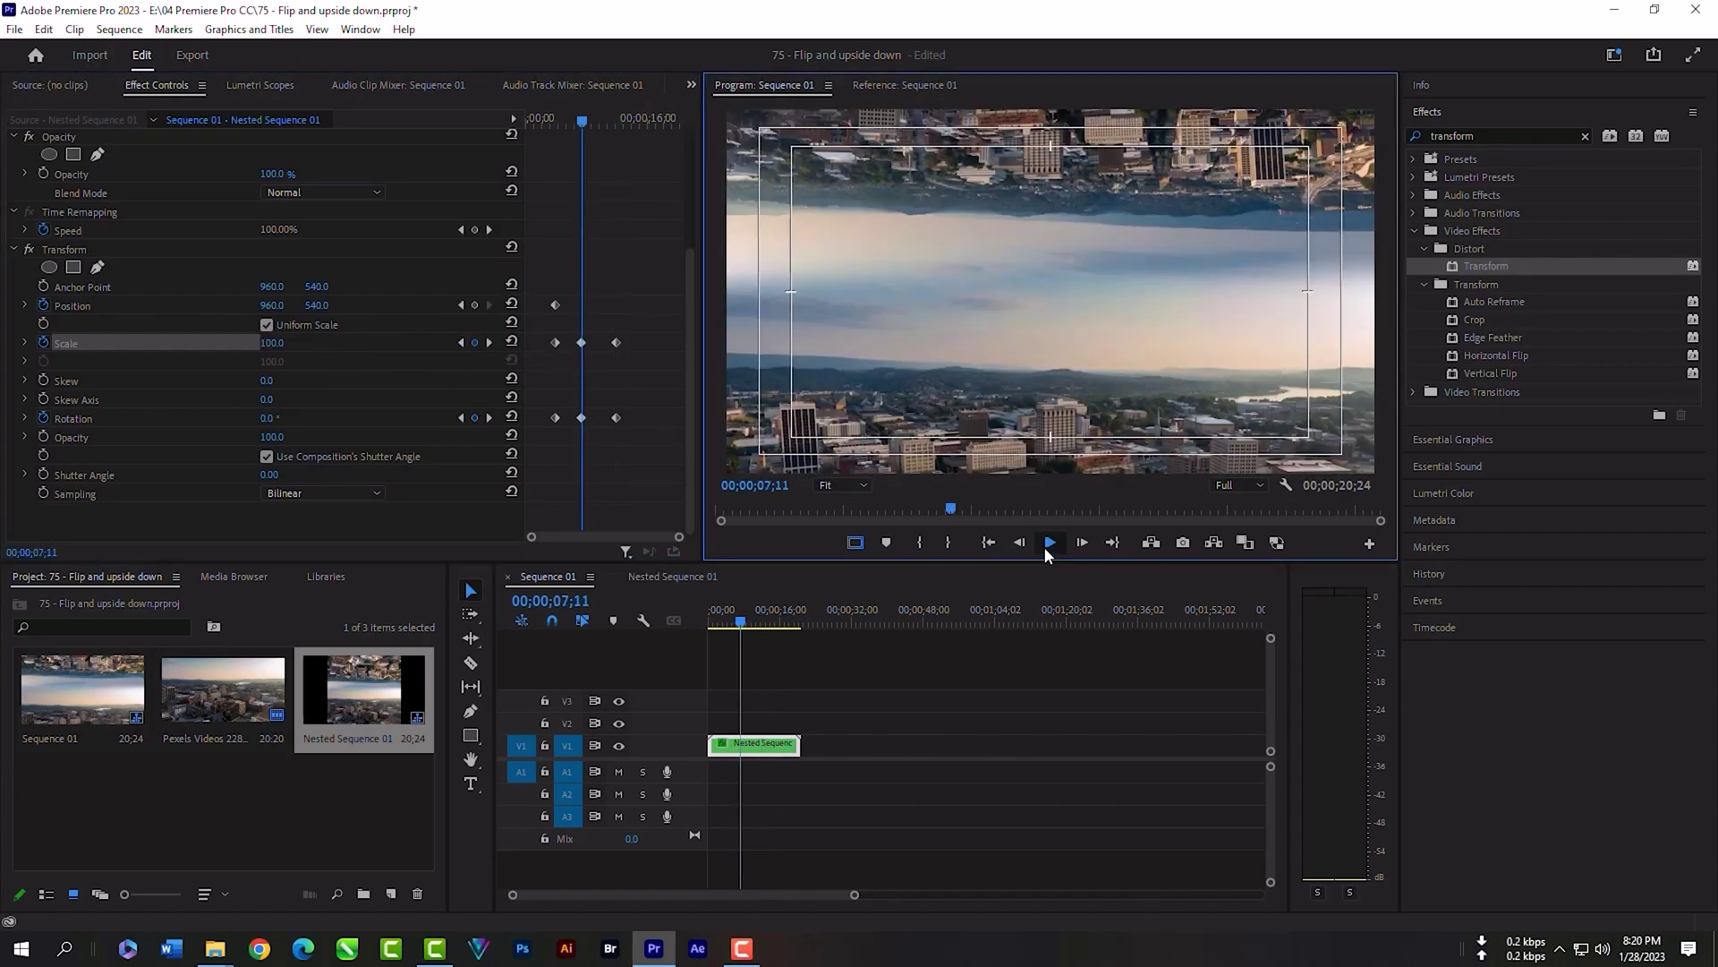
click(324, 356)
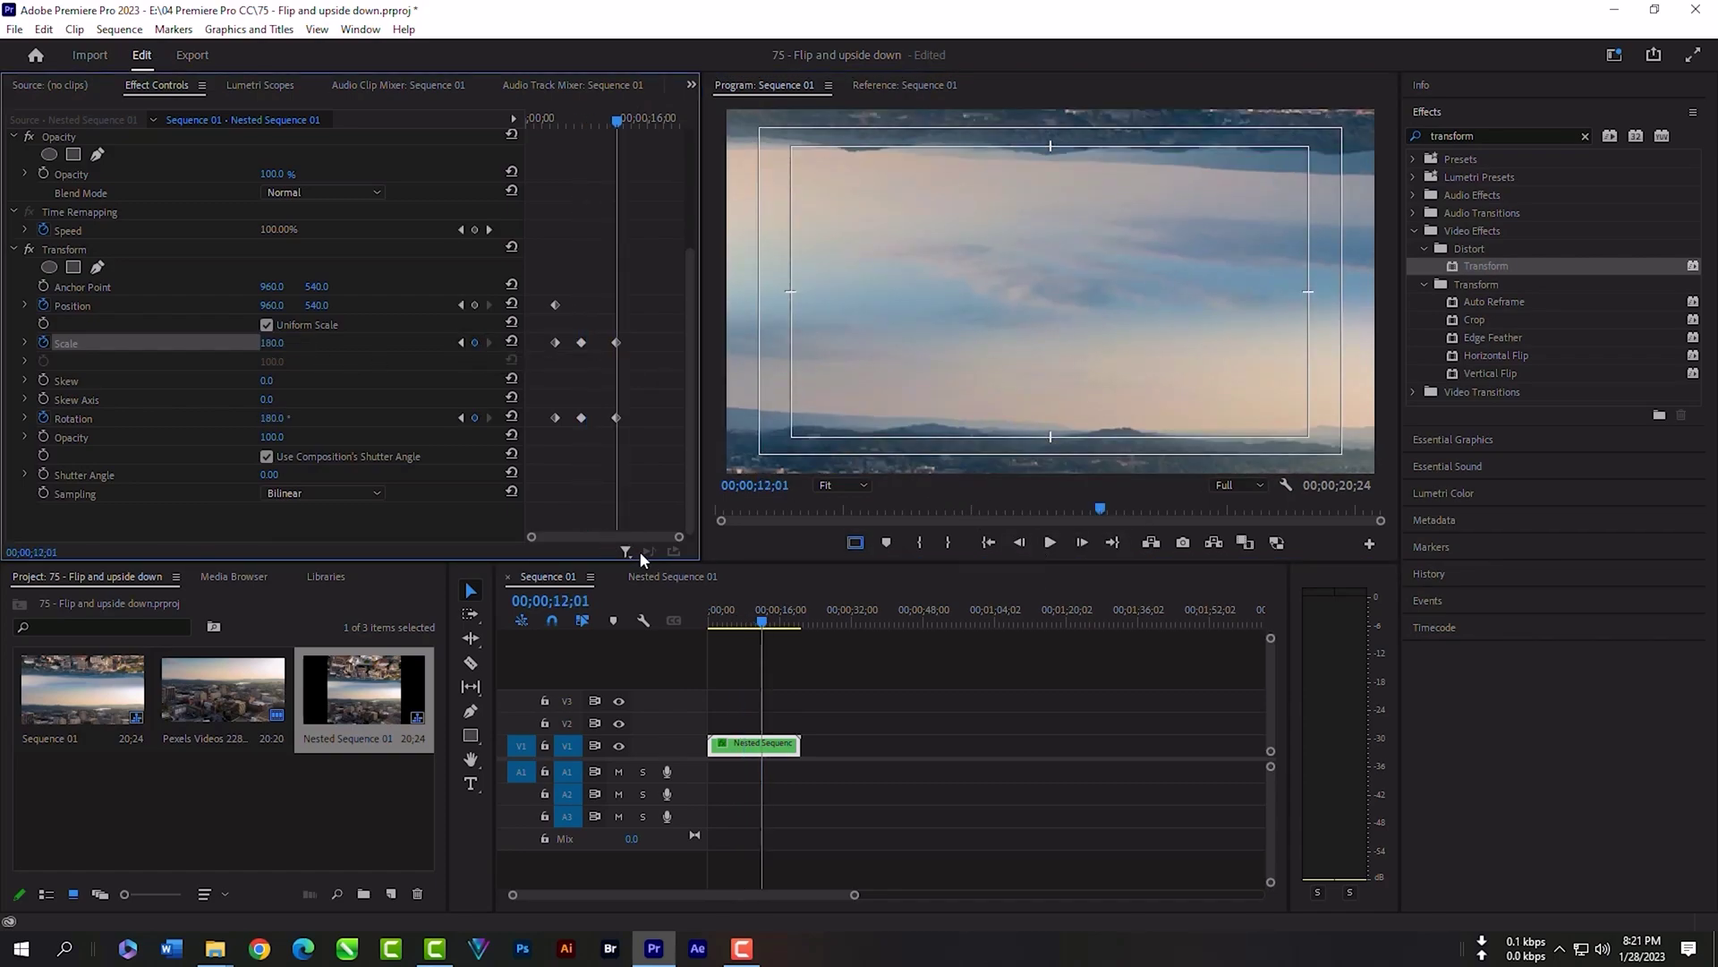
click(584, 121)
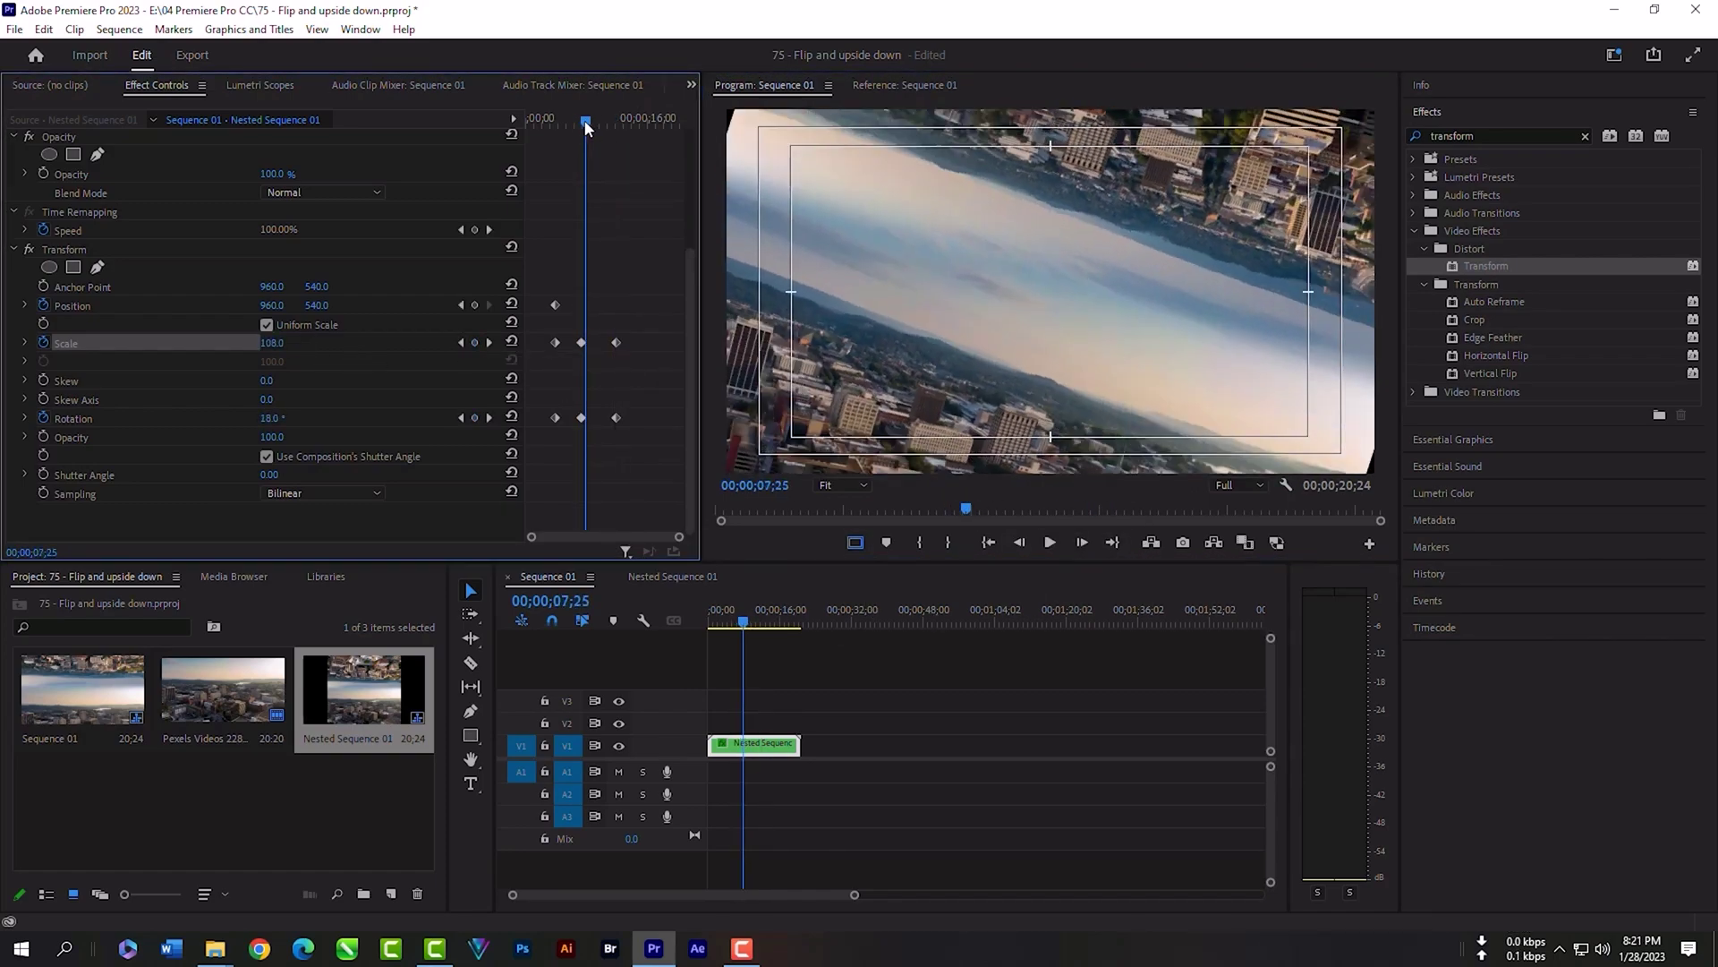
drag(586, 127, 616, 126)
key(space)
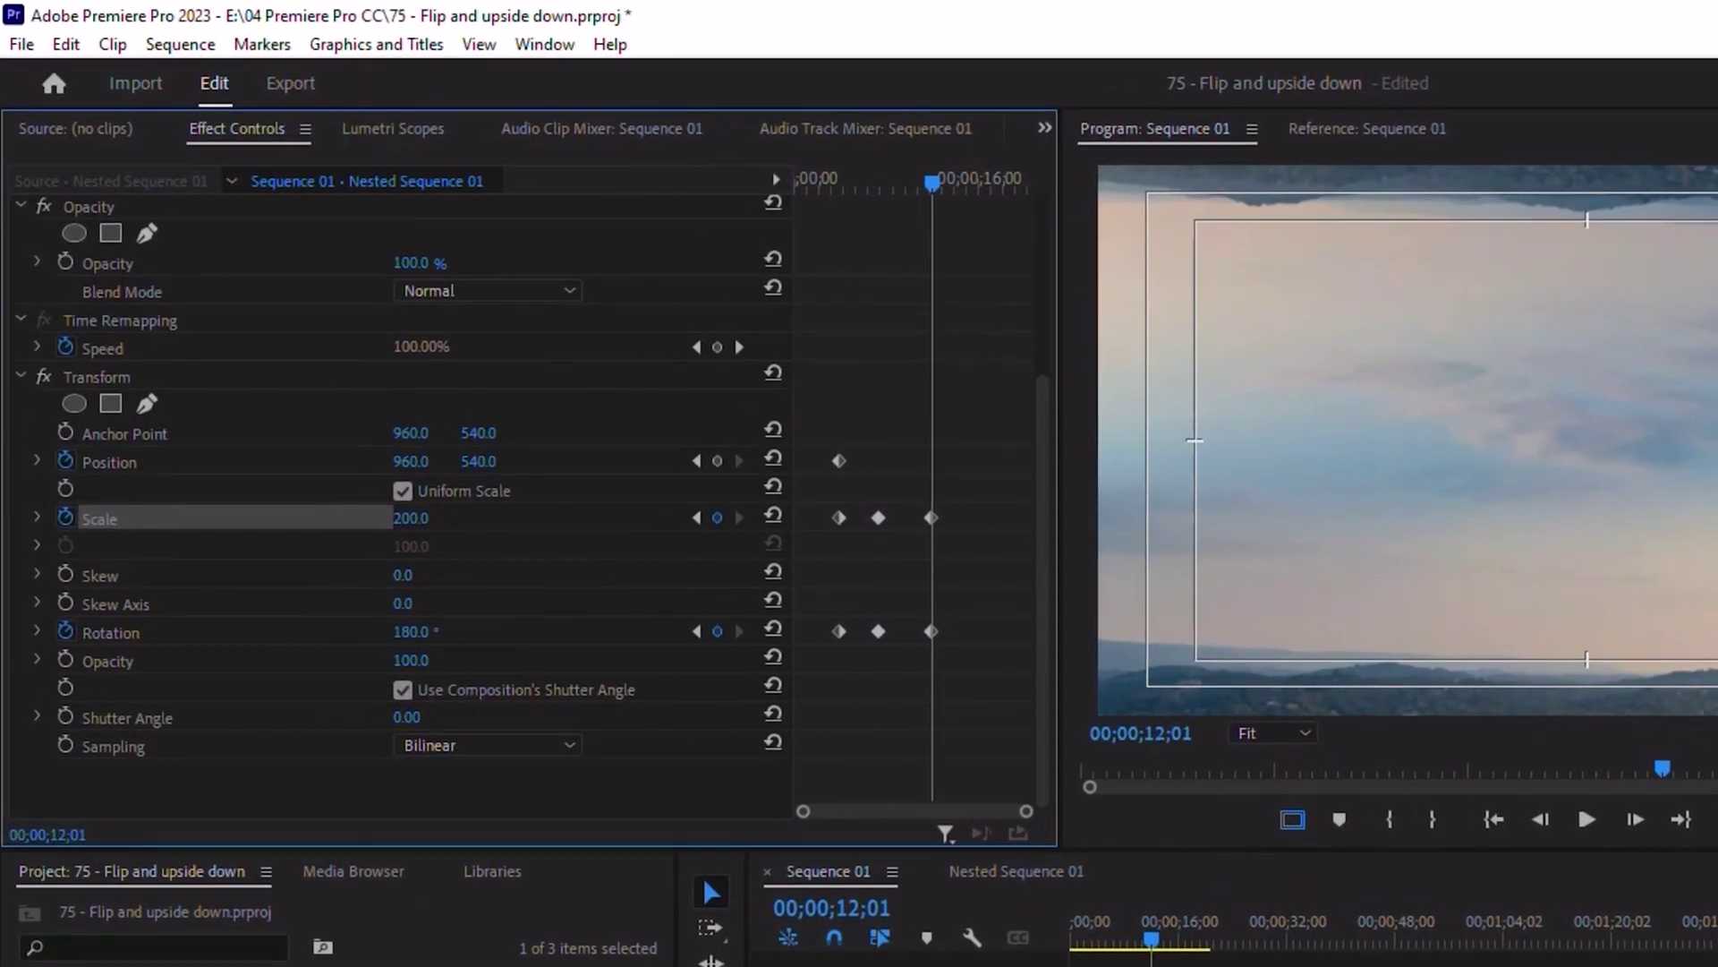
- Change the end keyframe Scale to 210 and preview from the middle keyframe
click(411, 517)
text(210)
key(Return)
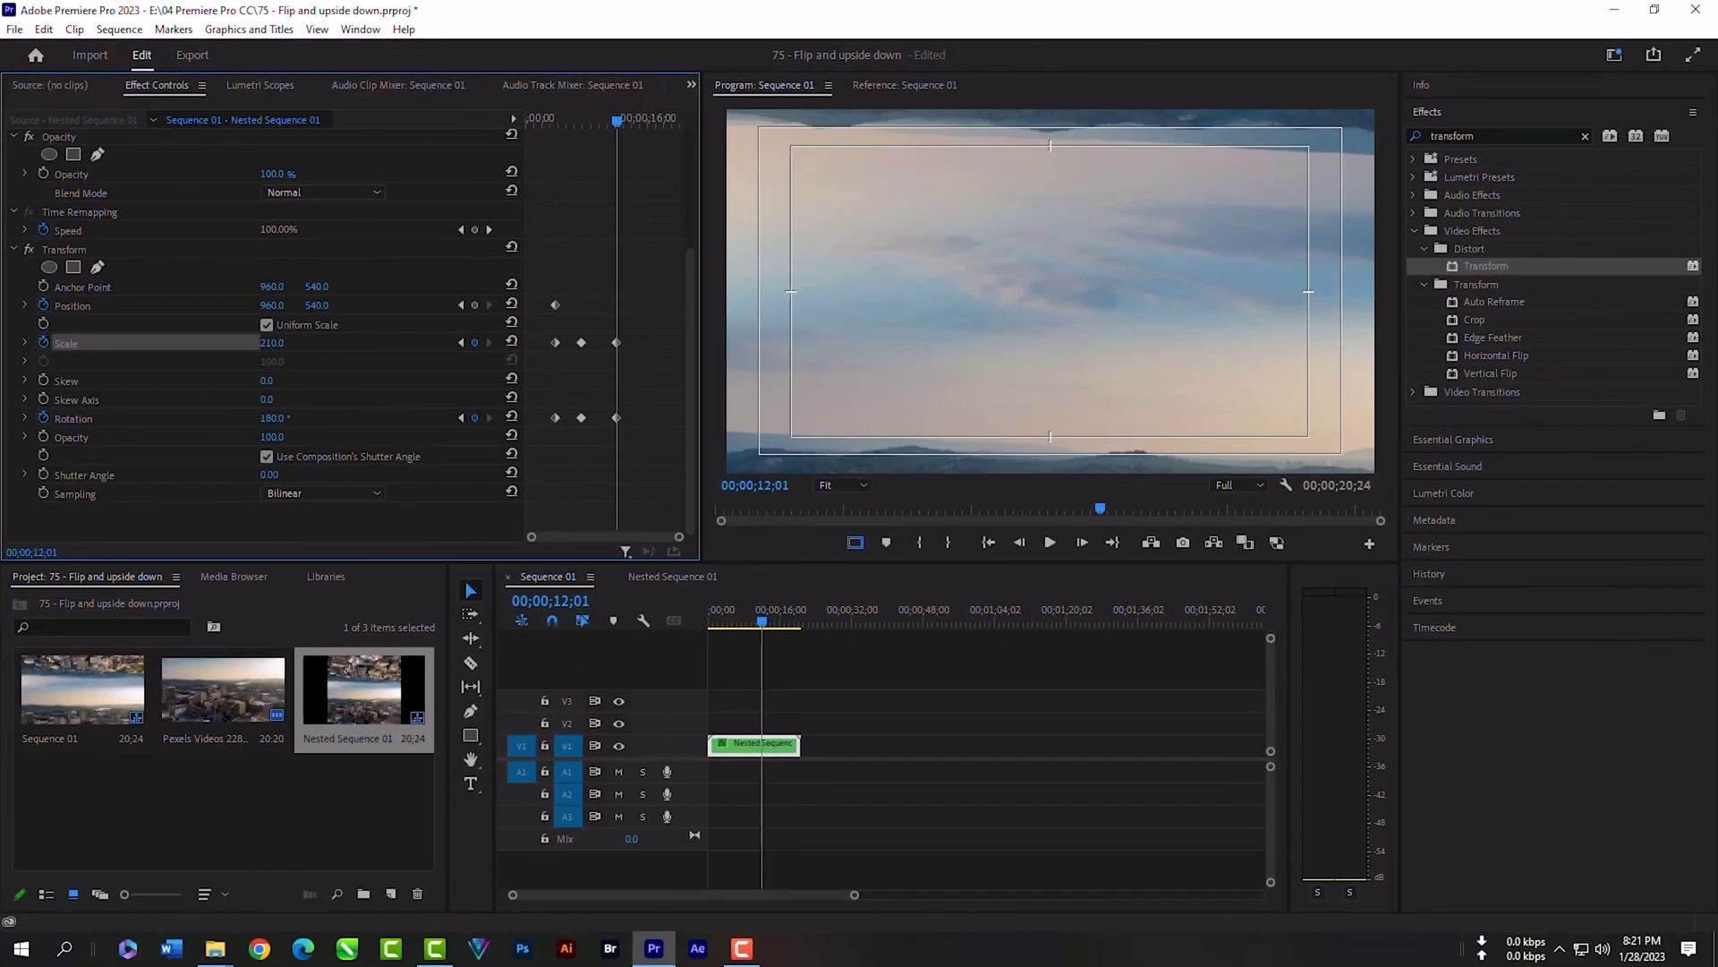
click(460, 342)
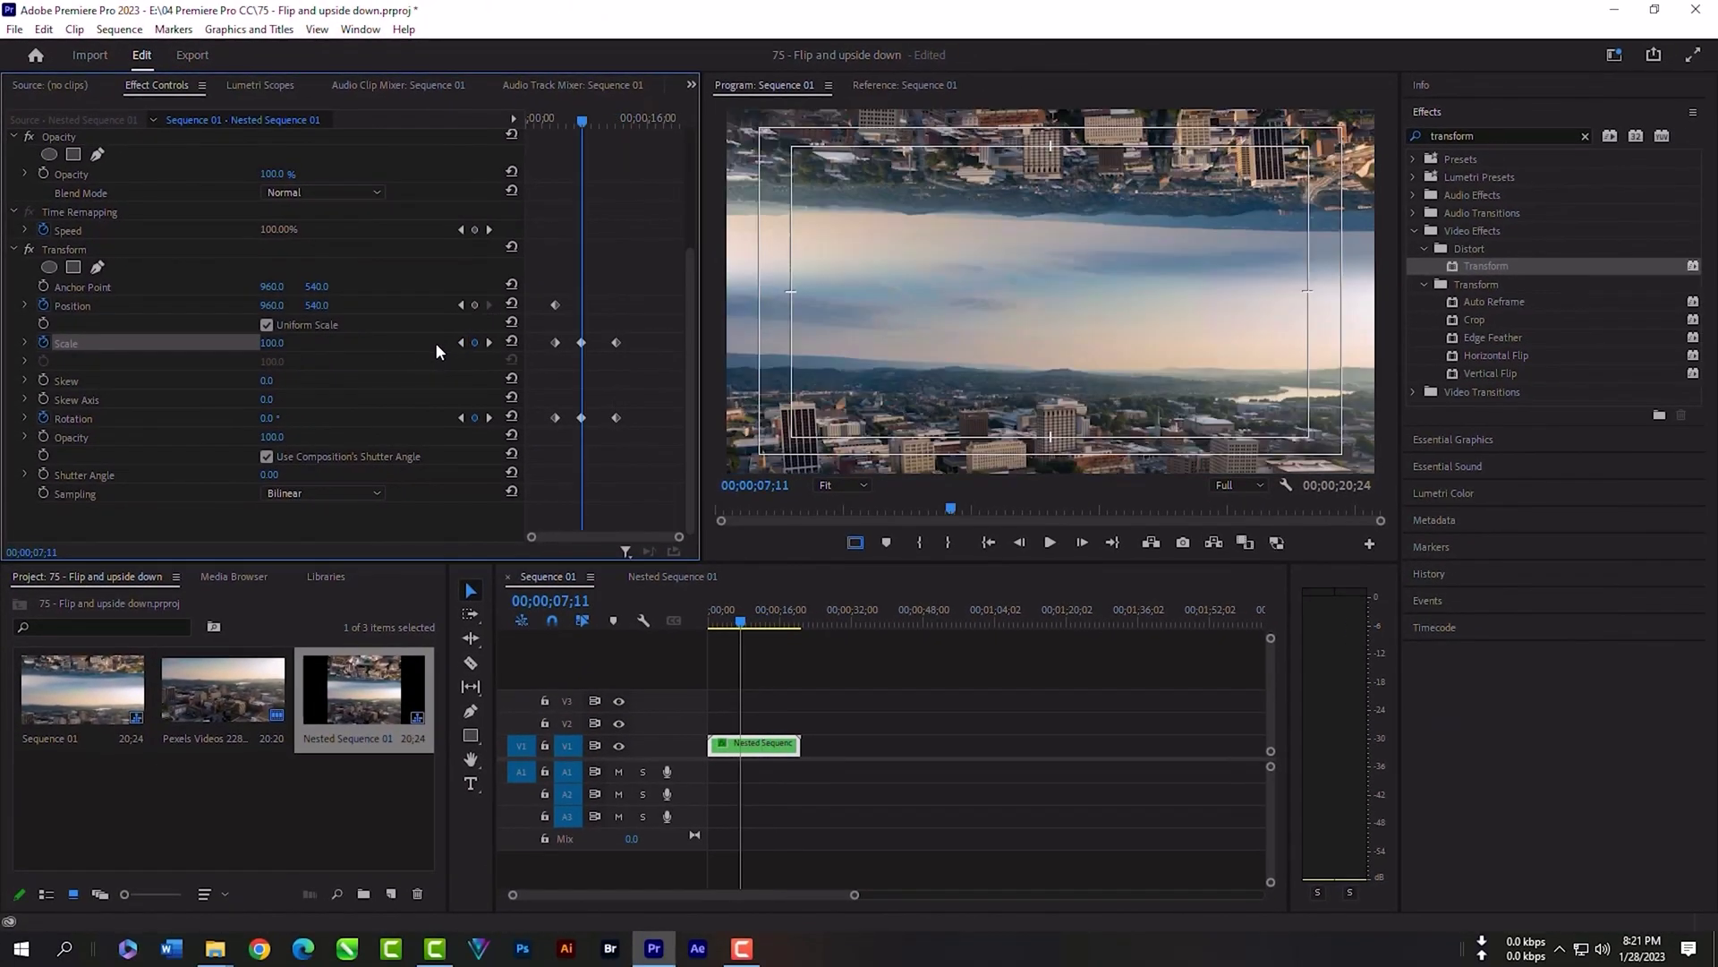
key(space)
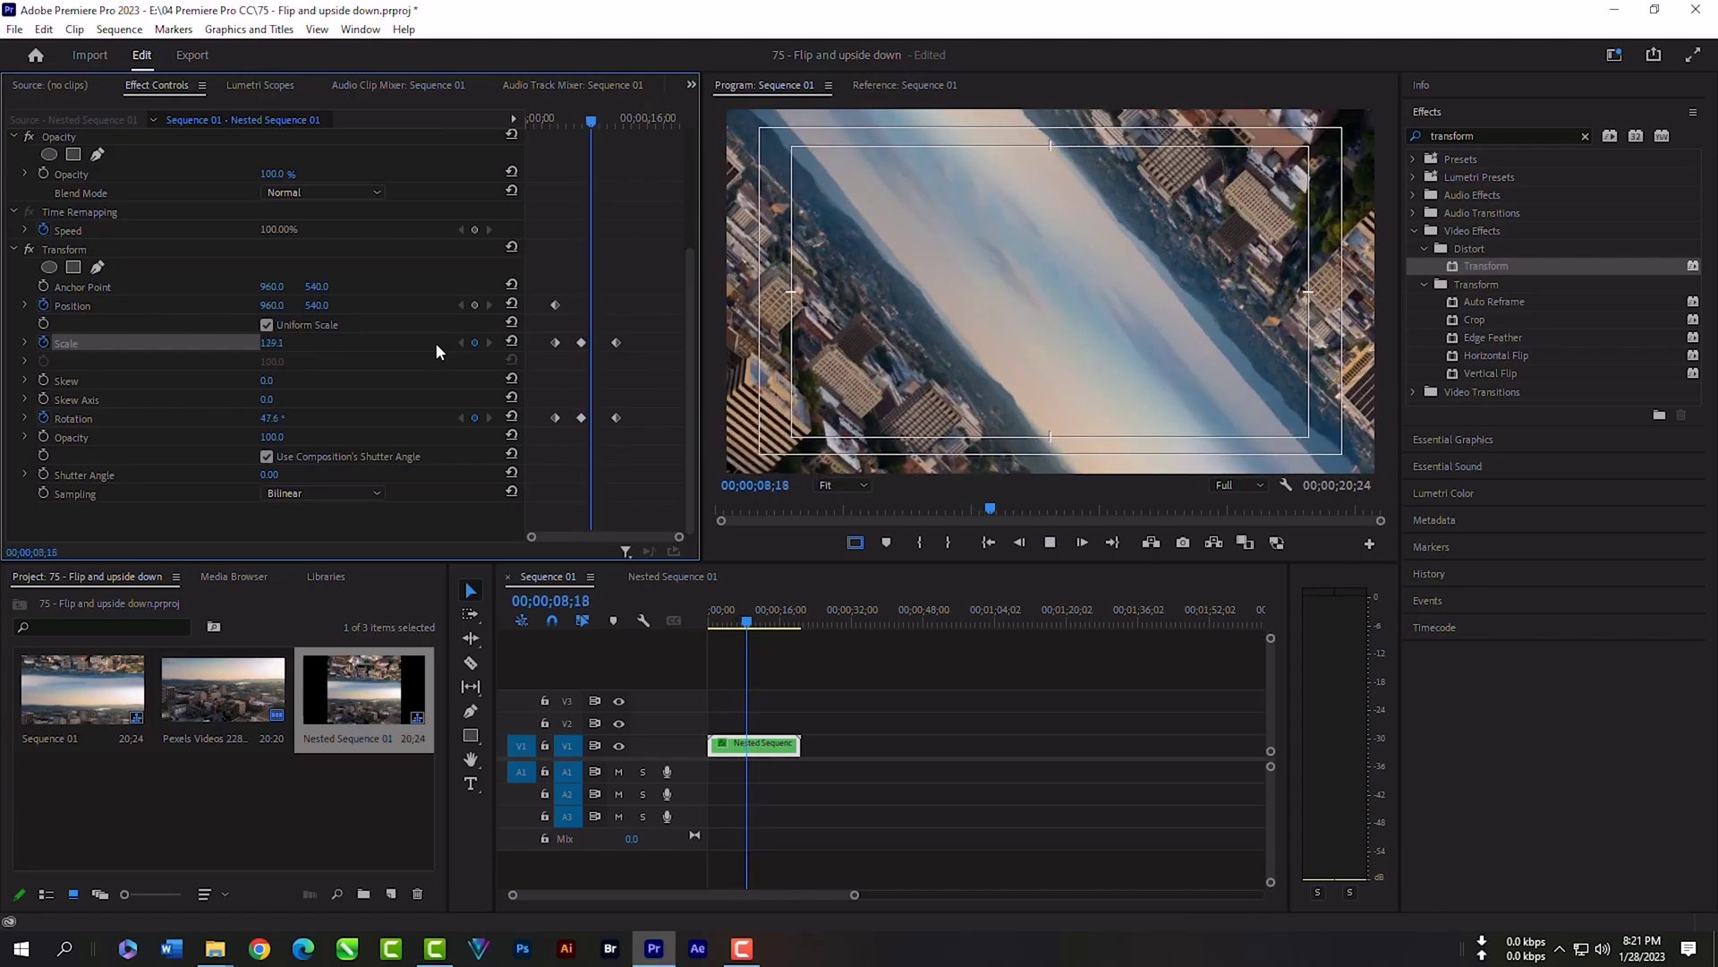
- Stop playback, render the sequence effects in to out, and play the rendered preview
click(835, 778)
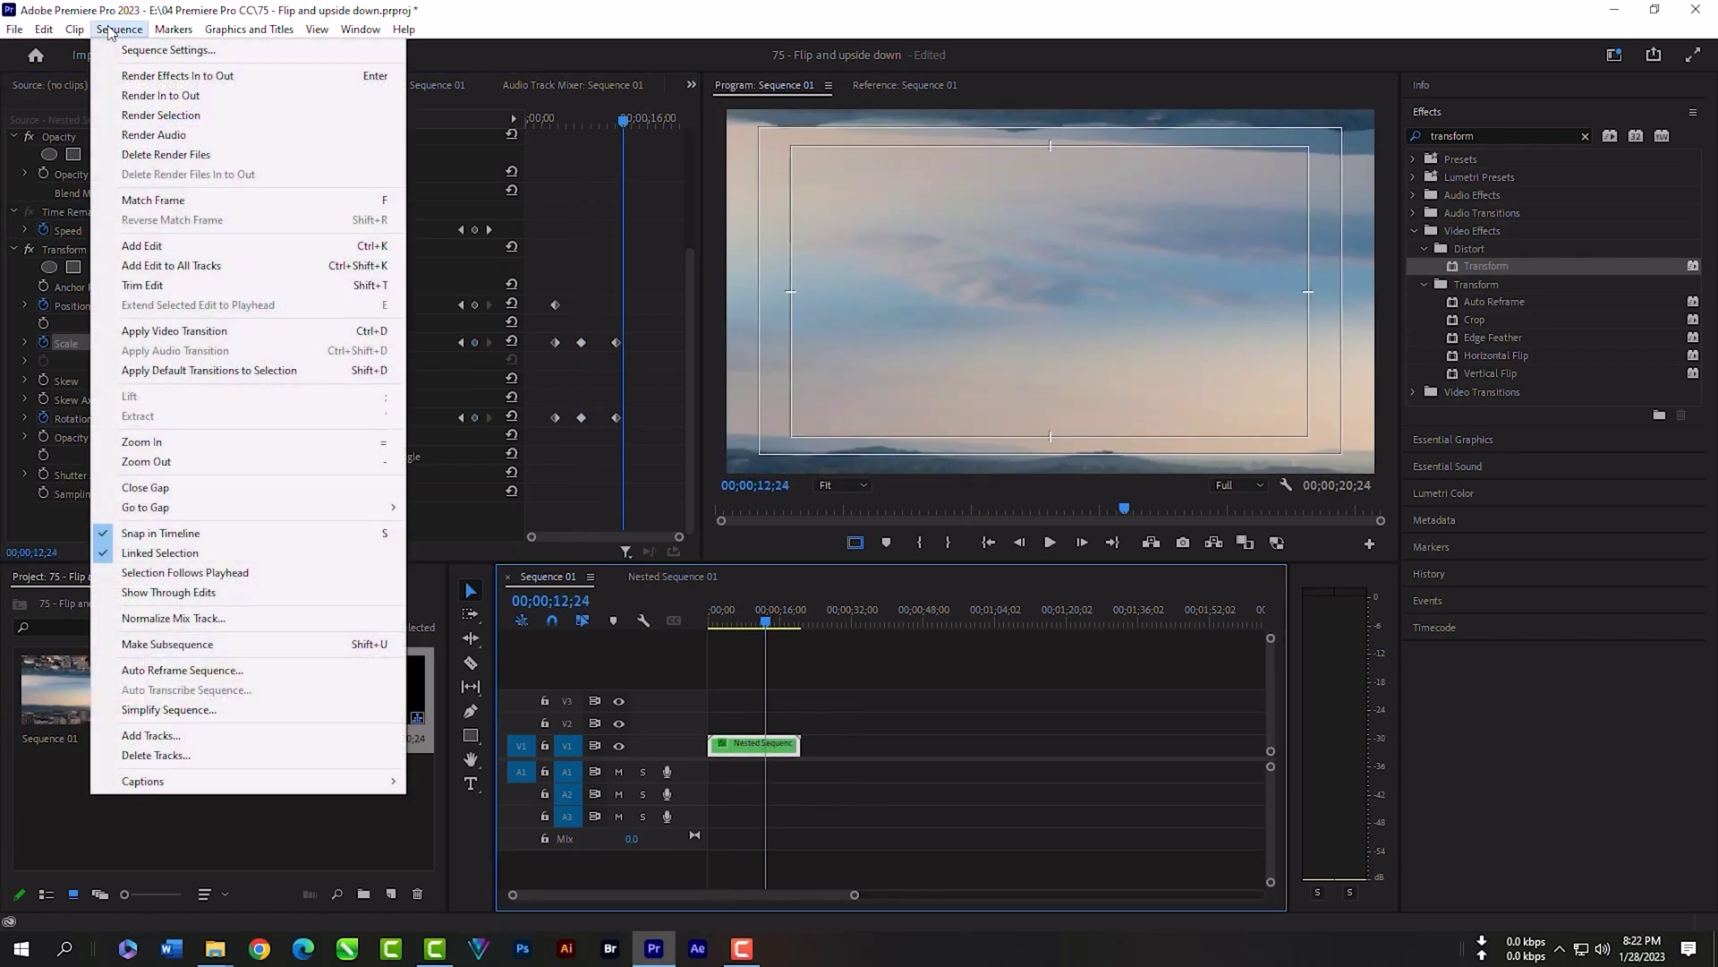
click(179, 76)
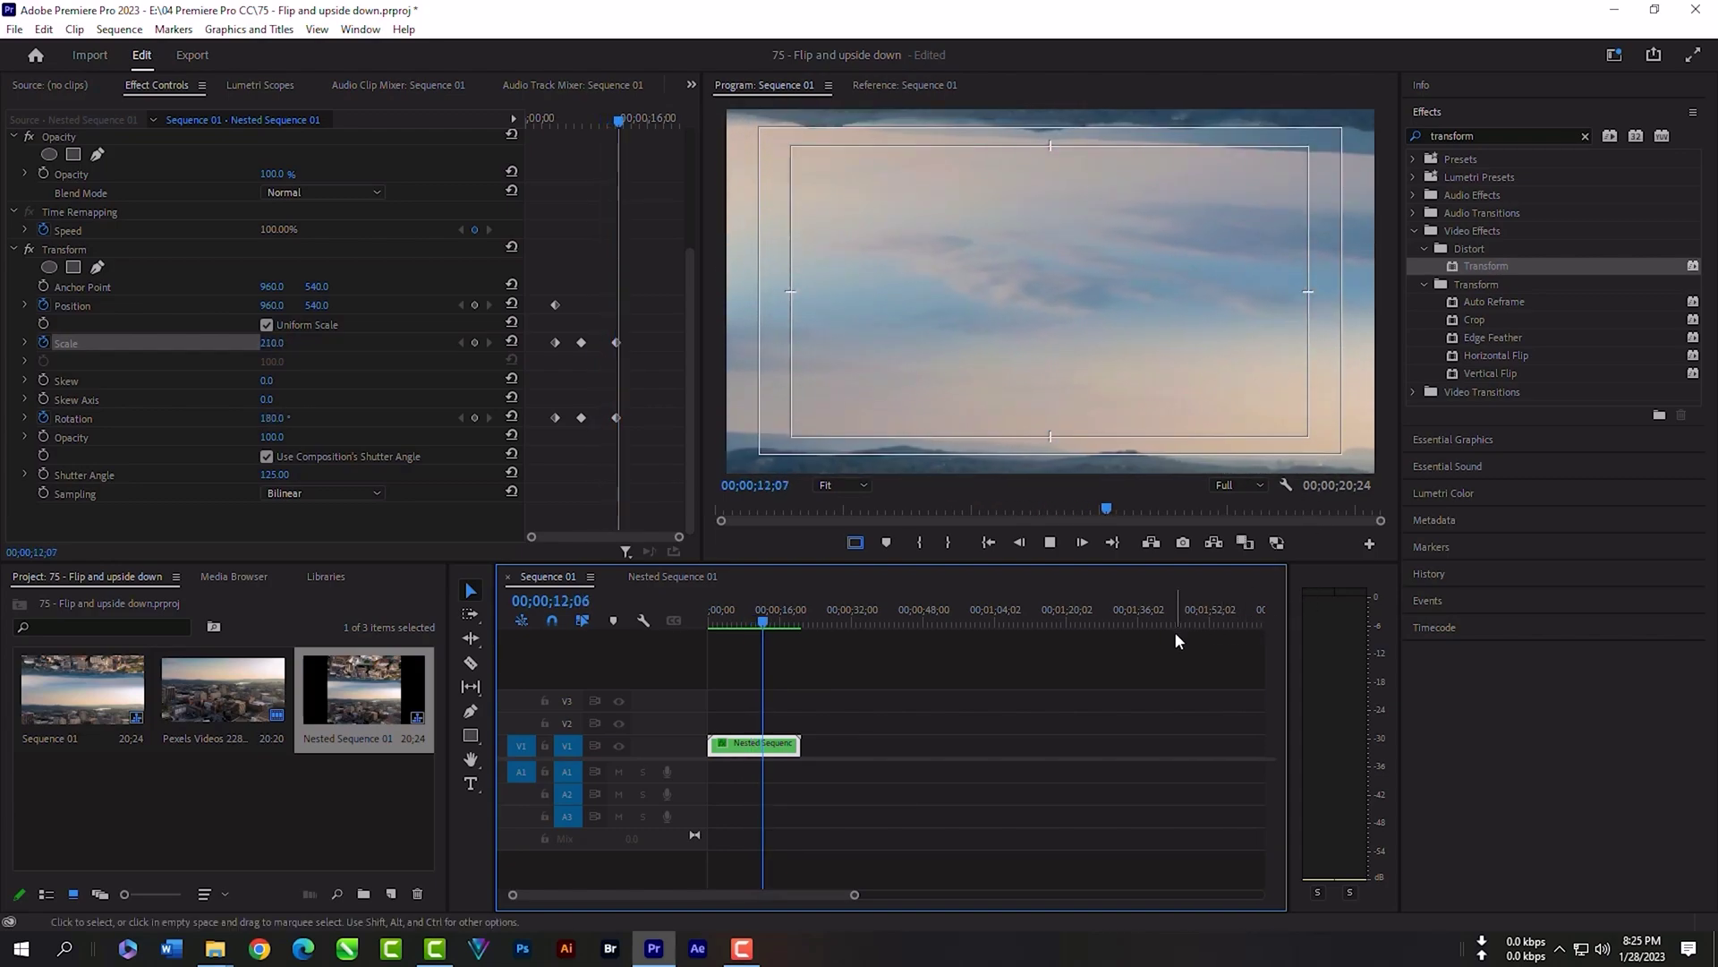
click(1050, 543)
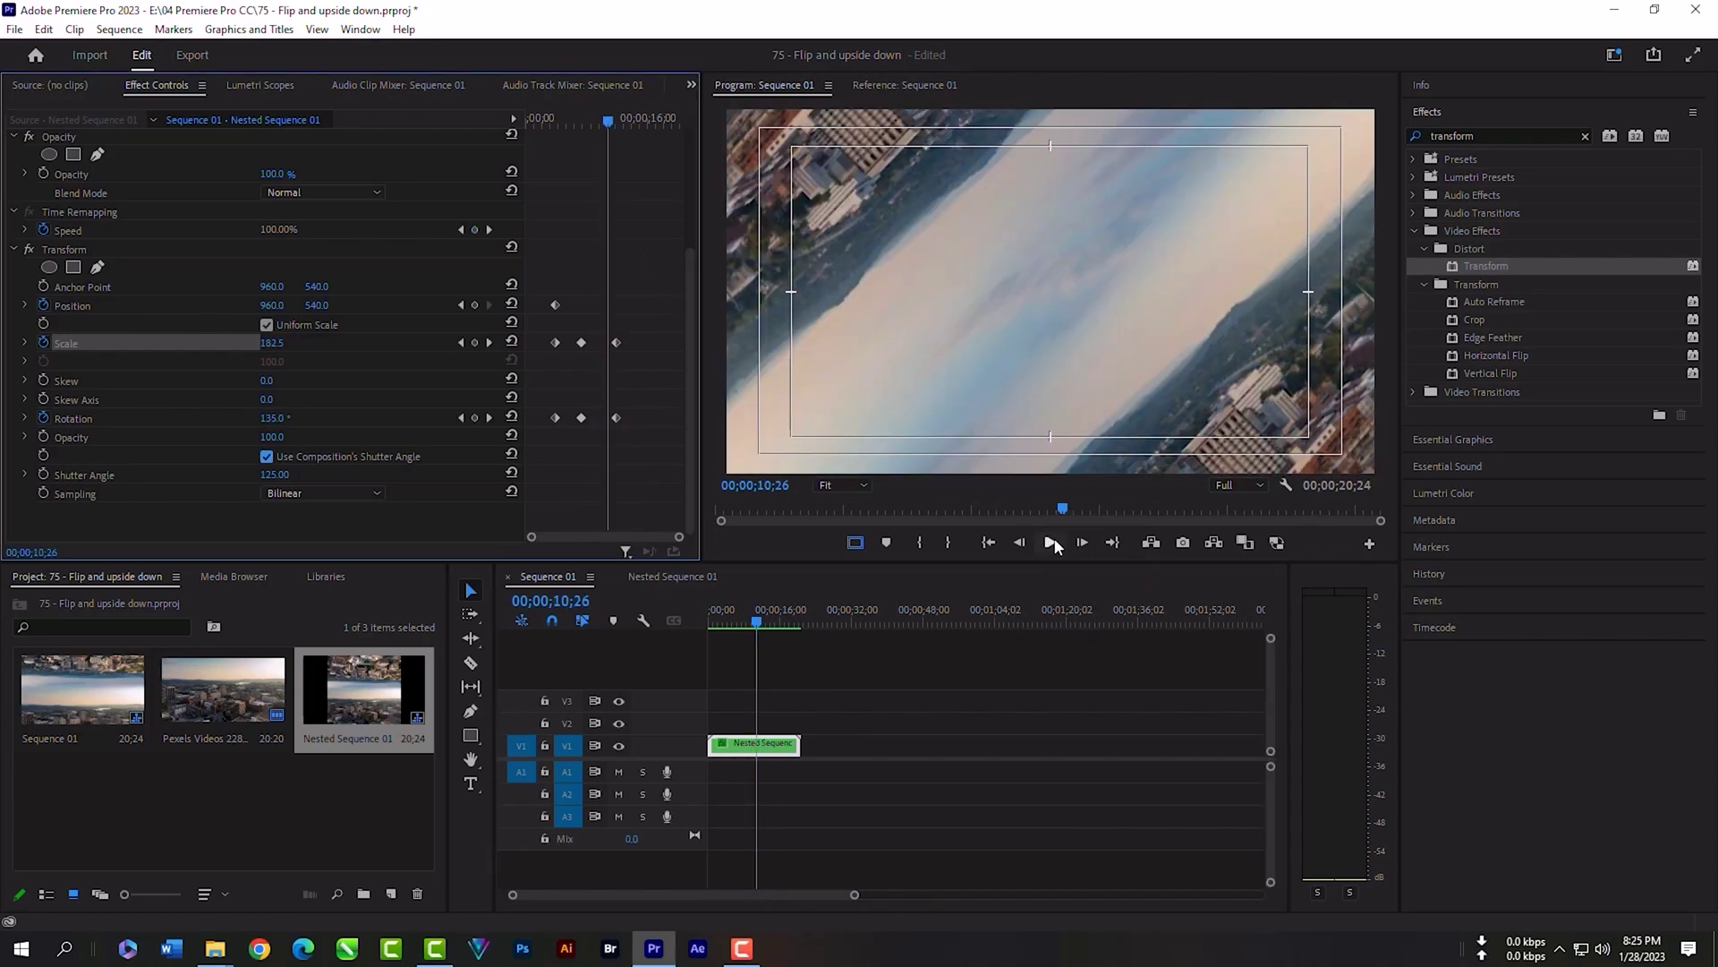
click(1051, 542)
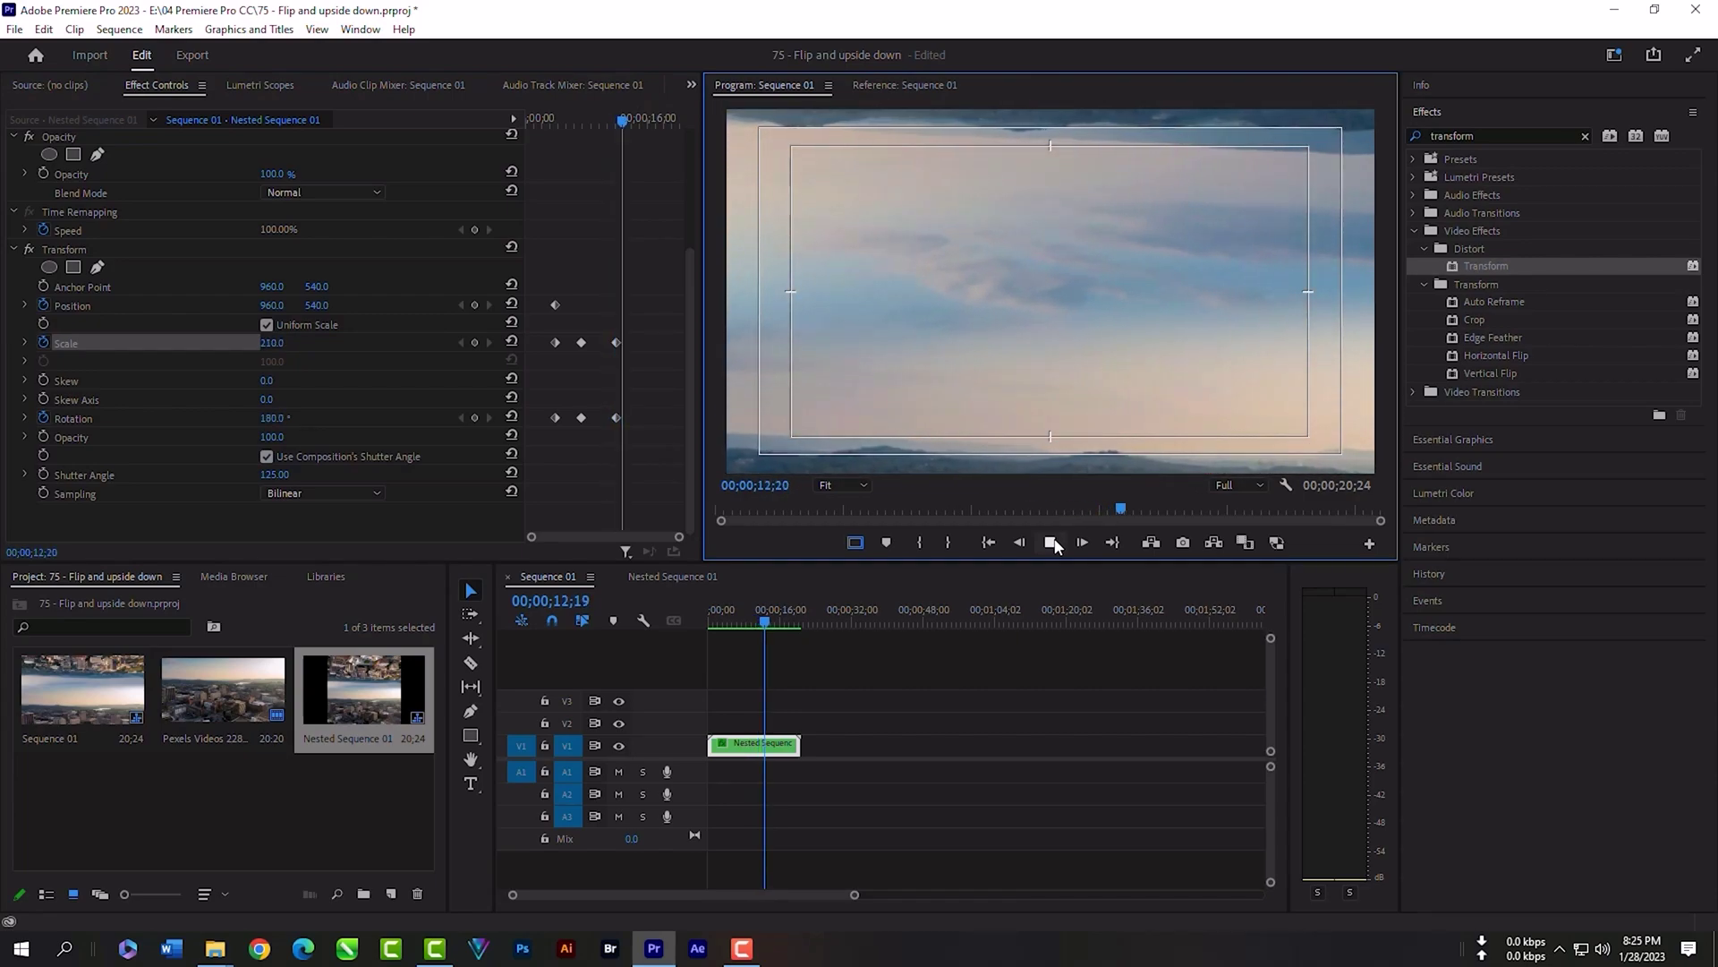
- At 14;08 add Rotation and Scale keyframes returning to 0° and 100, then preview
drag(624, 125, 633, 125)
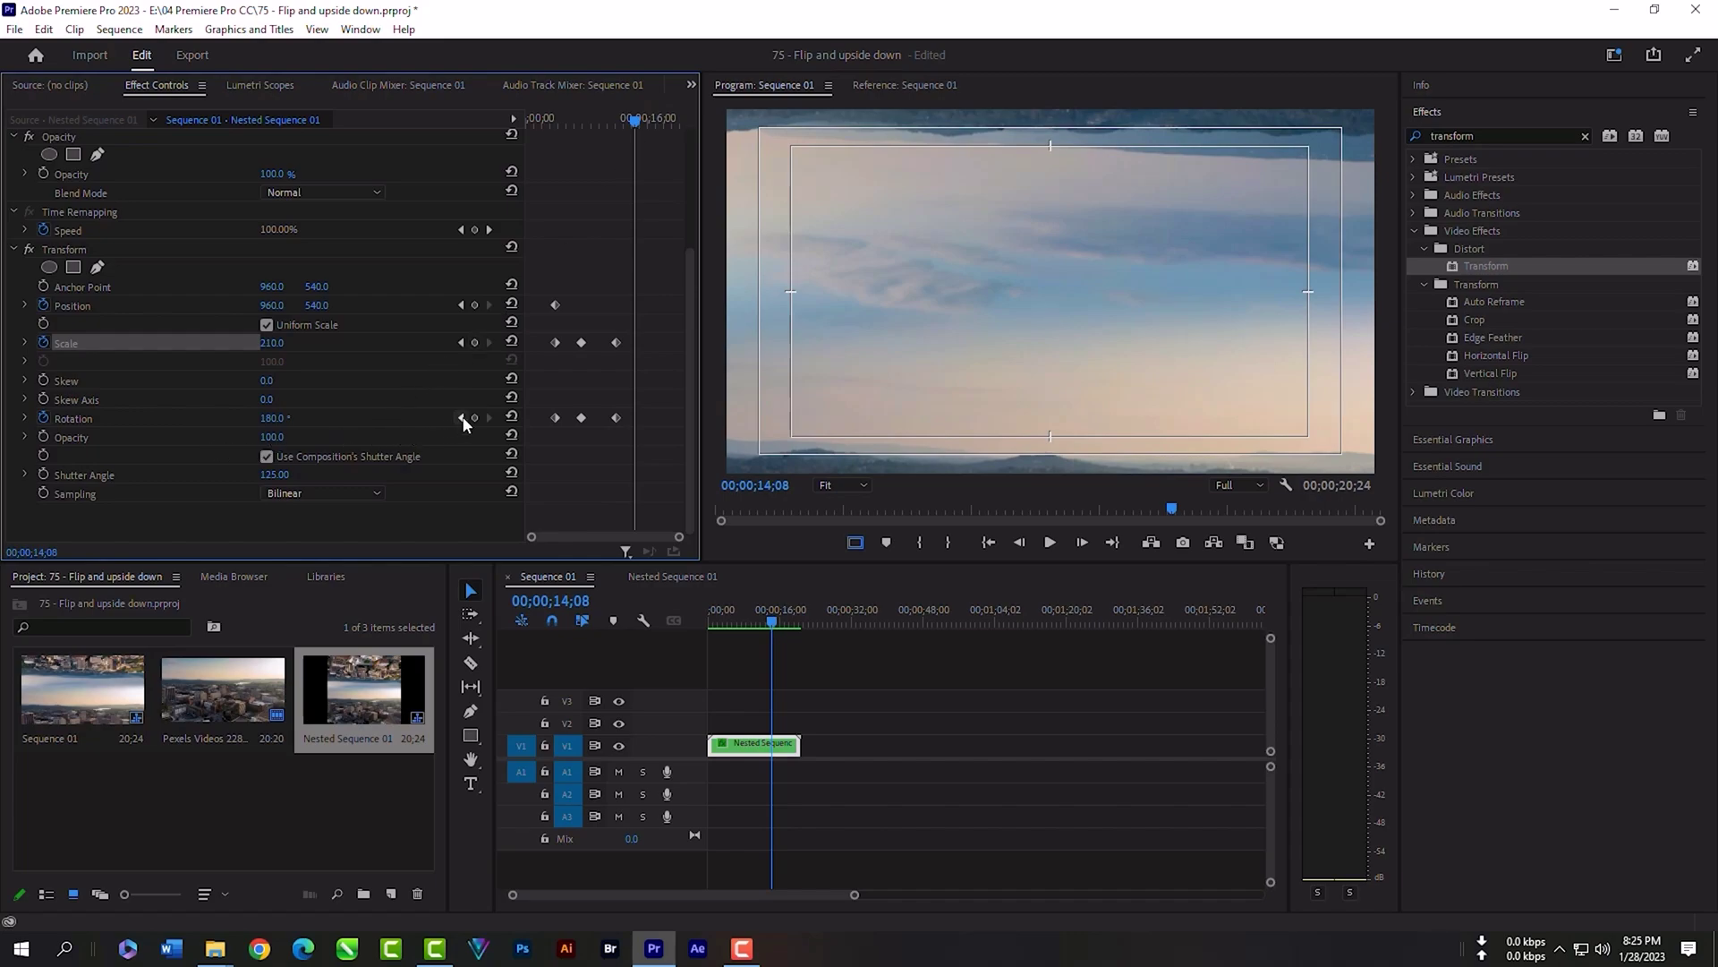
click(281, 424)
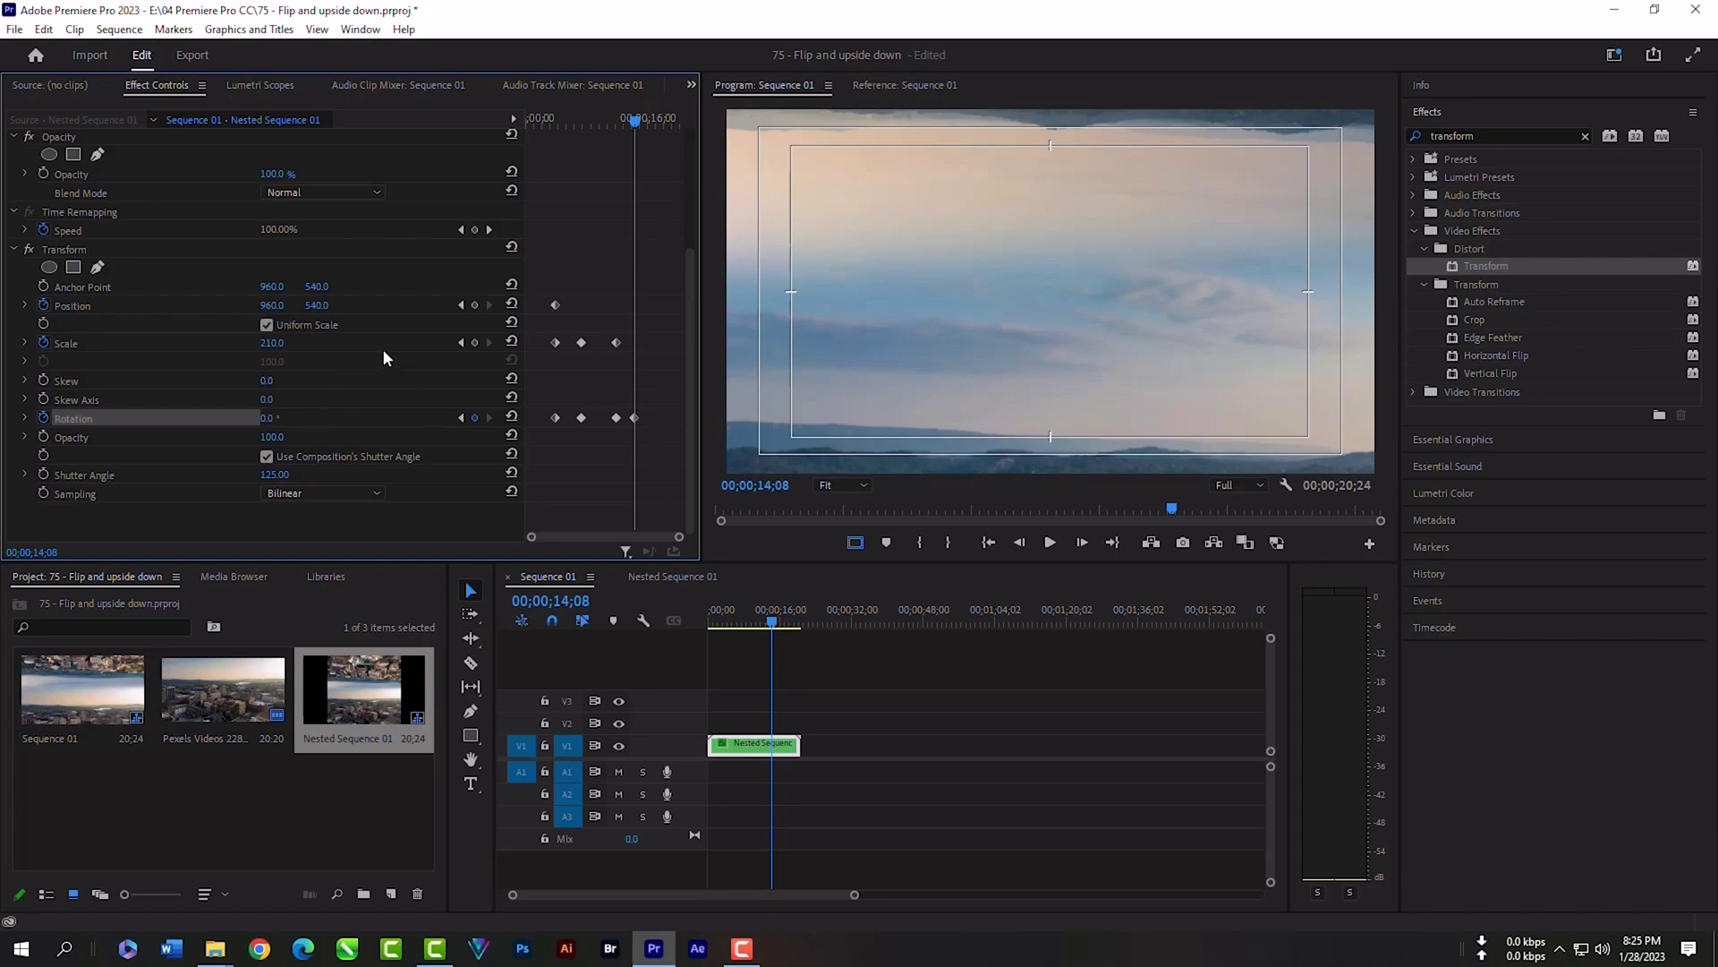
click(477, 344)
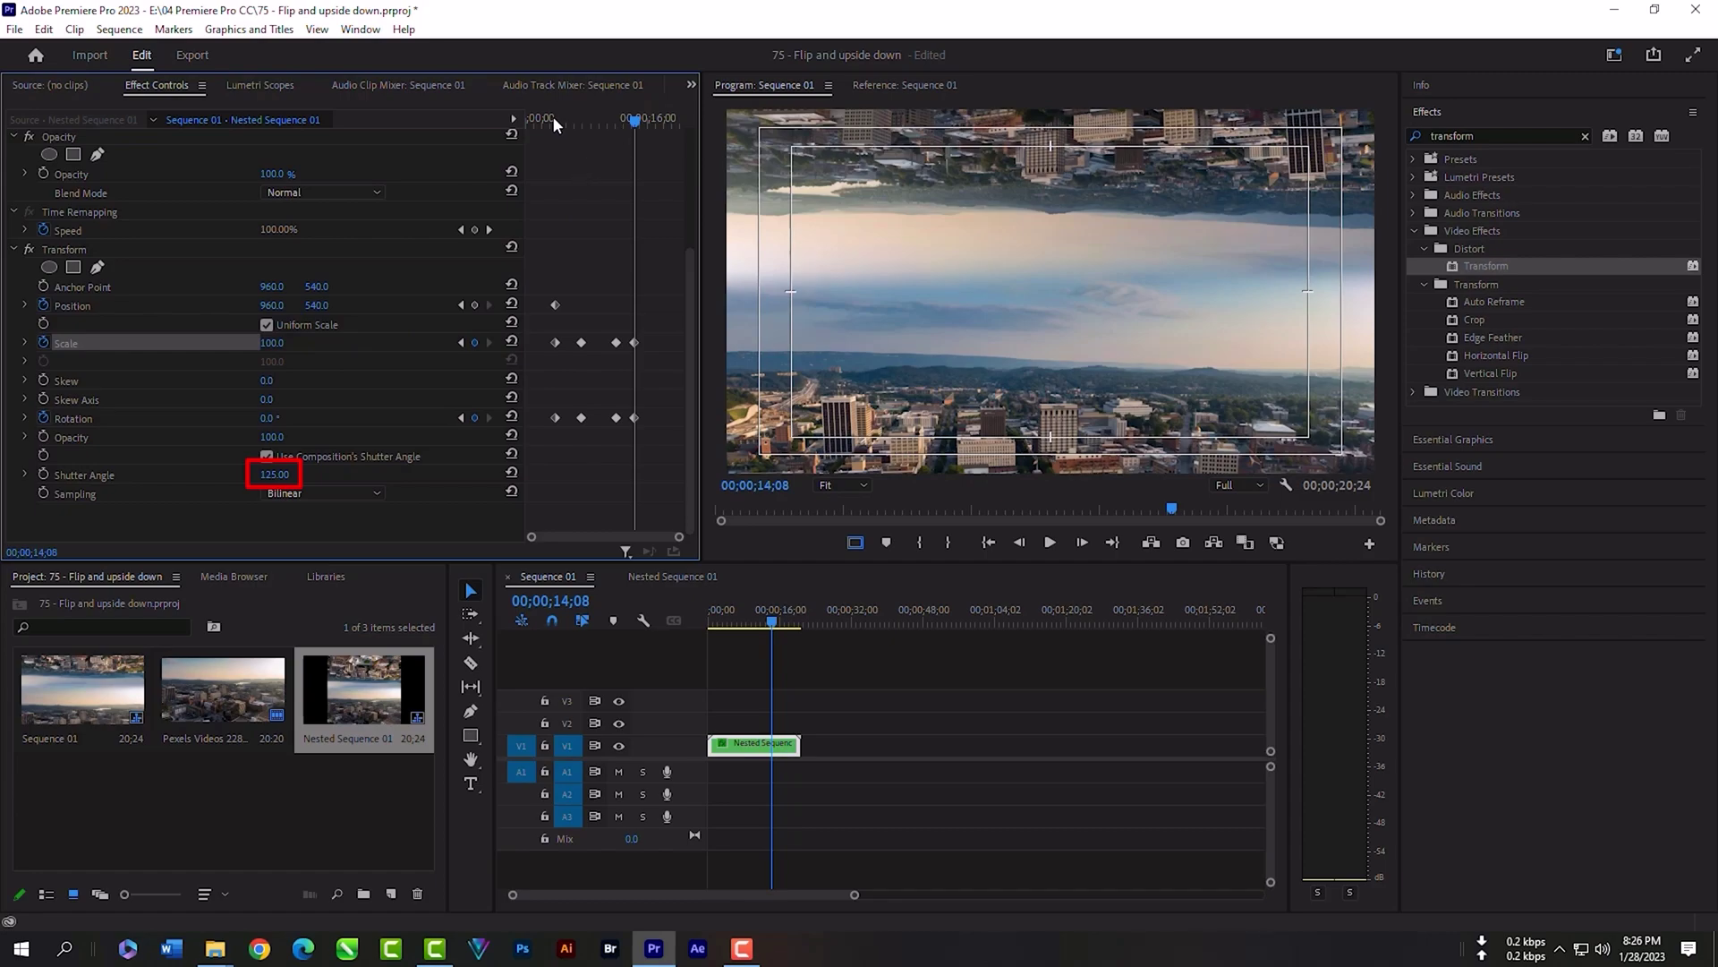
click(461, 342)
click(1052, 544)
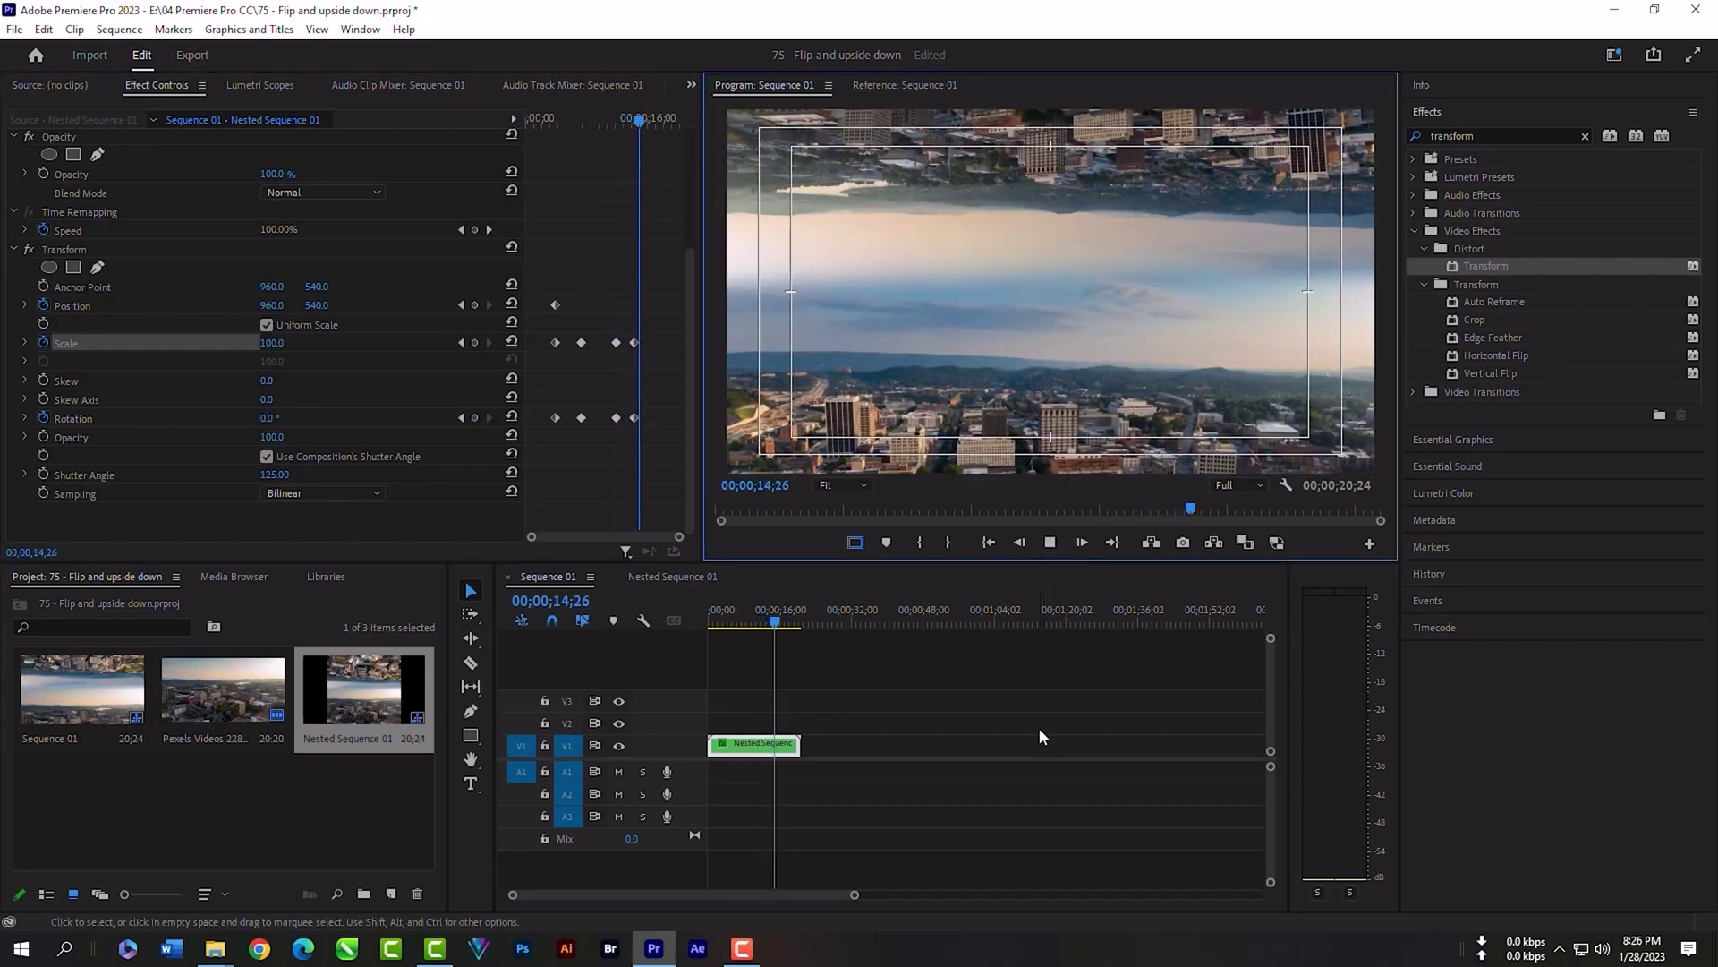
key(space)
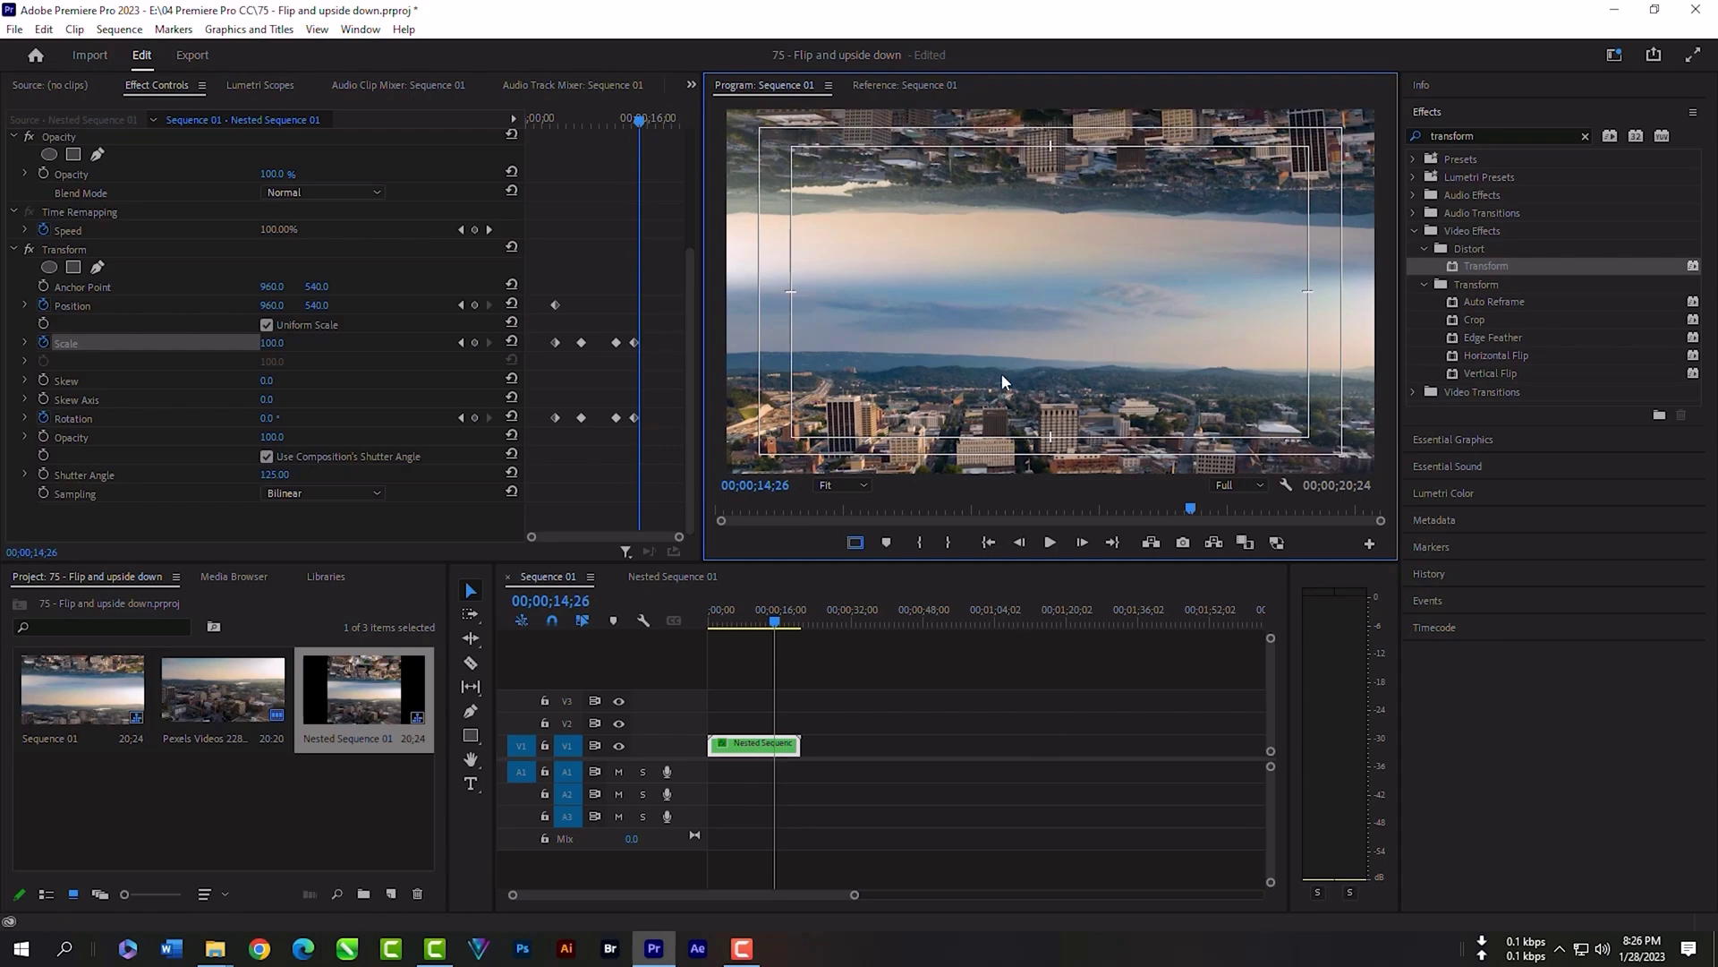
- Try Bezier interpolation on the middle keyframes, preview it, then undo the change
drag(569, 125, 590, 157)
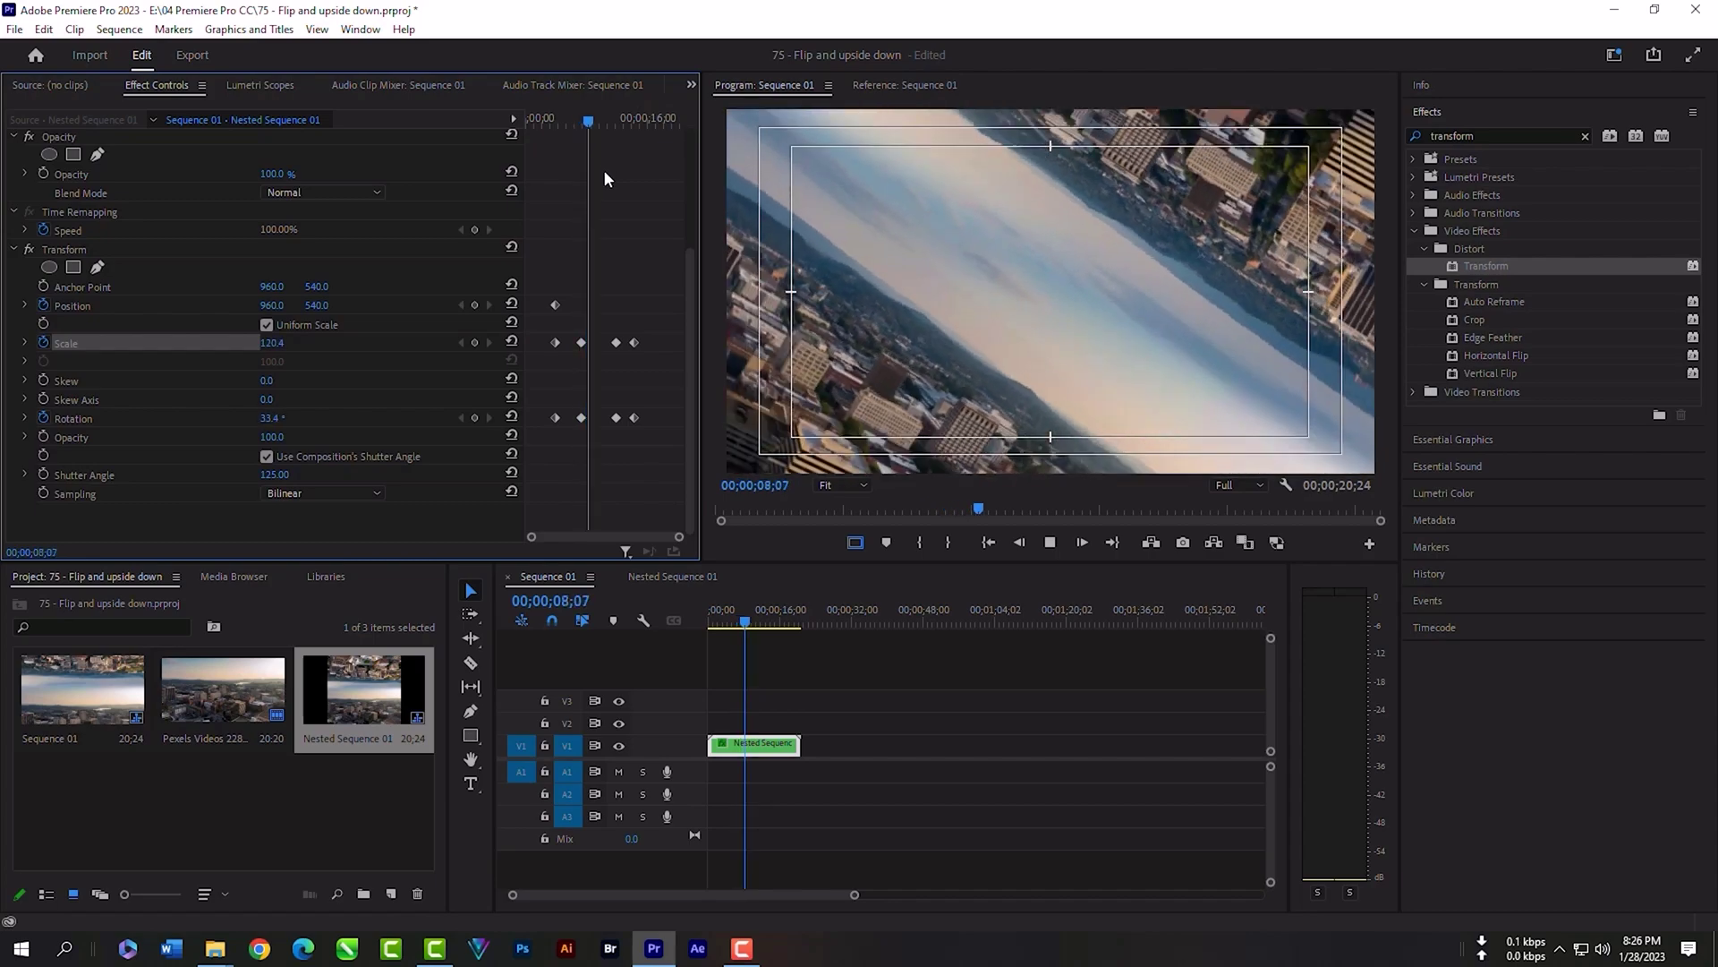
right_click(583, 344)
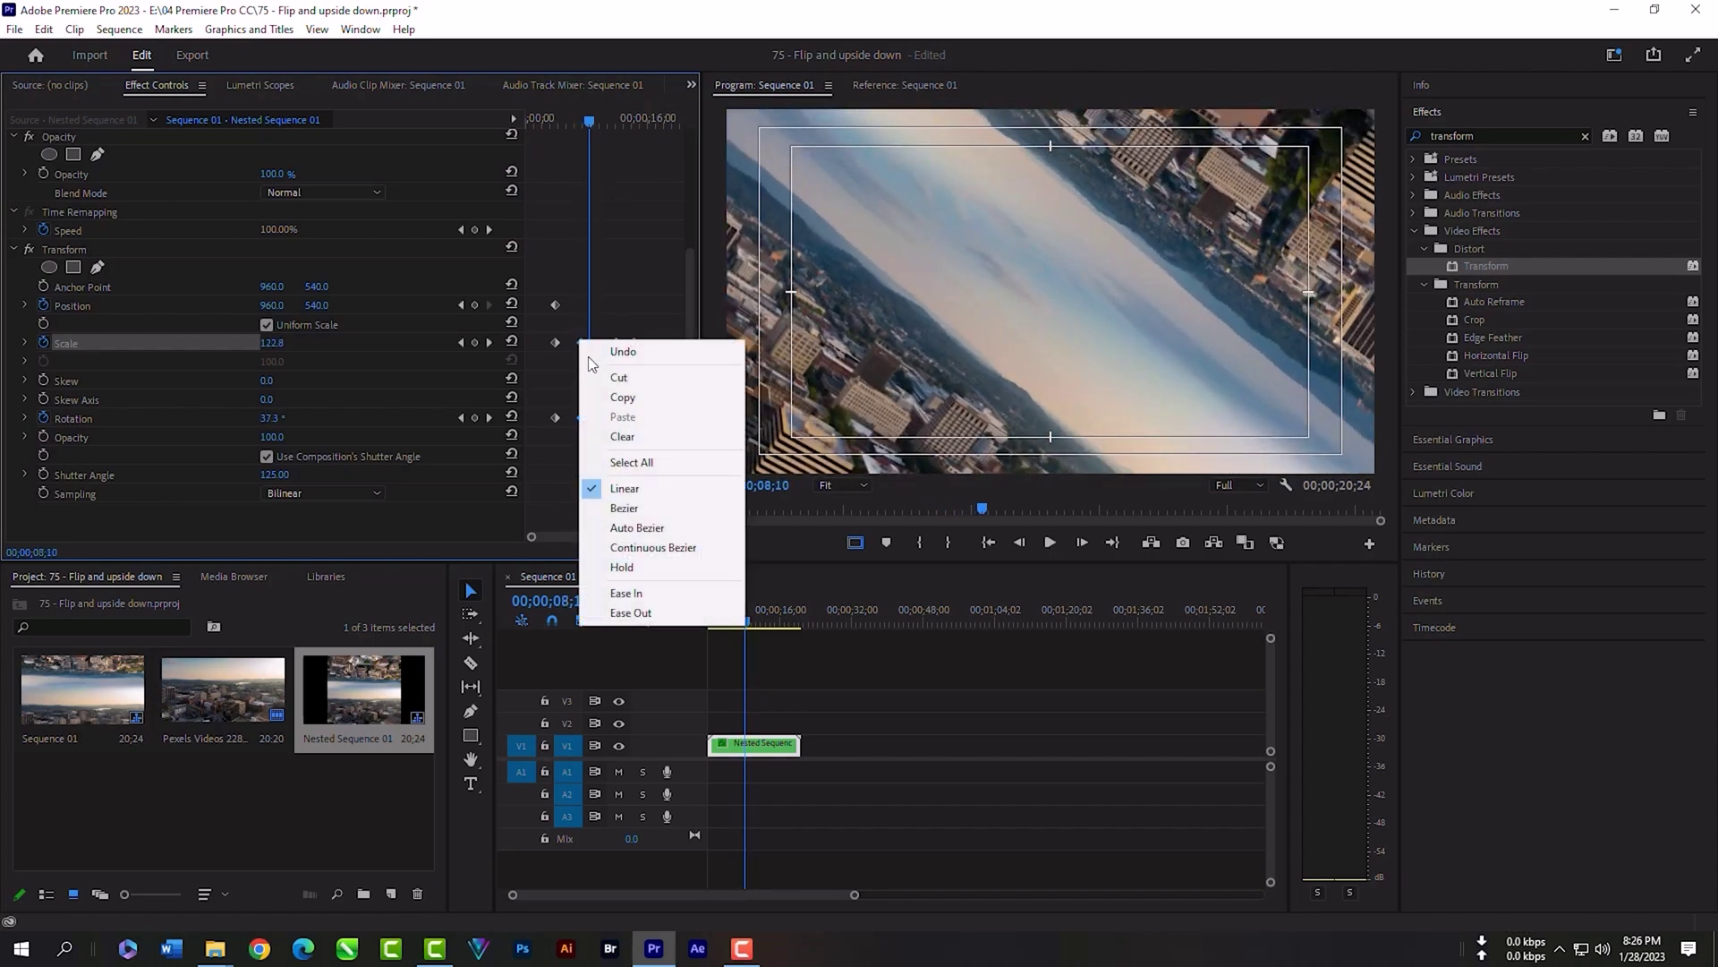
click(625, 508)
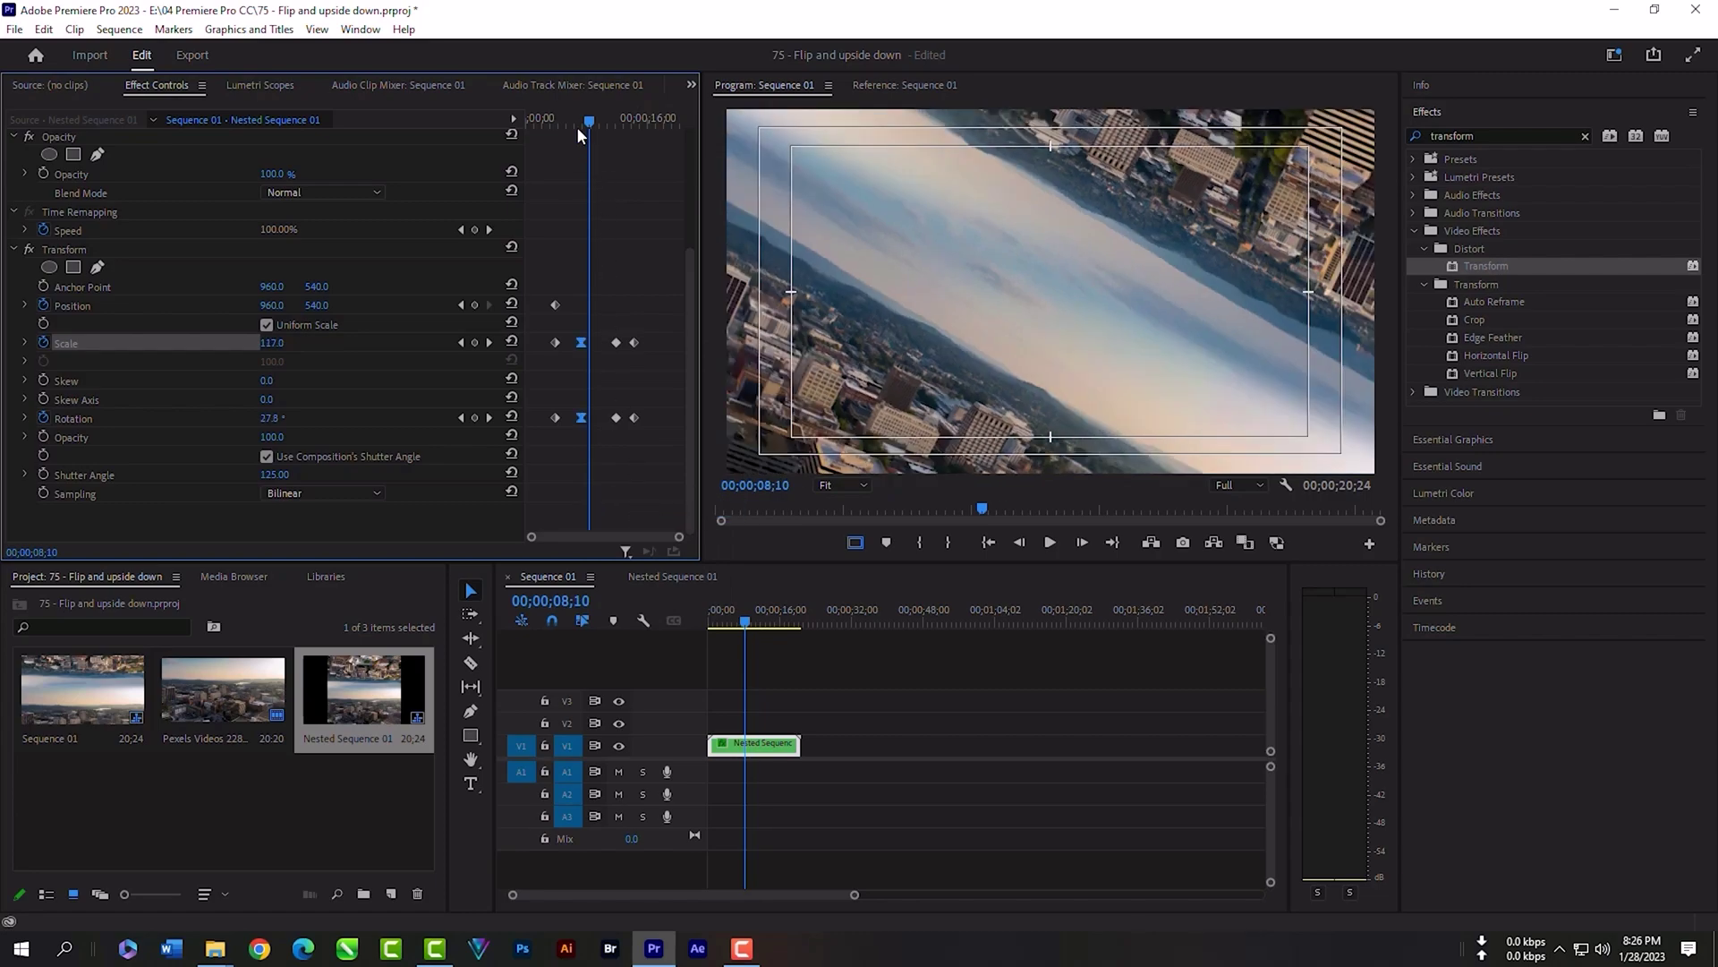
drag(578, 130, 570, 122)
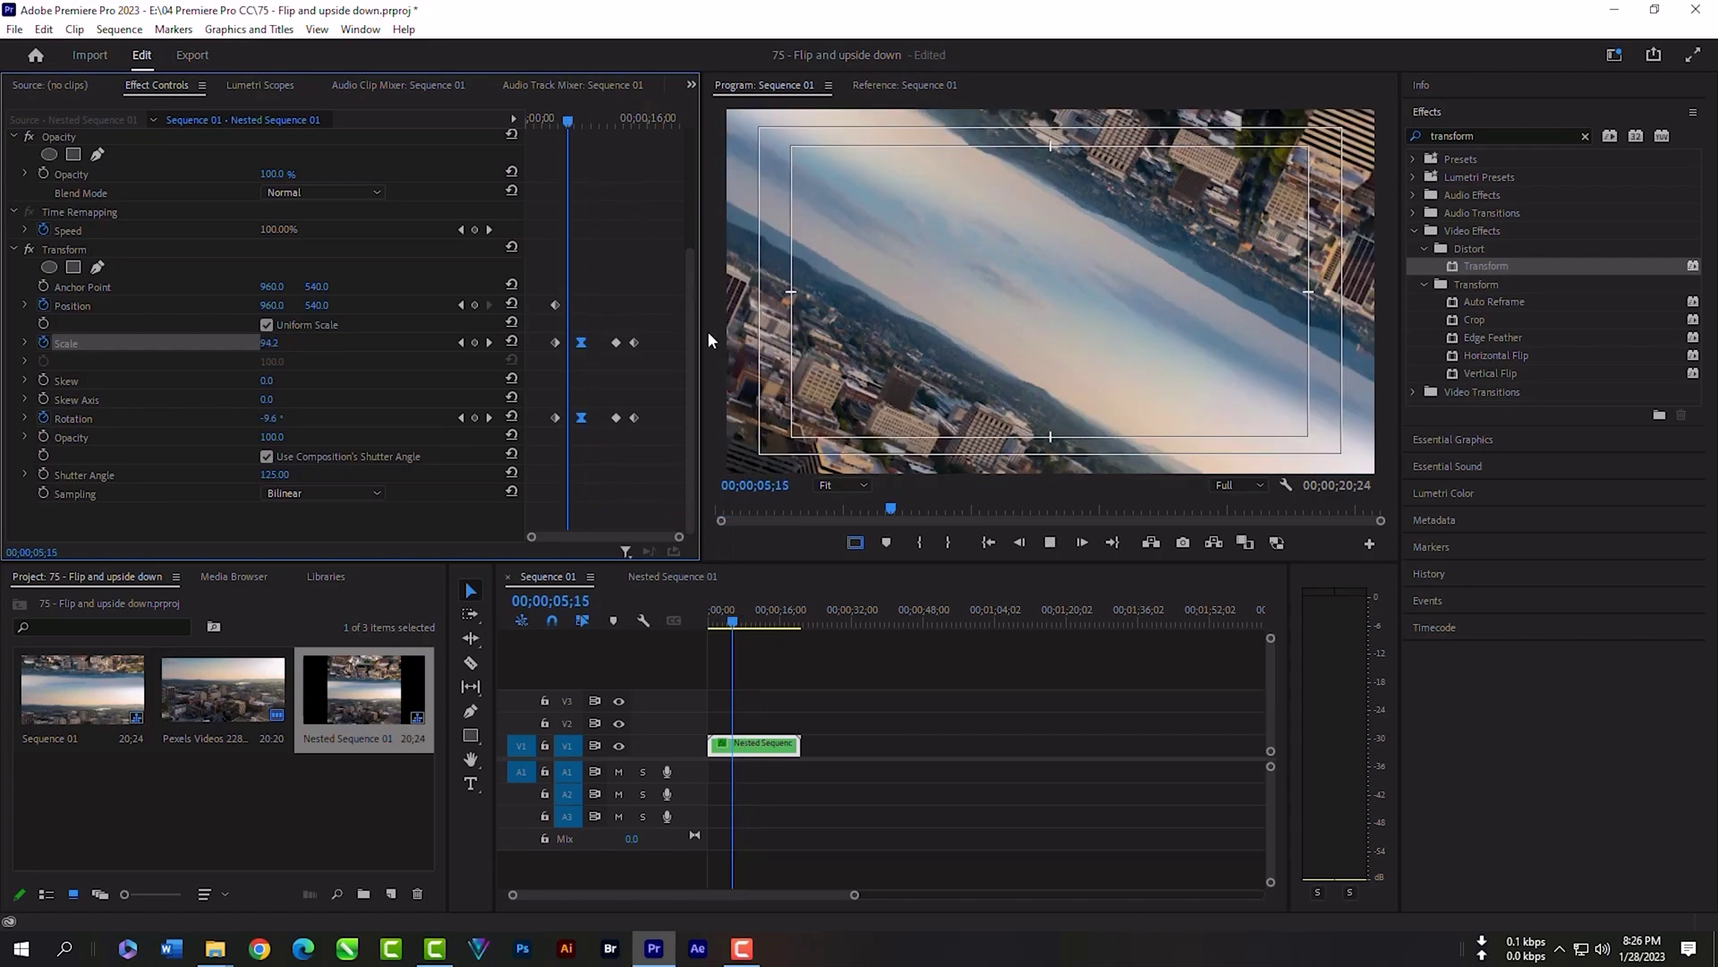
key(space)
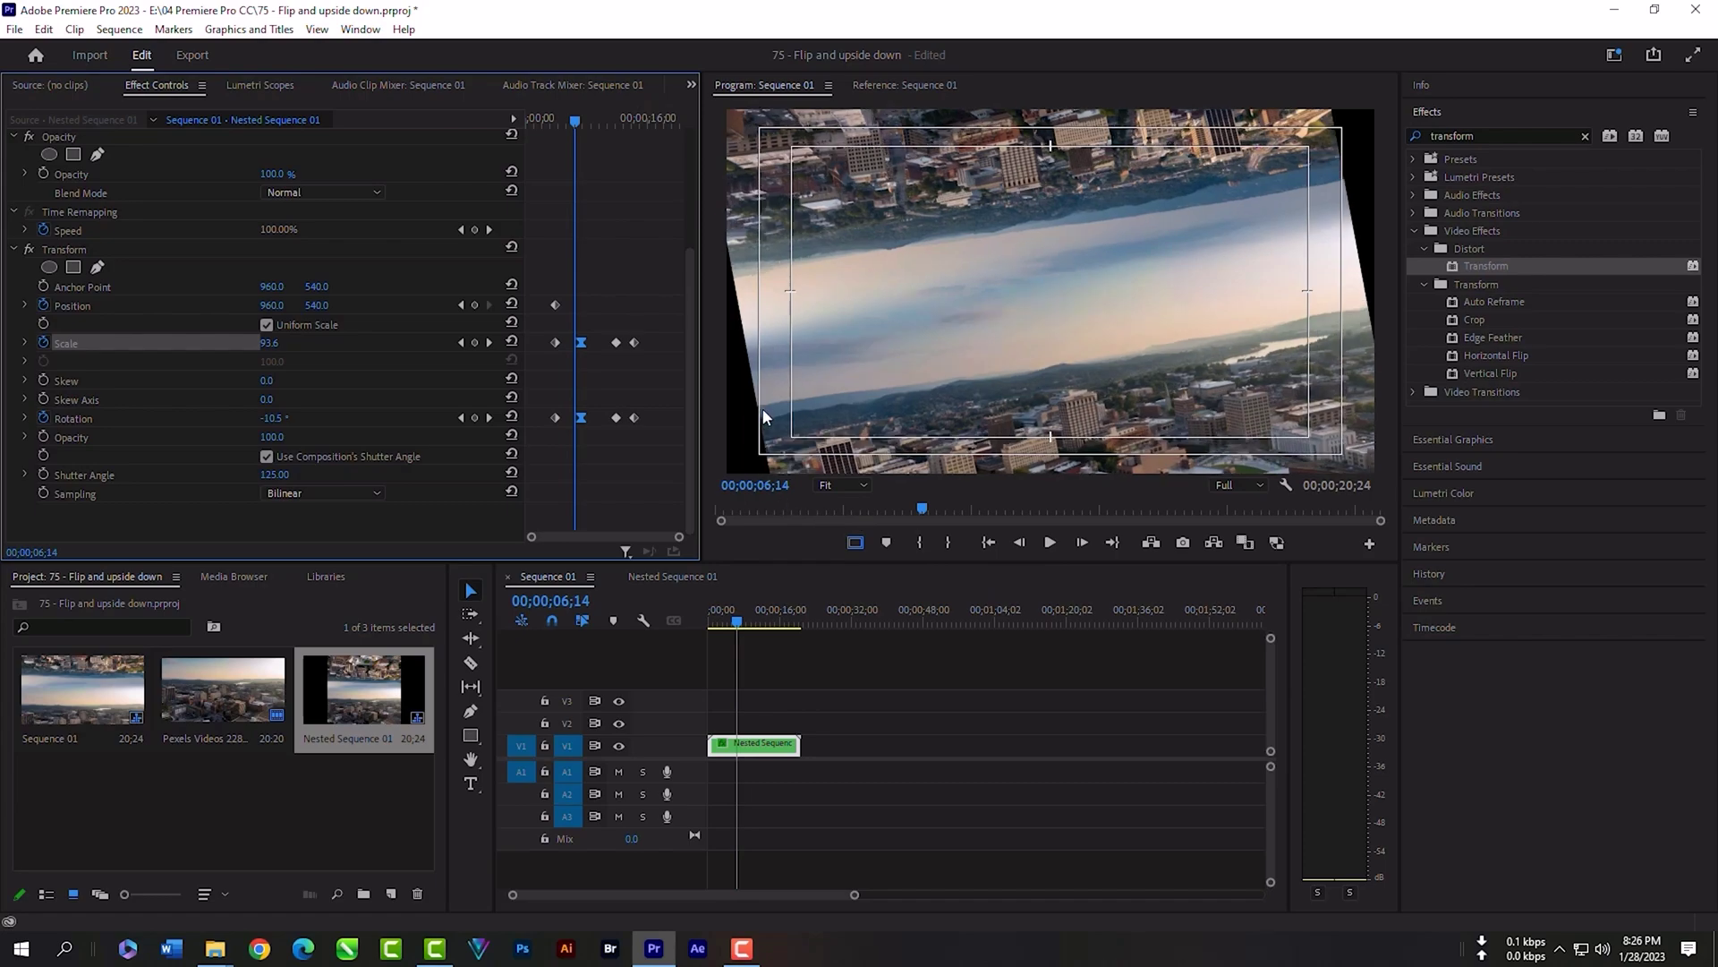
key(ctrl+z)
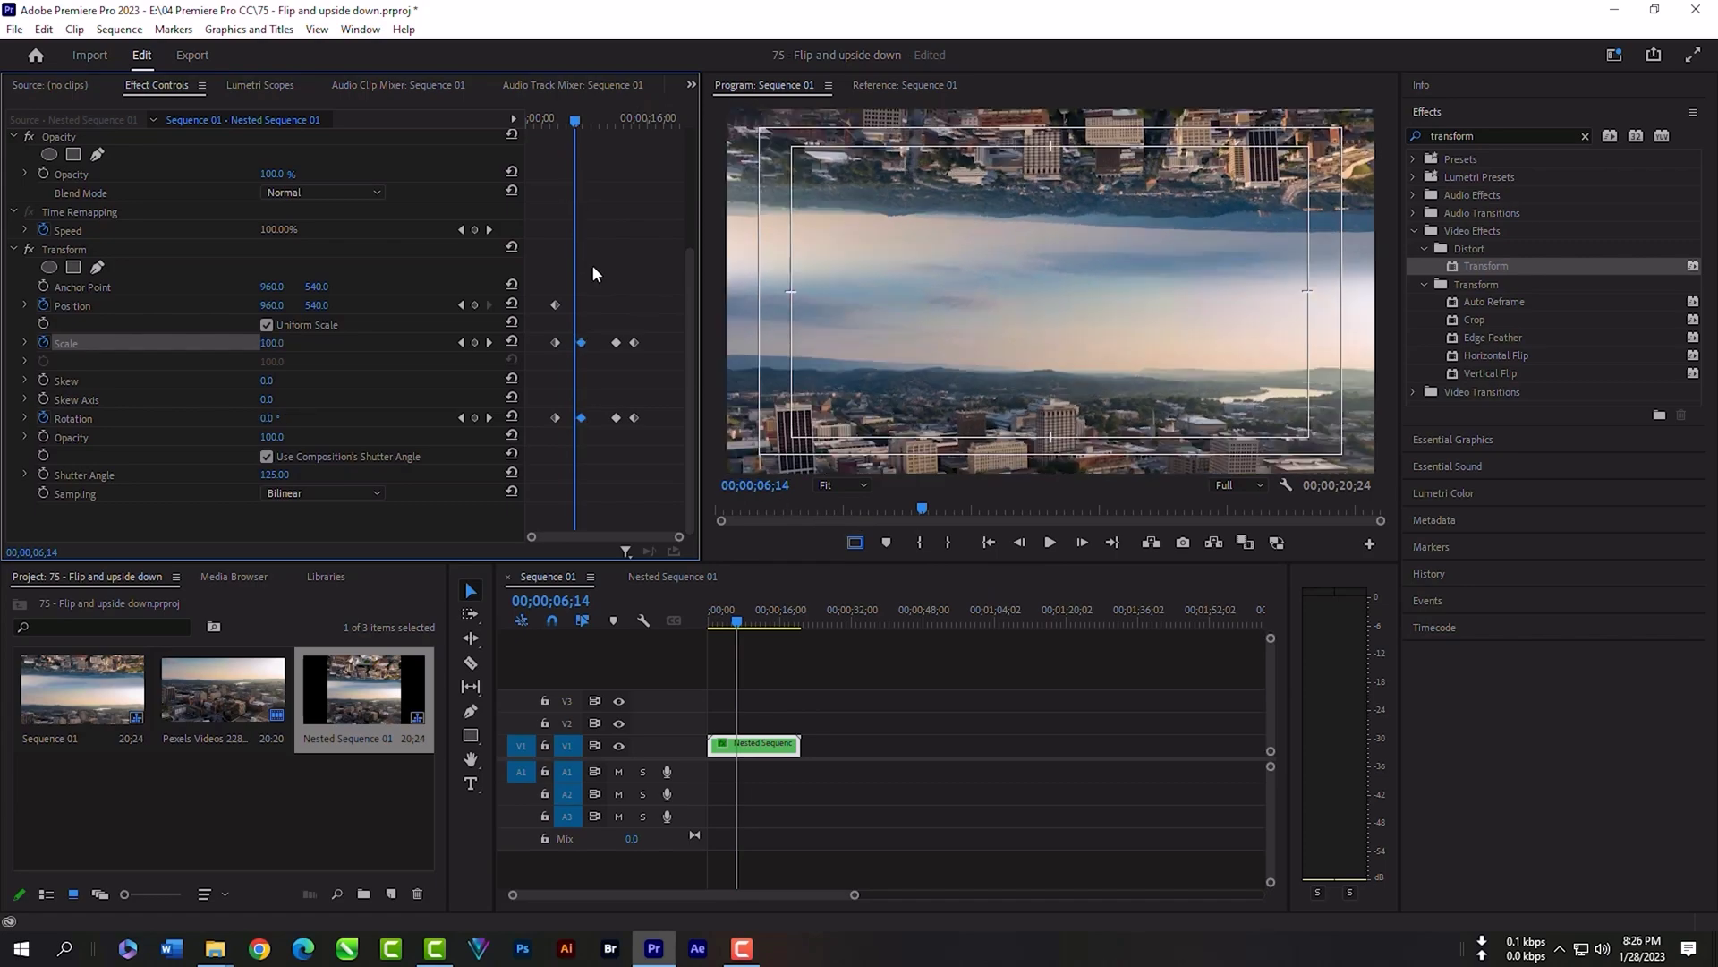
- Apply Ease In to the middle keyframes, preview, then select the third Scale and Rotation keyframes
right_click(581, 342)
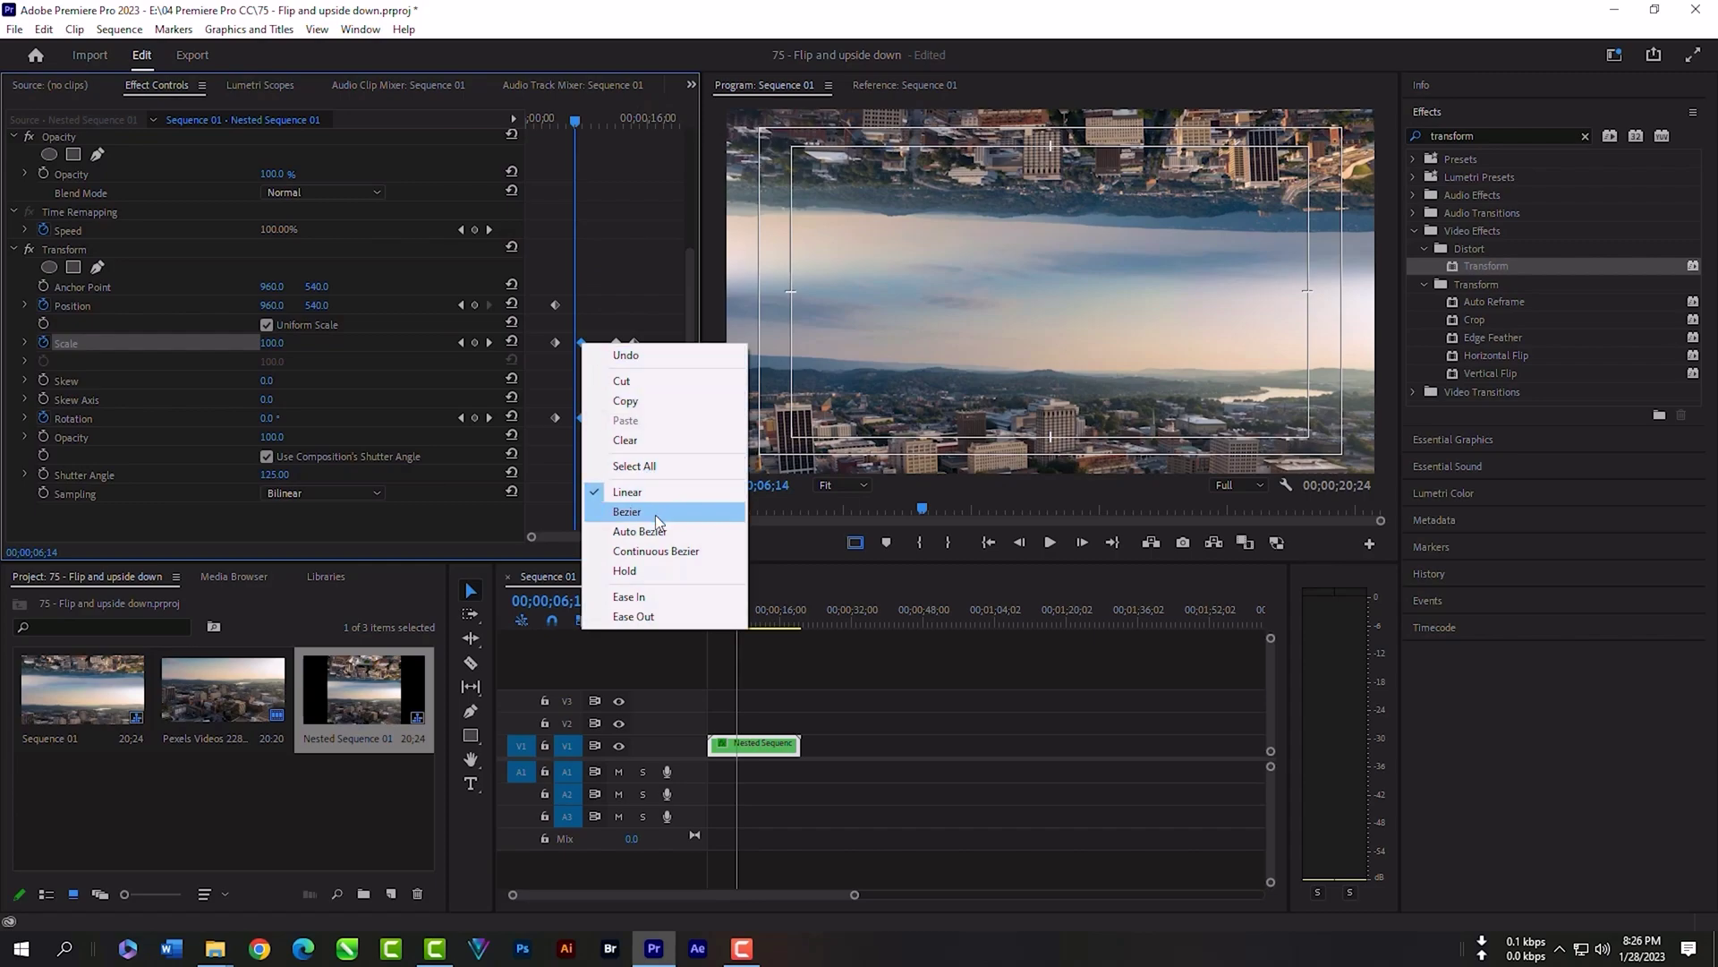
click(656, 599)
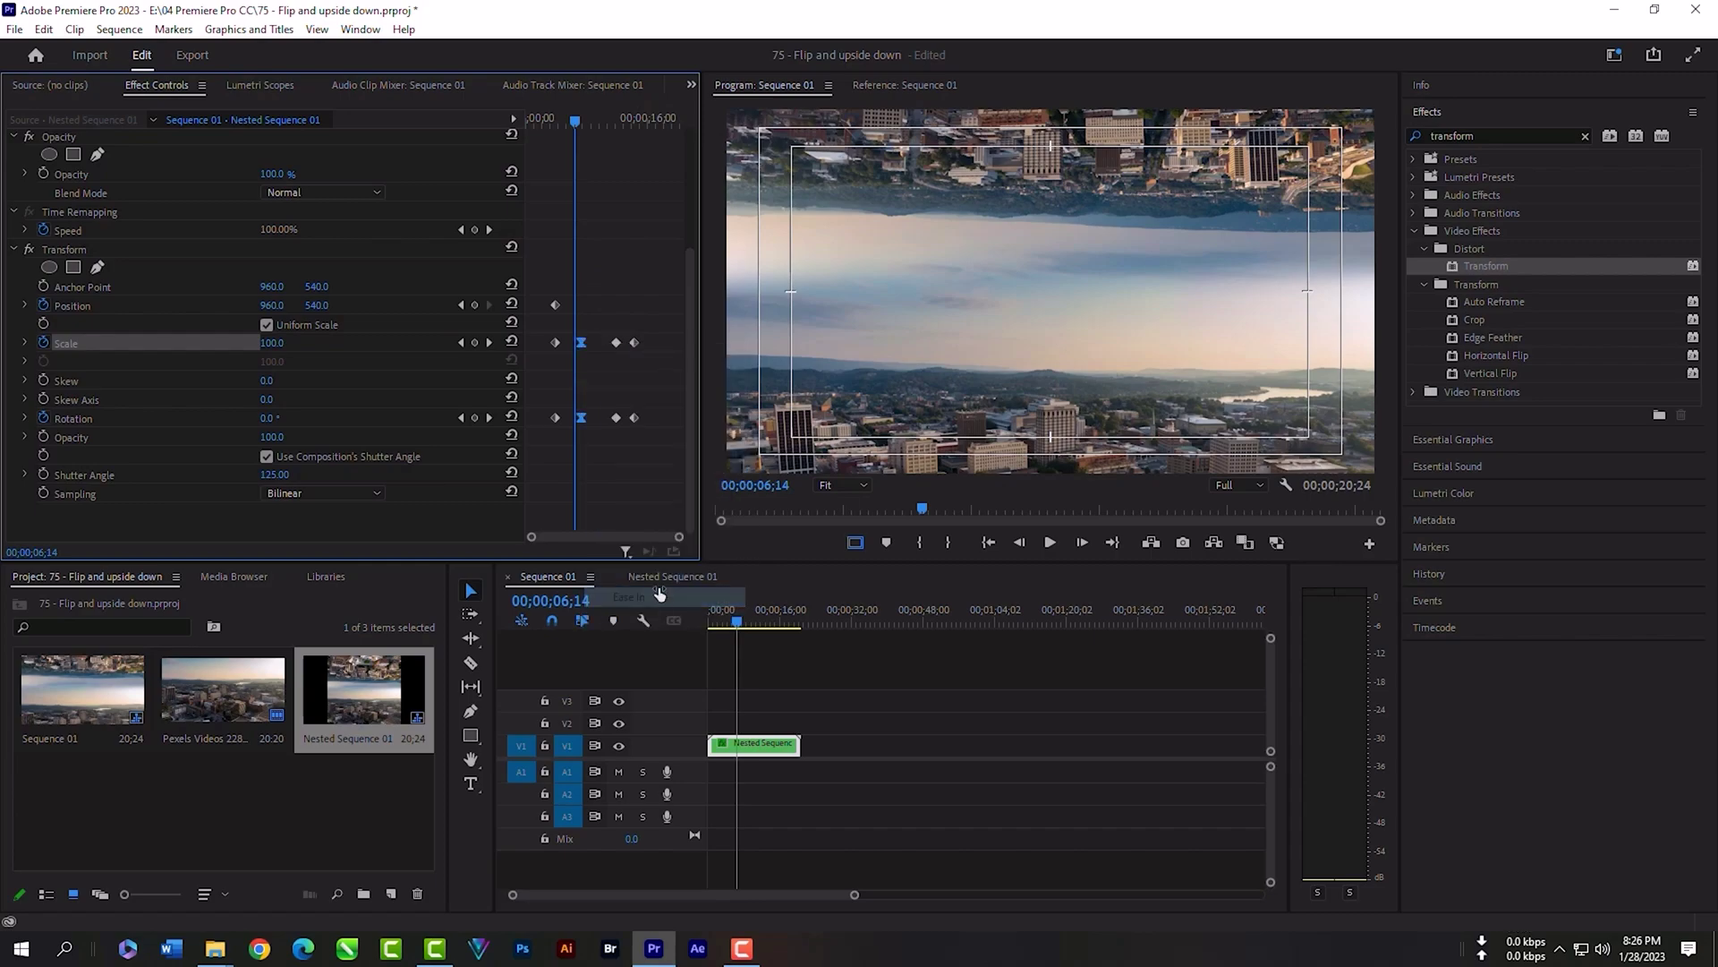
click(564, 123)
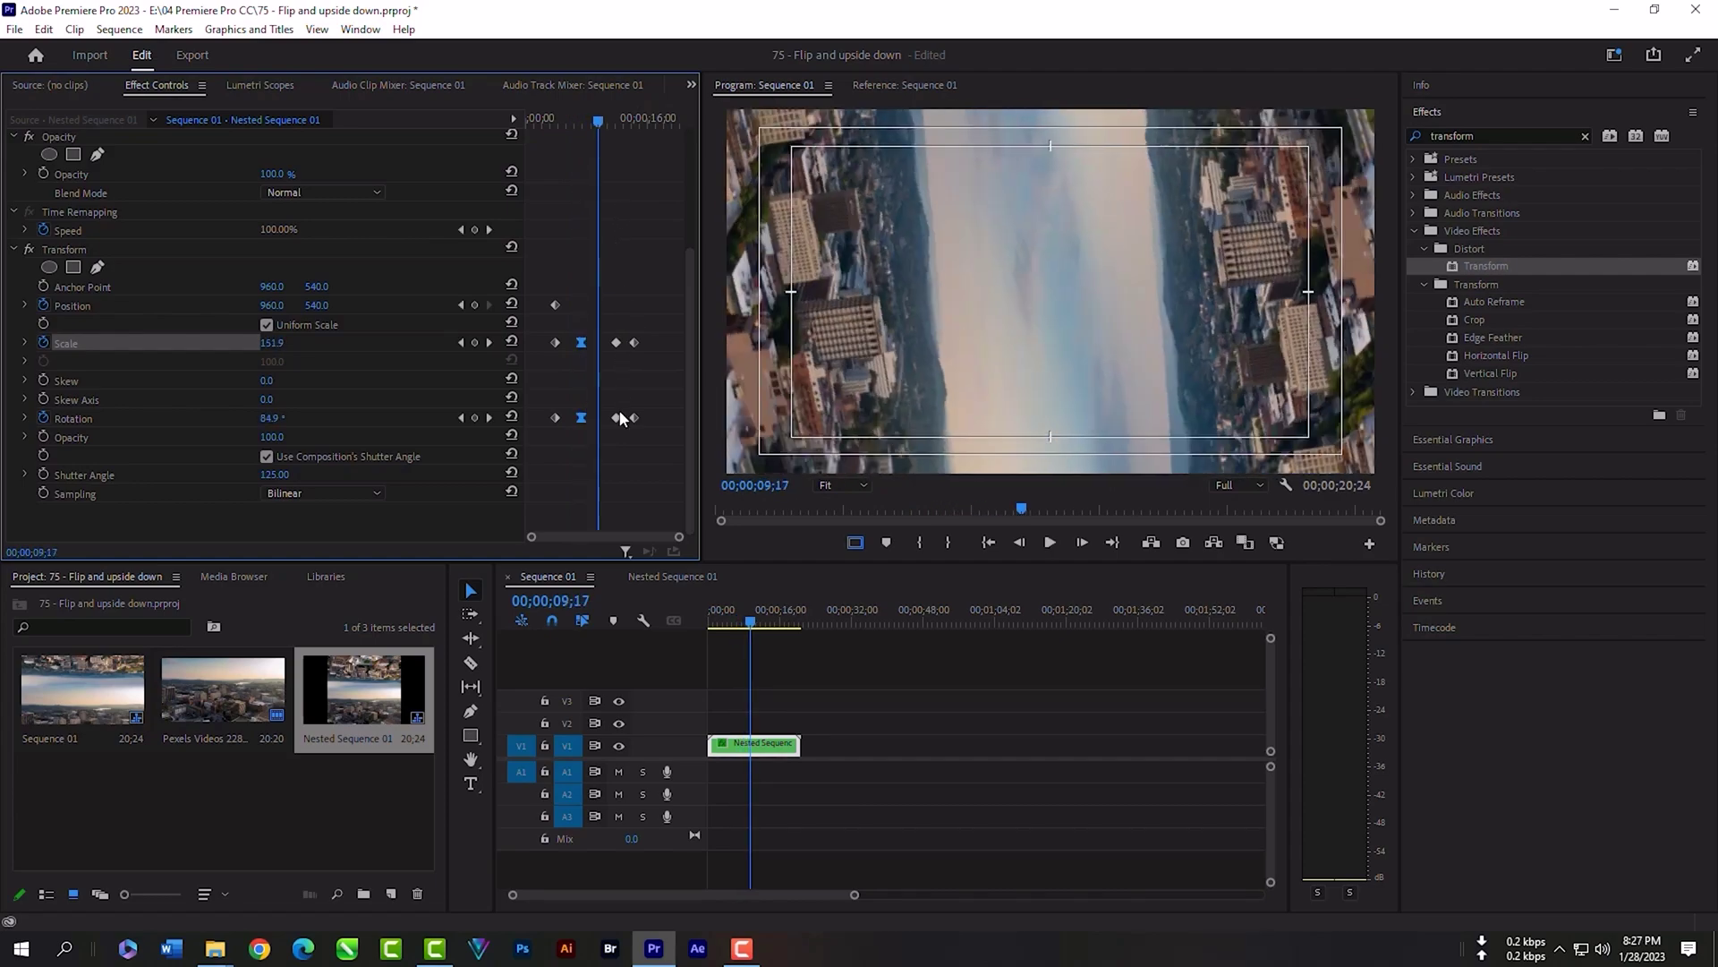
key(space)
drag(618, 420, 608, 420)
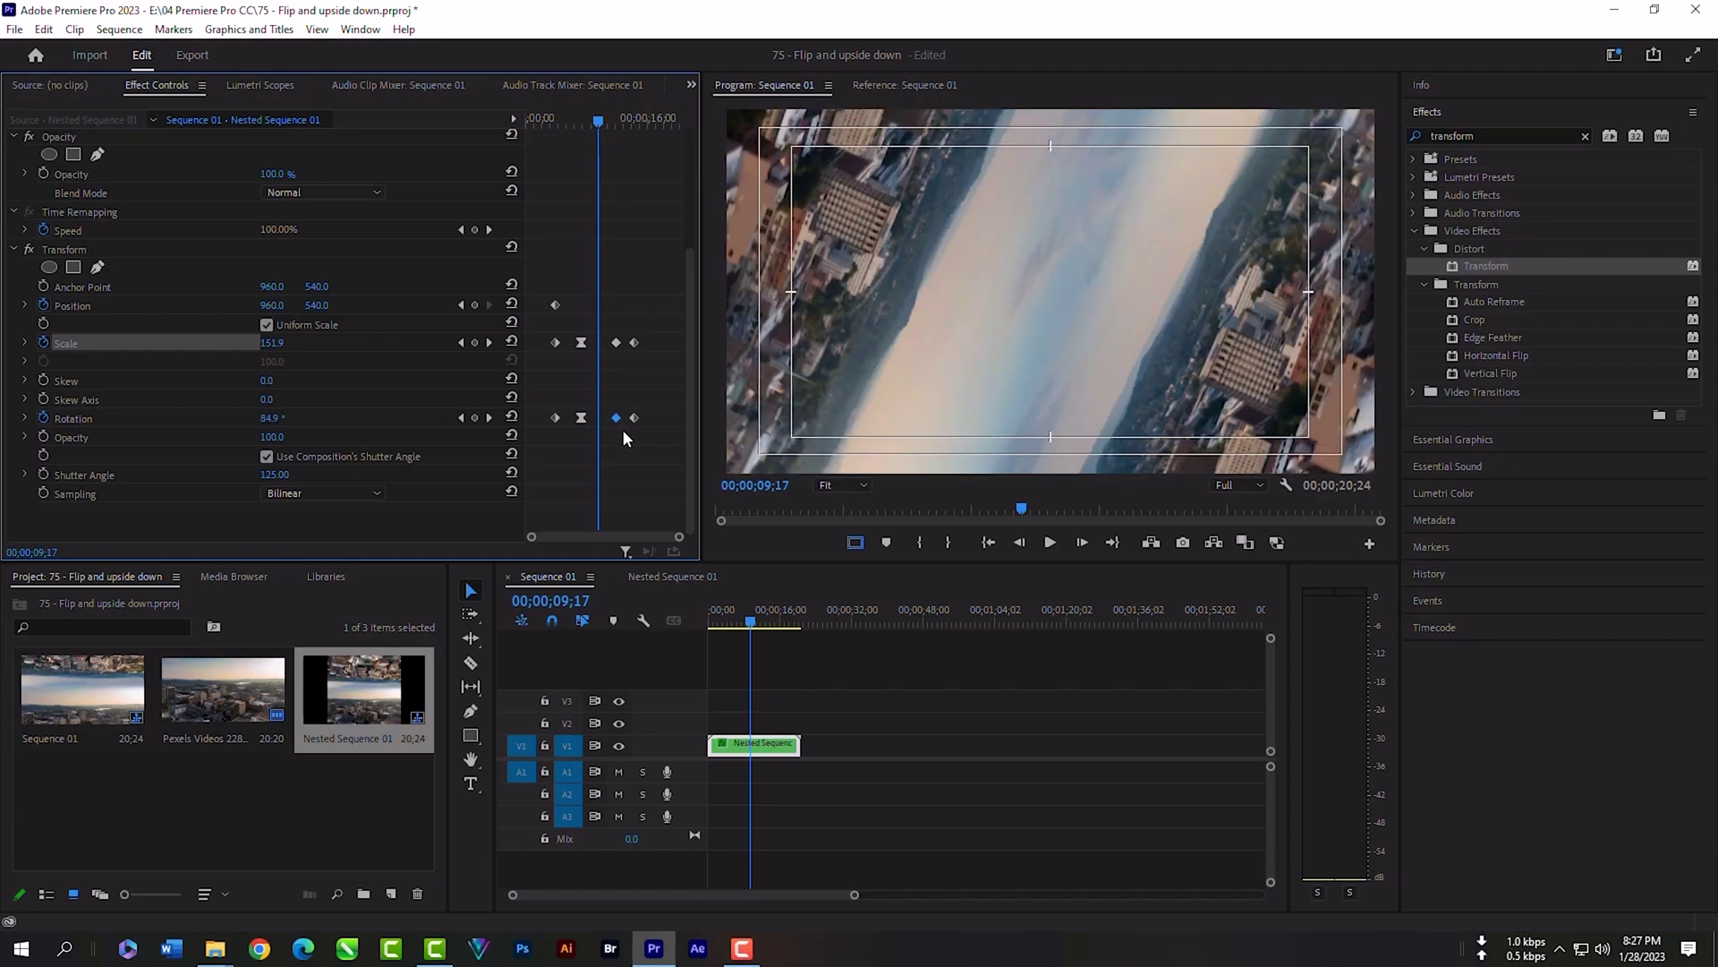
drag(621, 430, 614, 347)
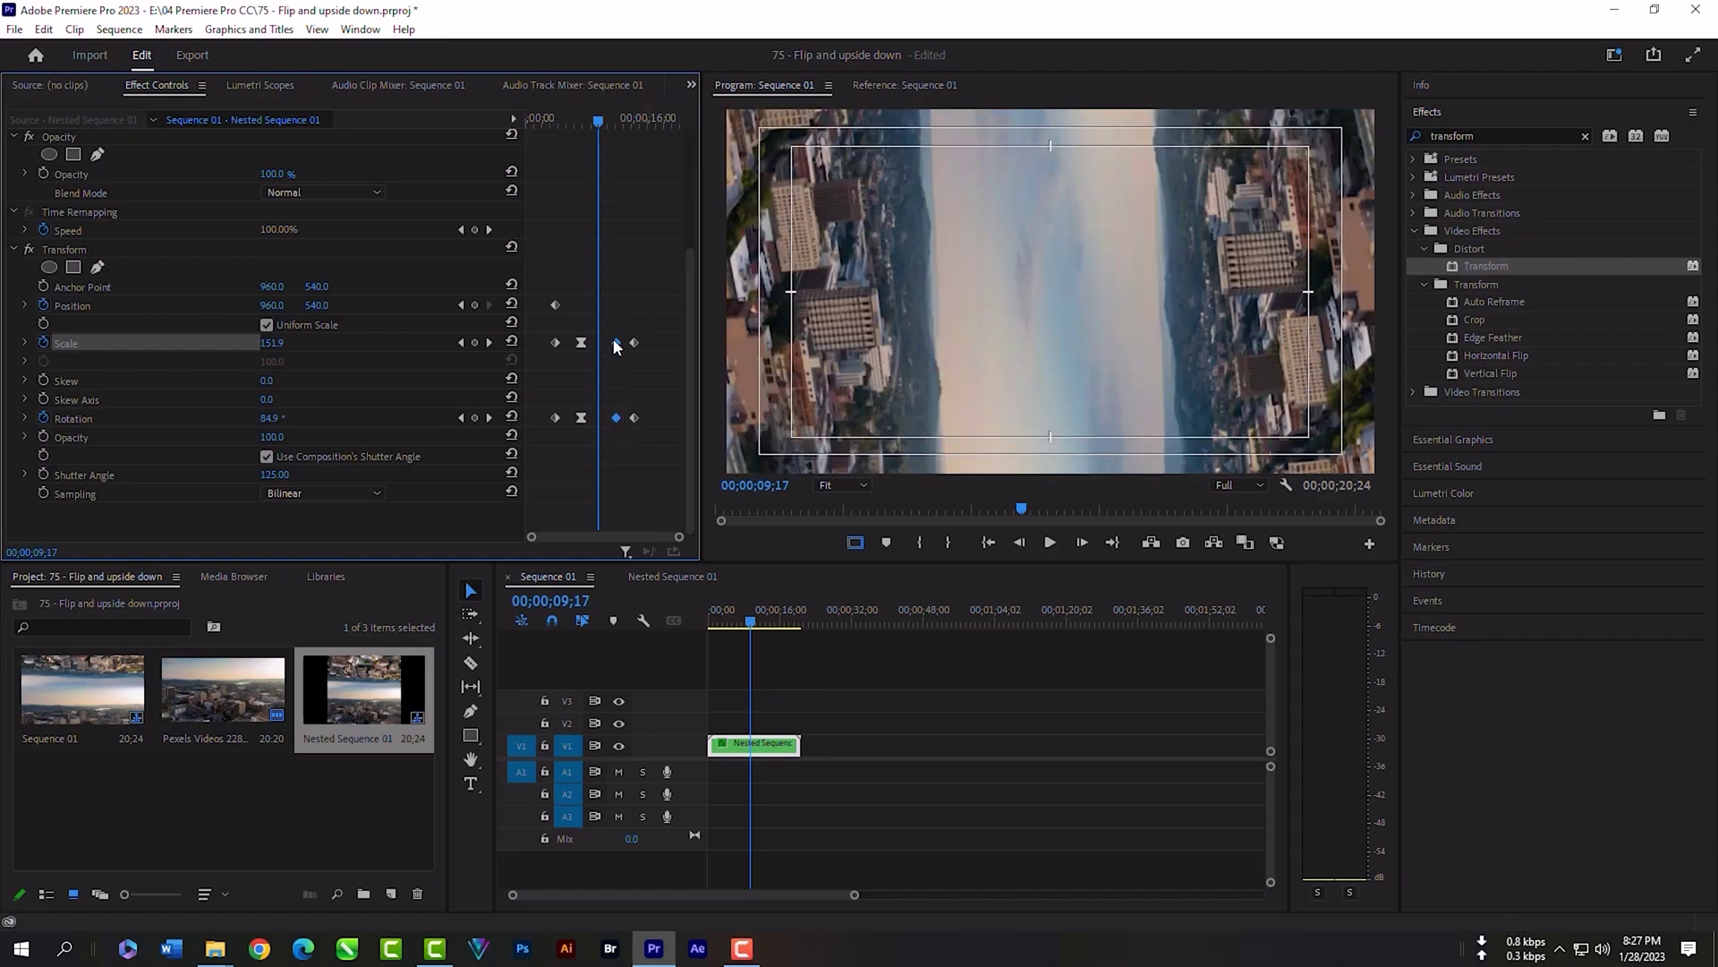
- Apply Ease Out to the third Scale and Rotation keyframes and preview the eased animation
right_click(616, 346)
click(686, 612)
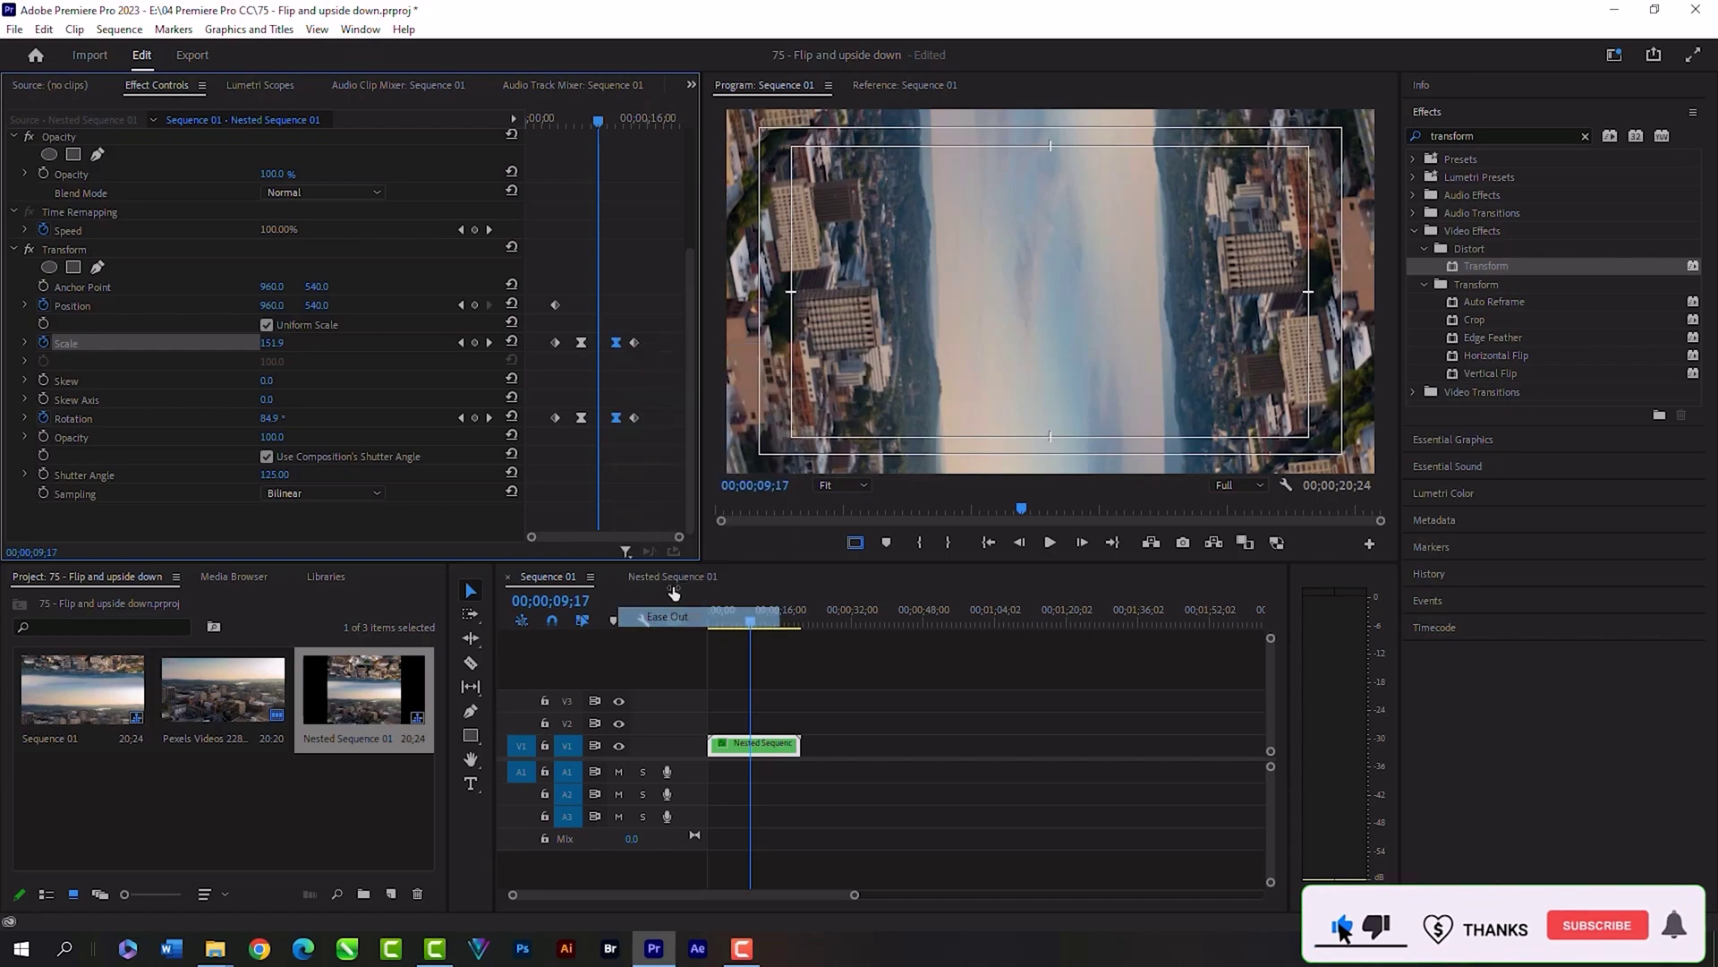
key(space)
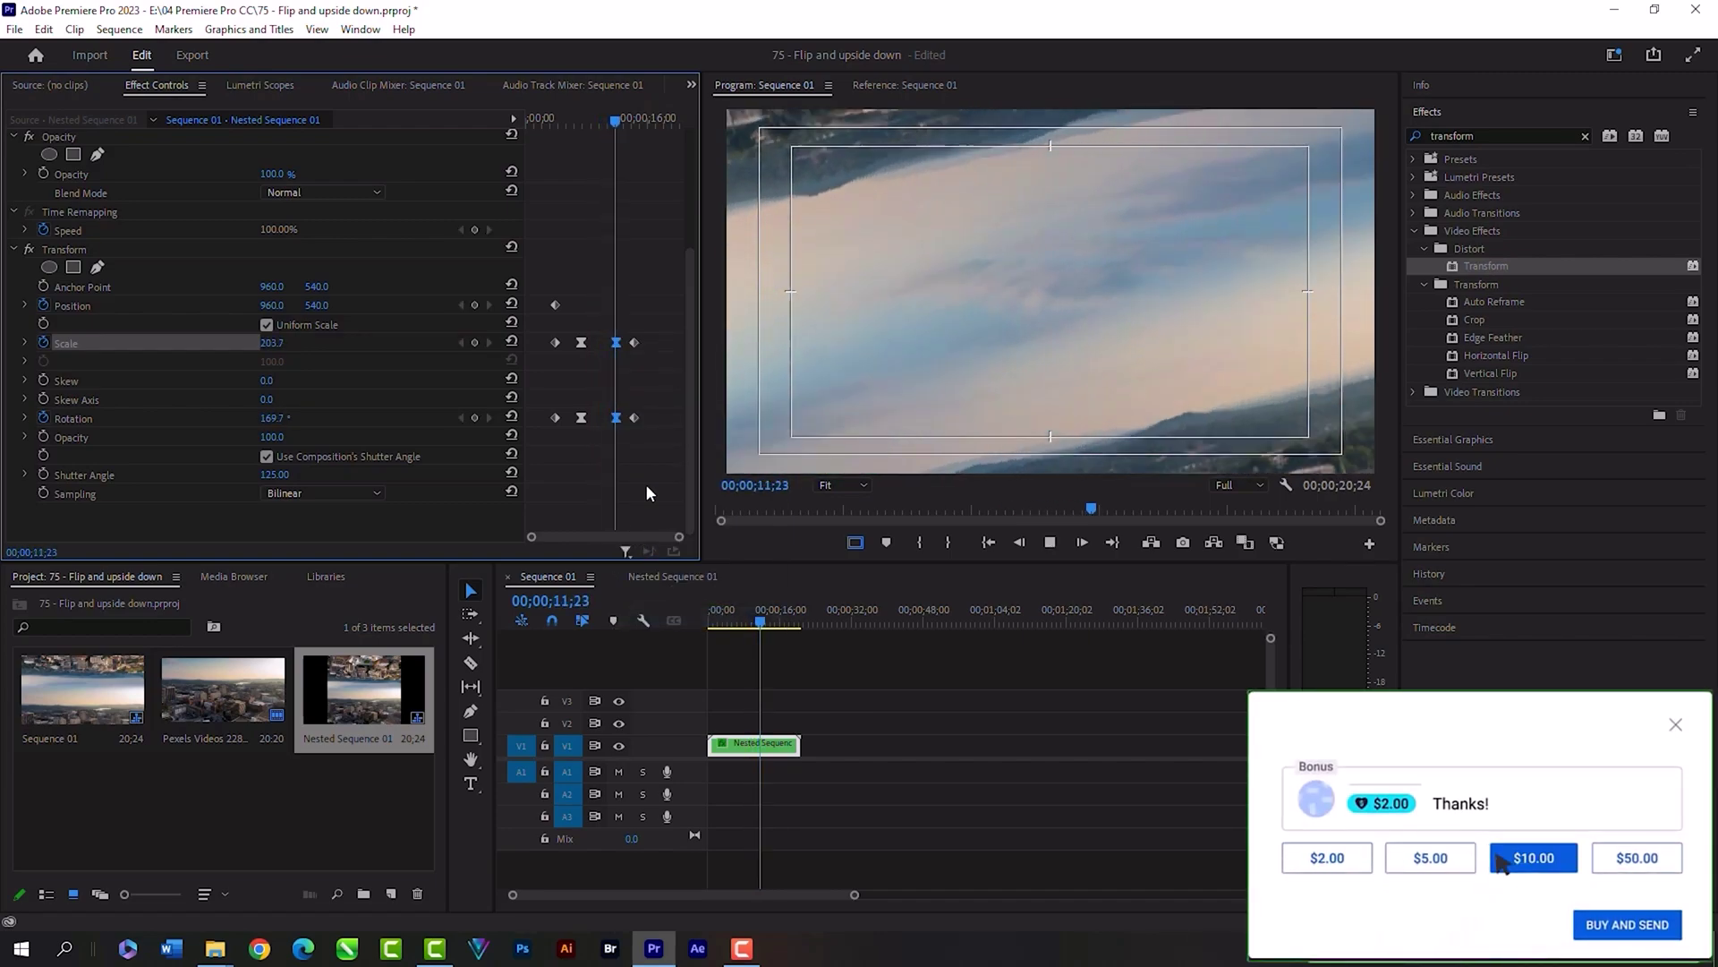
key(space)
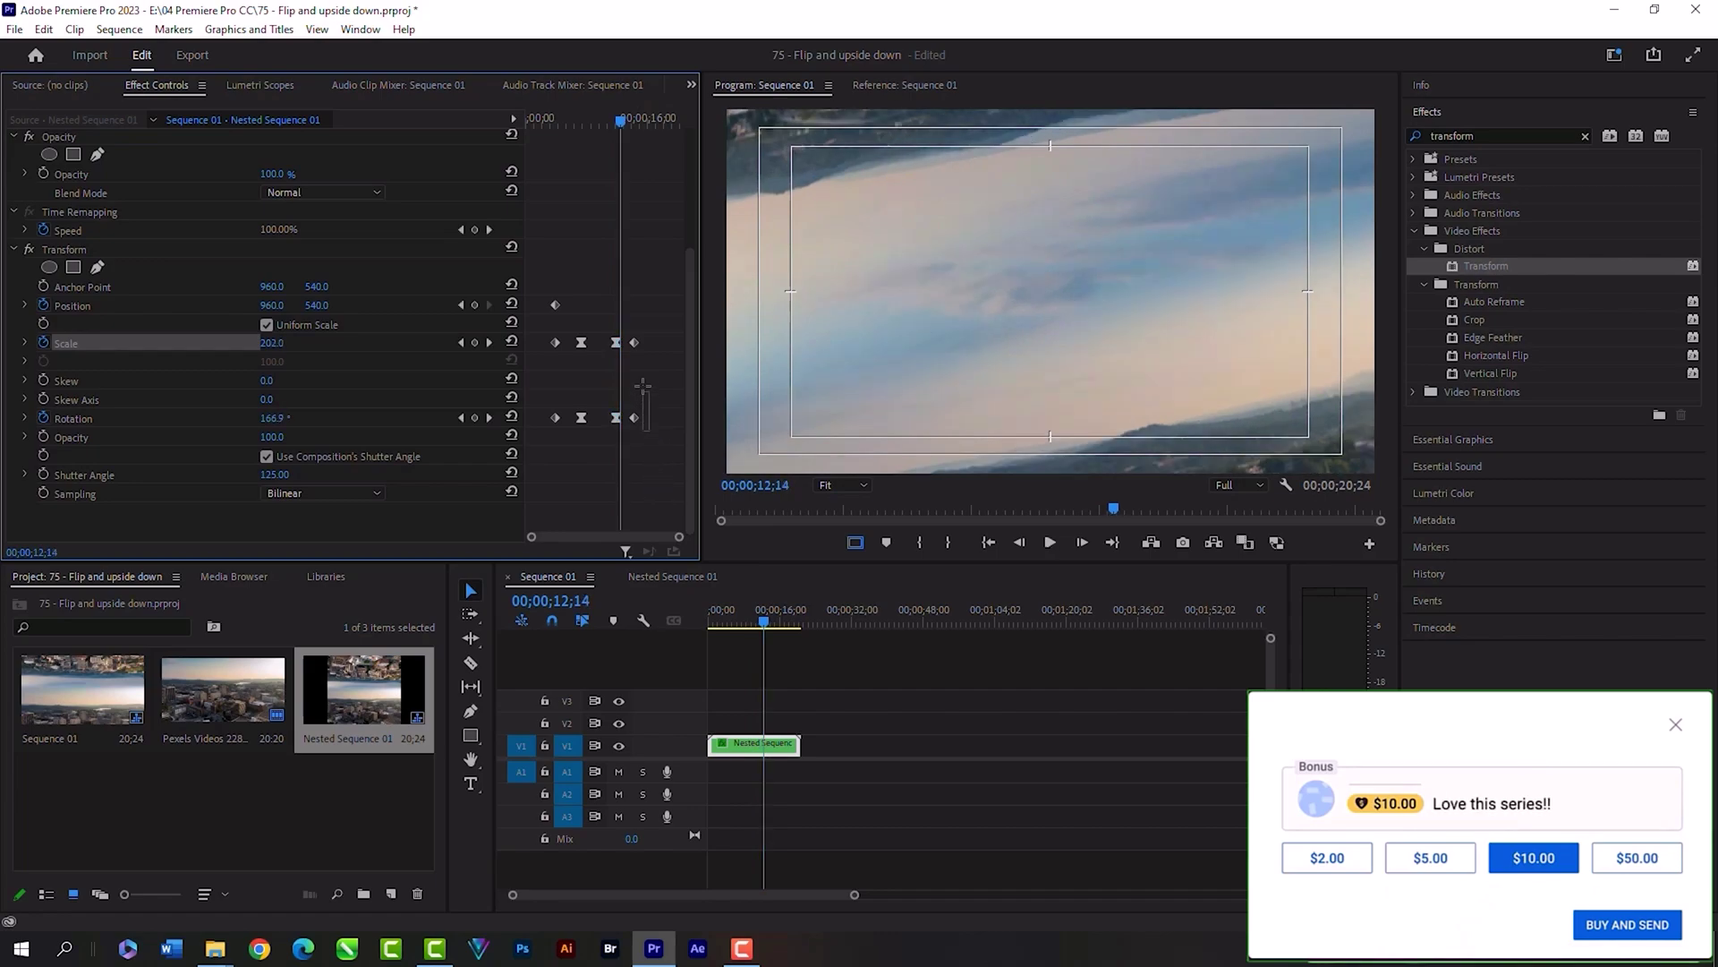